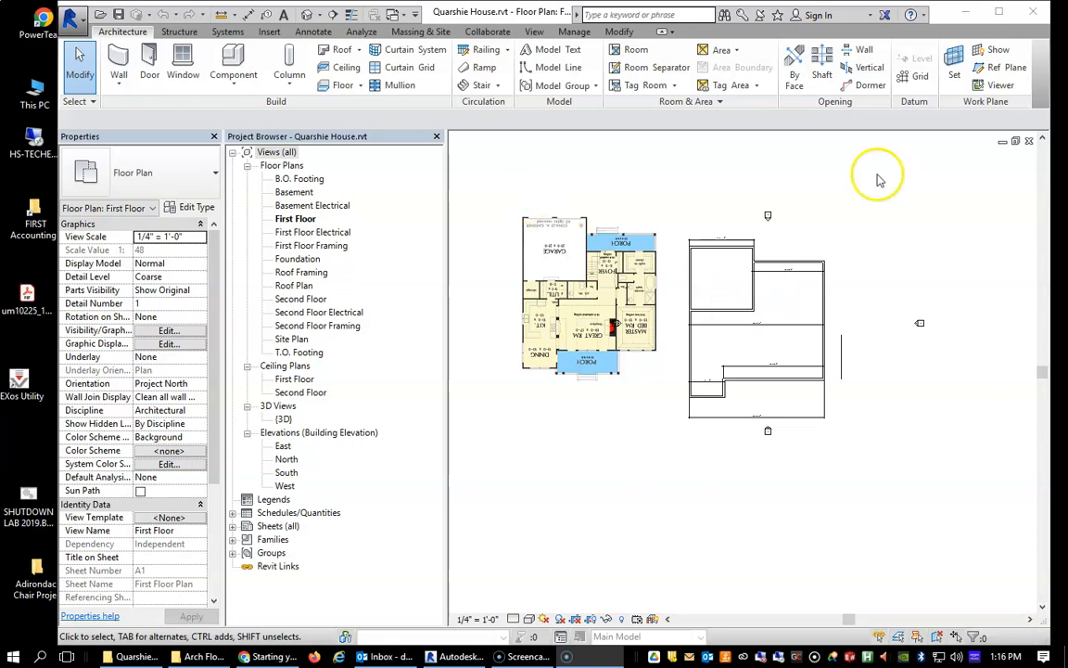
drag(1067, 37, 514, 68)
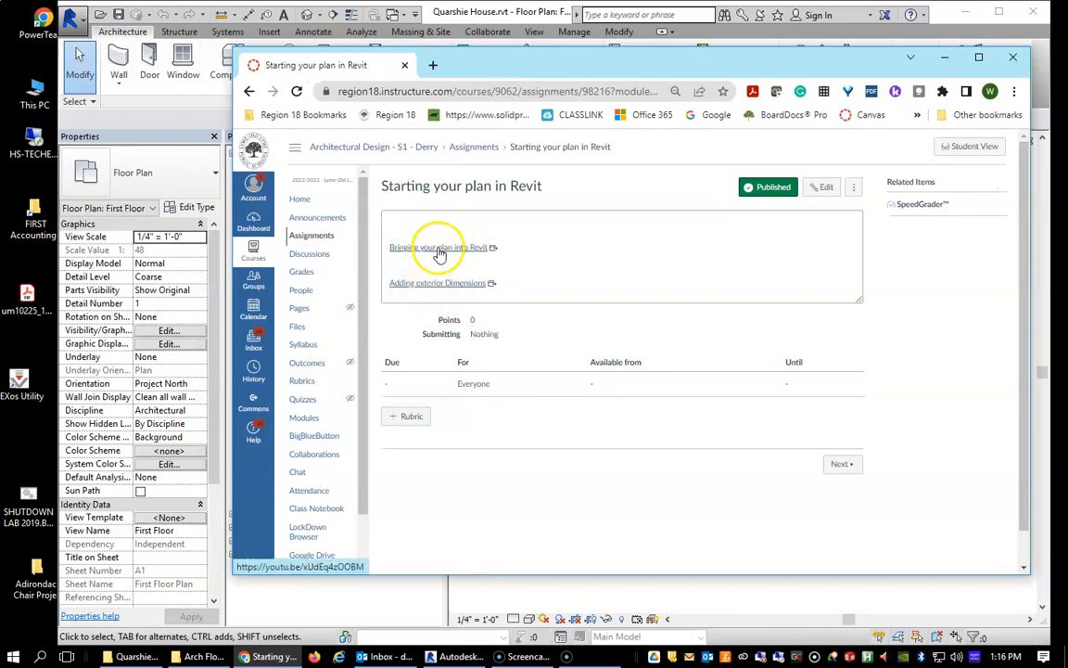
drag(543, 64, 748, 49)
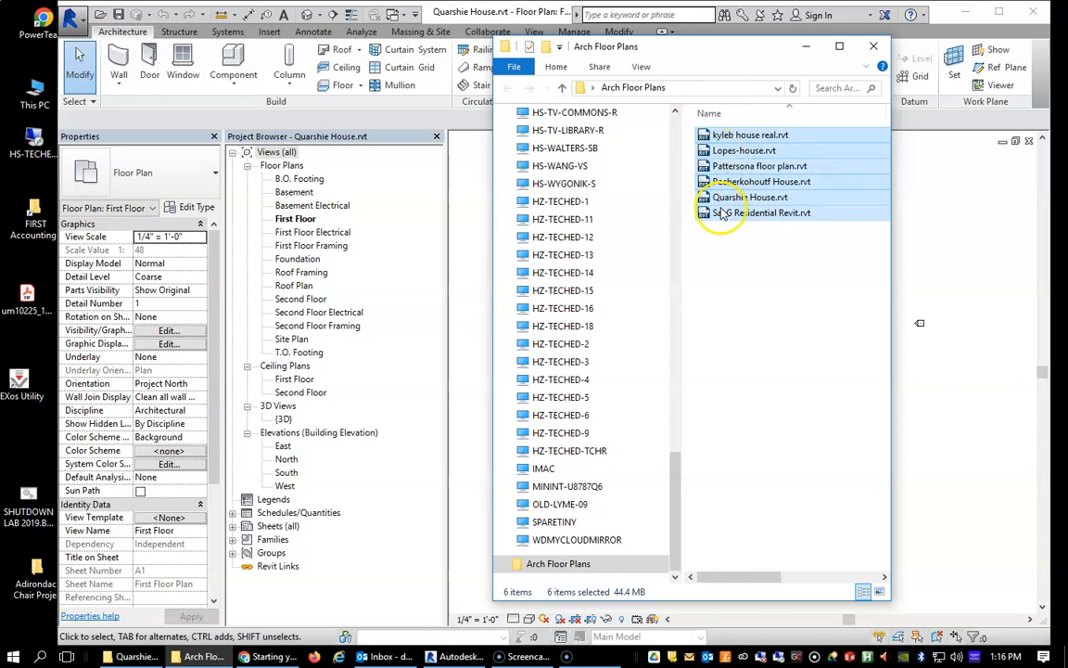
drag(716, 46, 1067, 102)
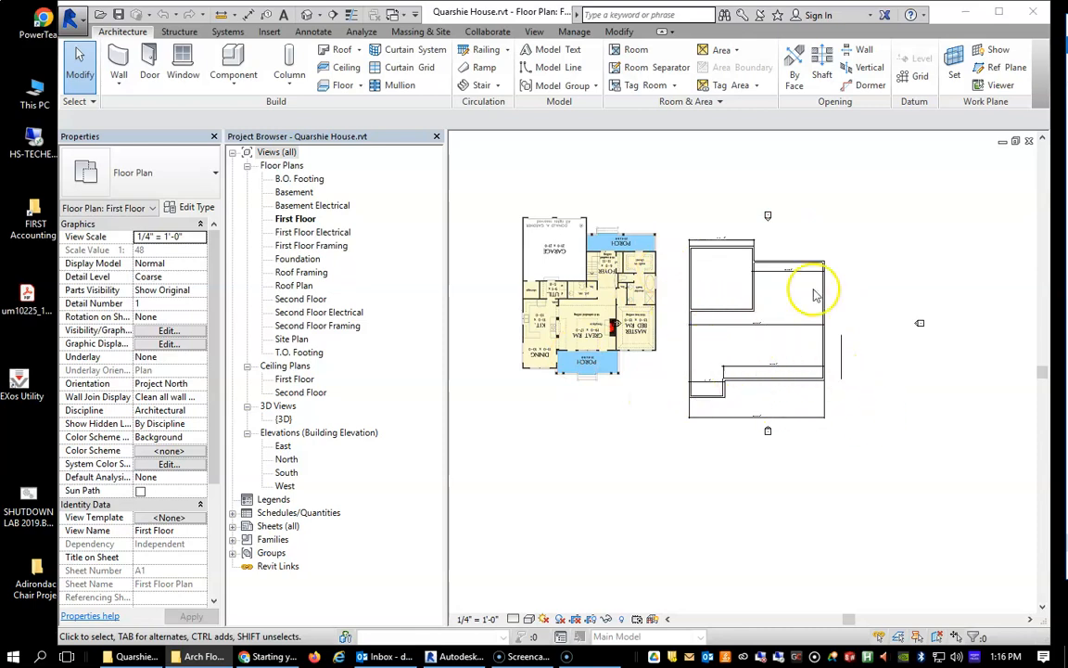
Narrow the Project Browser to enlarge the drawing area and open the default 3D view.
scroll(748, 318, down, 1)
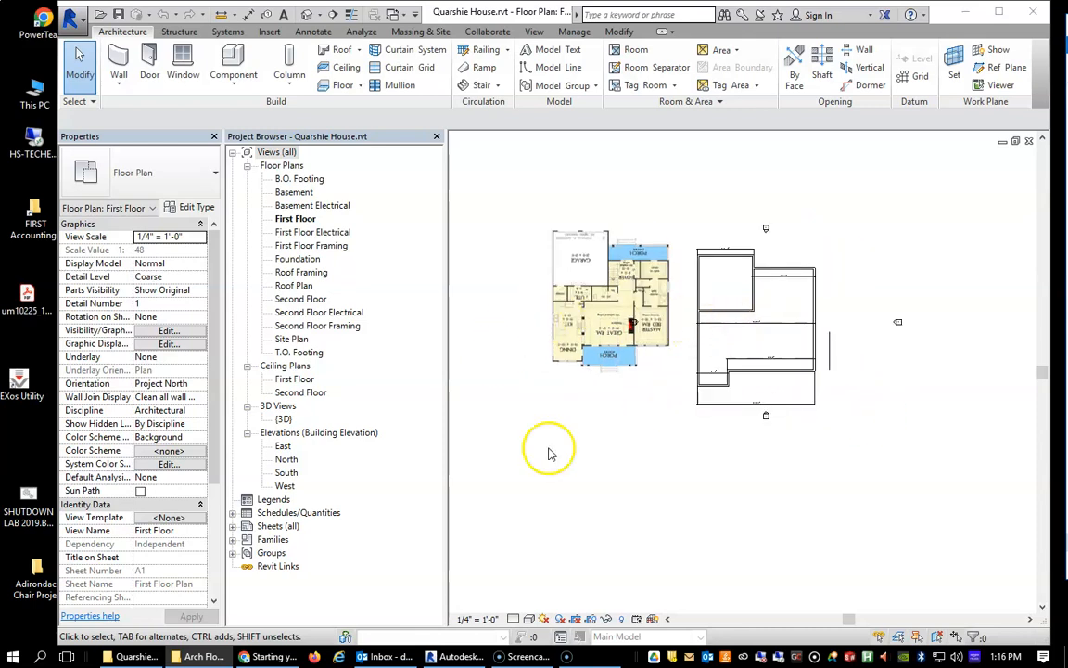
drag(447, 370, 387, 352)
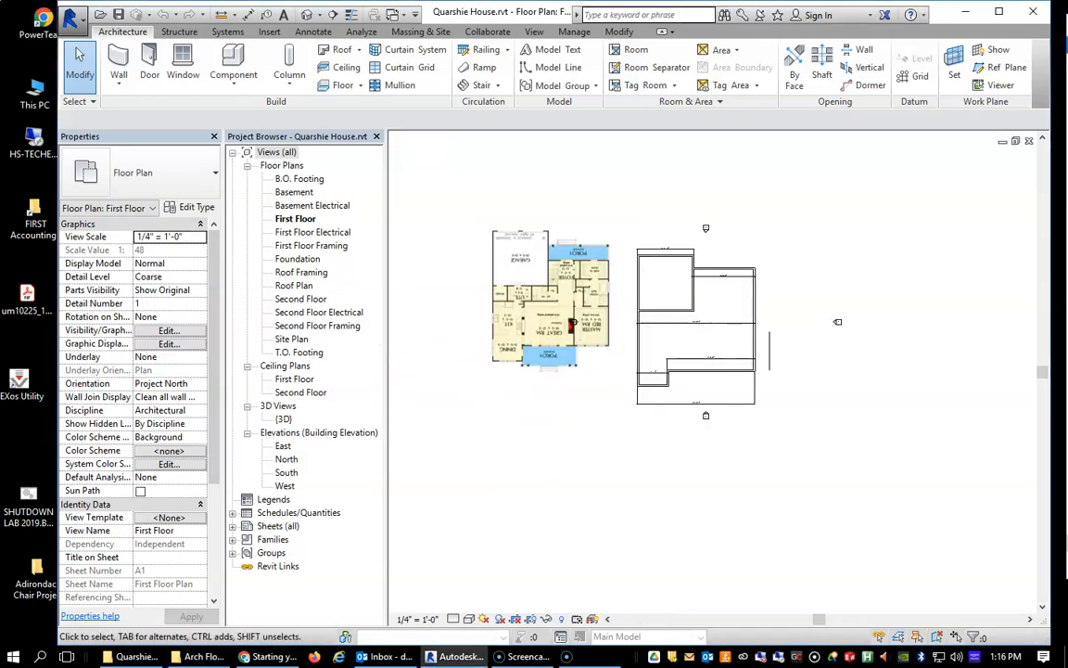
click(534, 31)
click(484, 75)
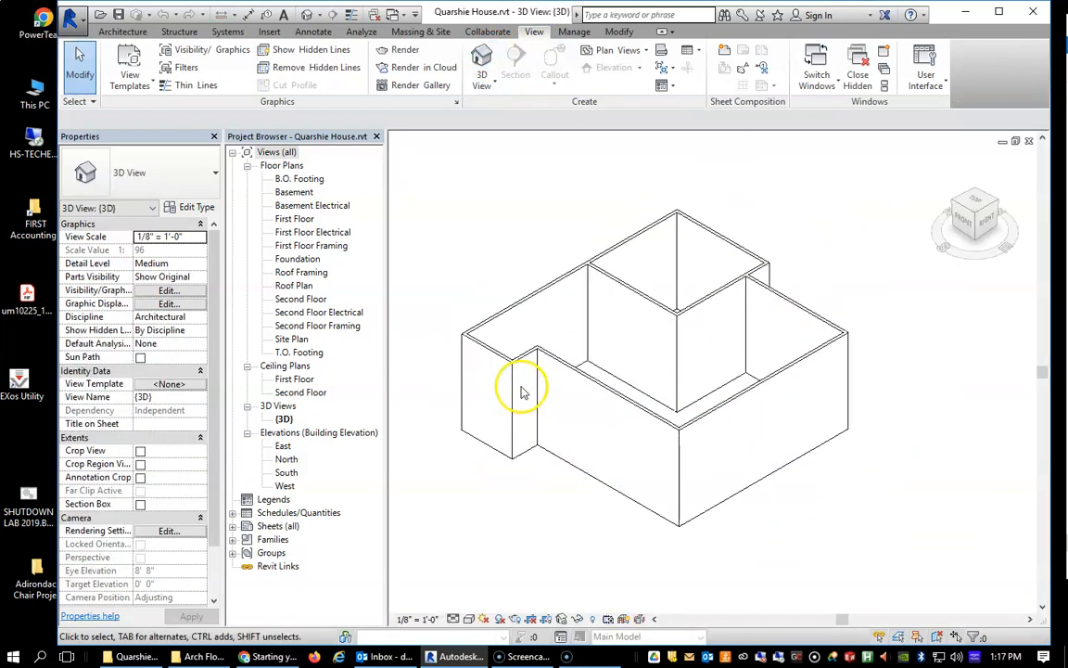
Examine the siding on the house's exterior walls around the short jog, in the 3D view and from above.
scroll(455, 457, up, 3)
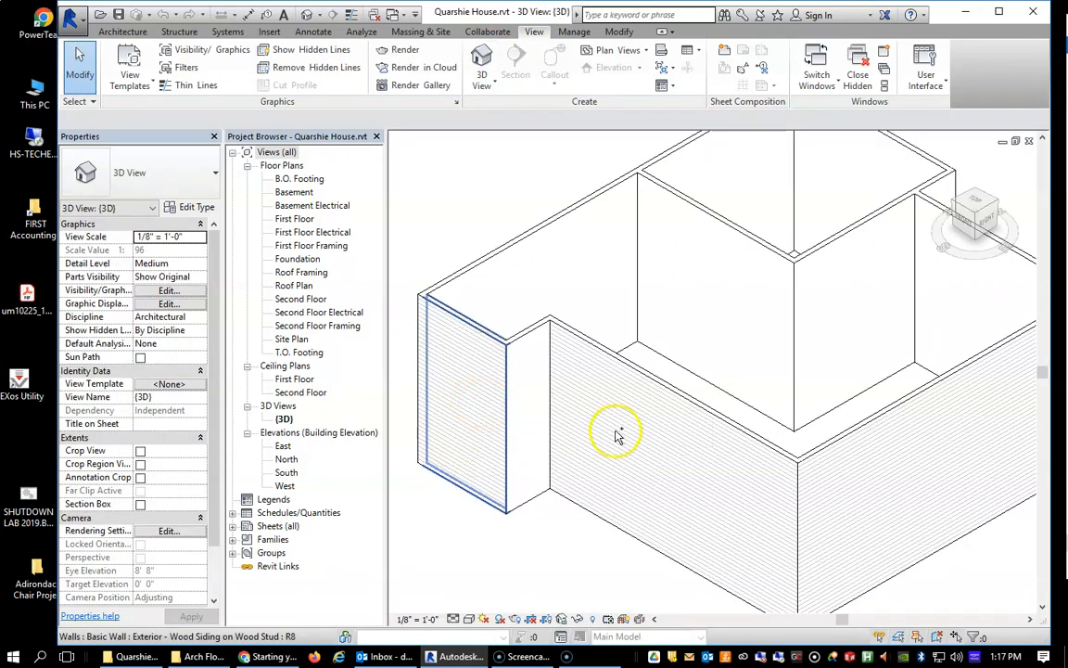
click(526, 384)
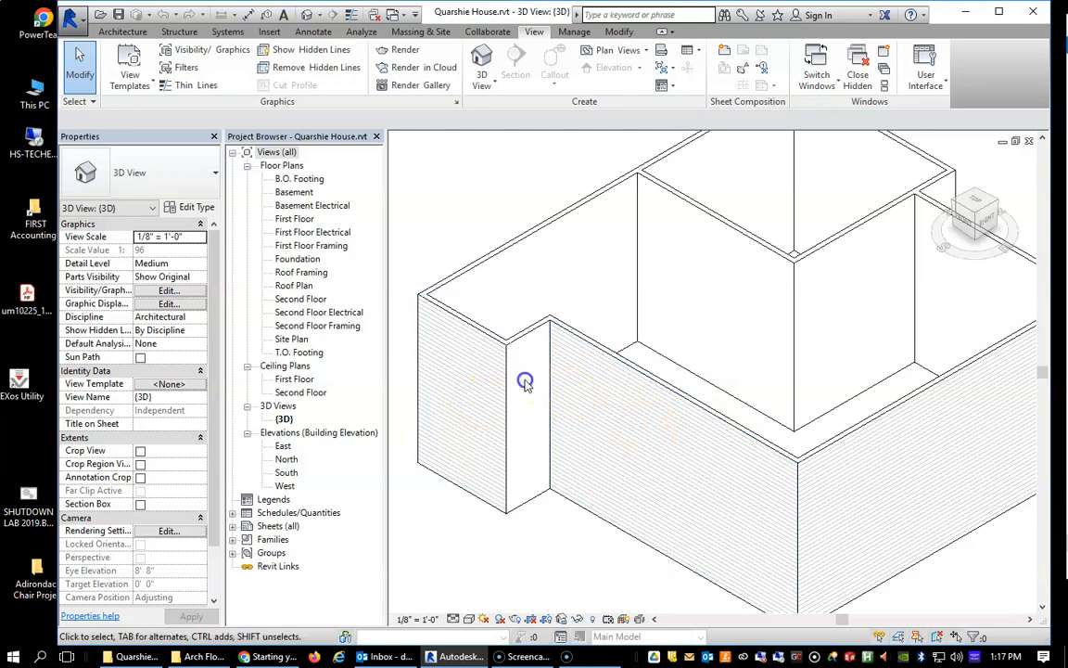
click(972, 205)
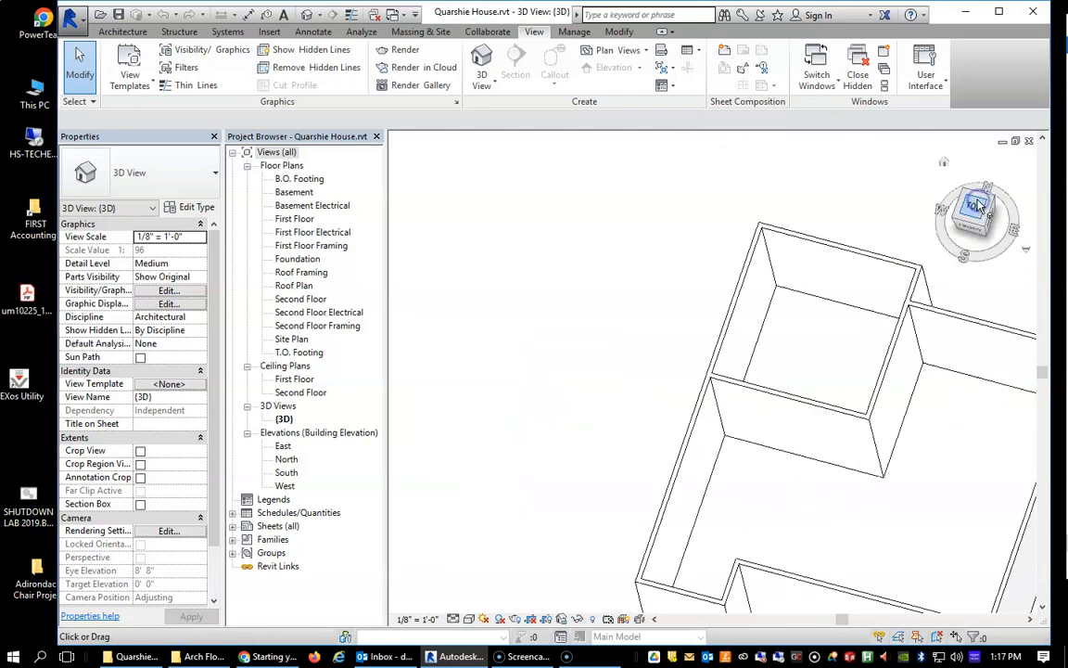
scroll(593, 489, up, 5)
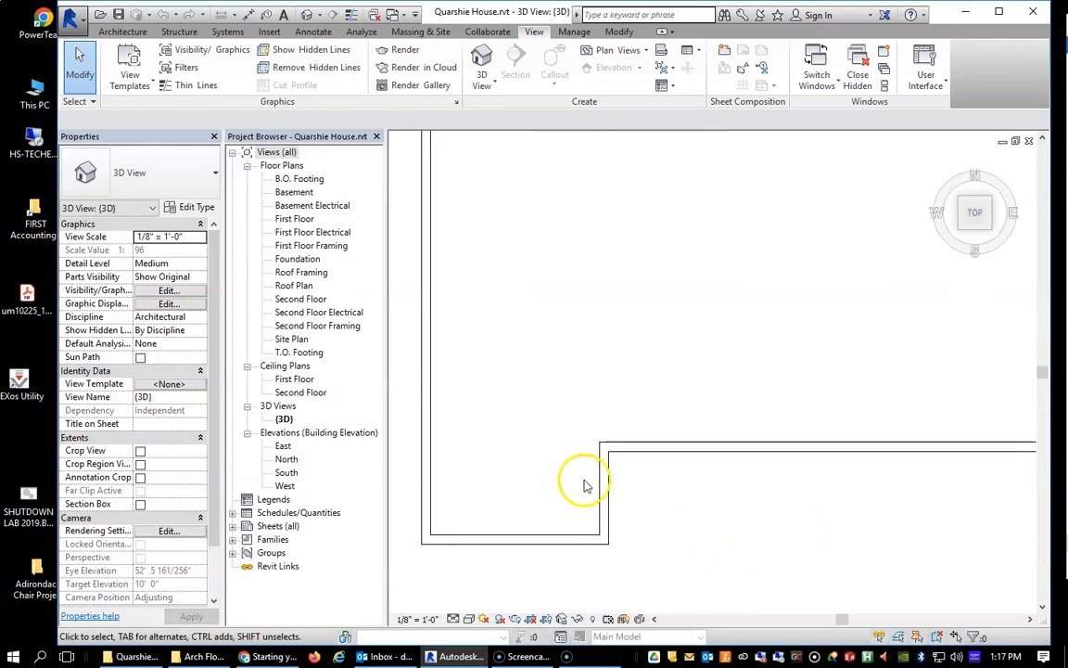
click(609, 492)
click(563, 432)
On the First Floor plan, flip the orientation of the short wall at the lower-left jog and remove the conflicting constraints.
click(295, 219)
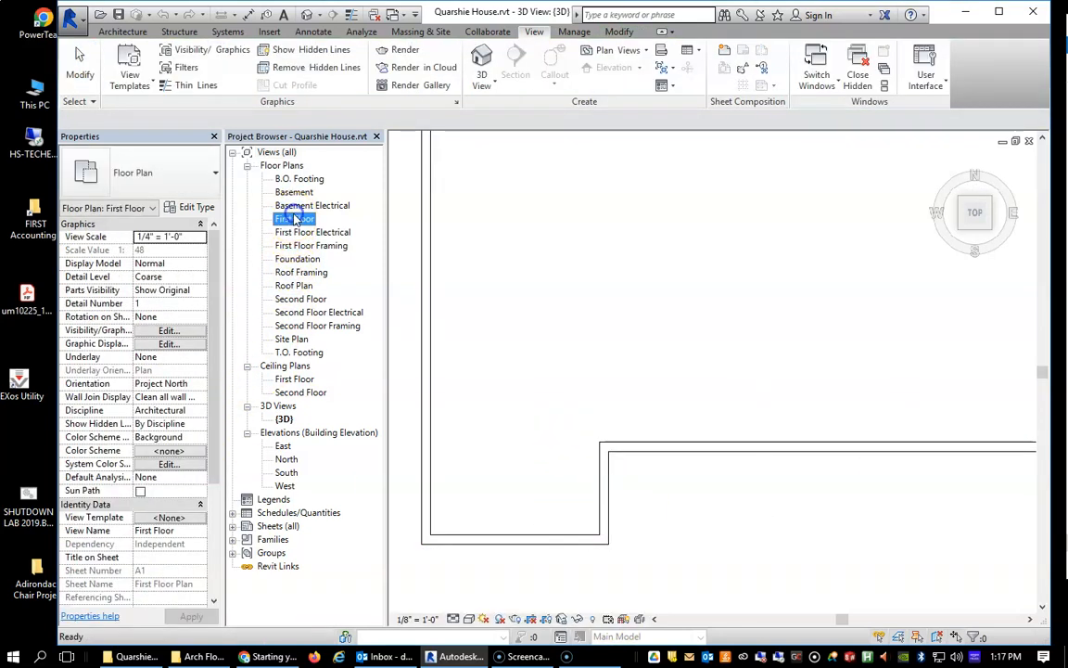
double_click(295, 219)
scroll(682, 369, up, 5)
click(706, 278)
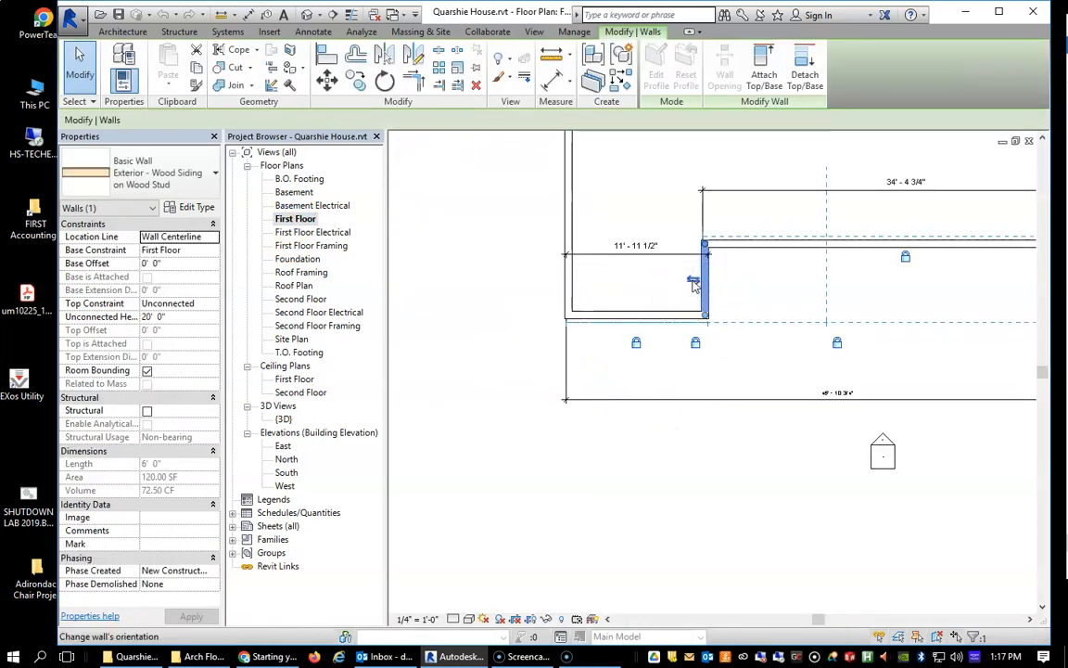
click(694, 278)
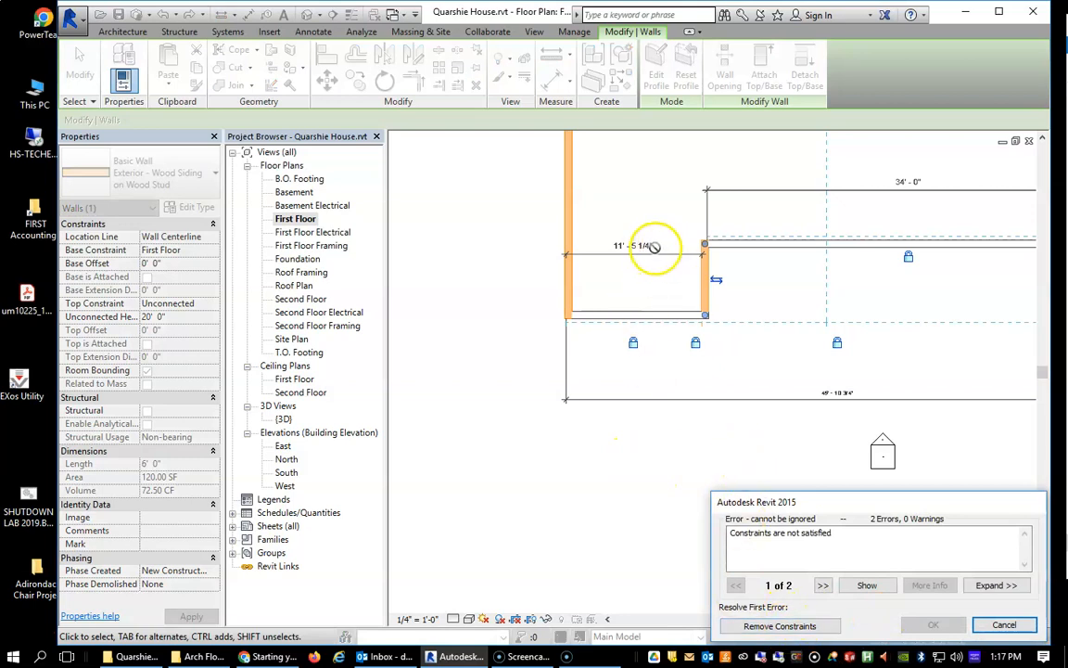
click(795, 627)
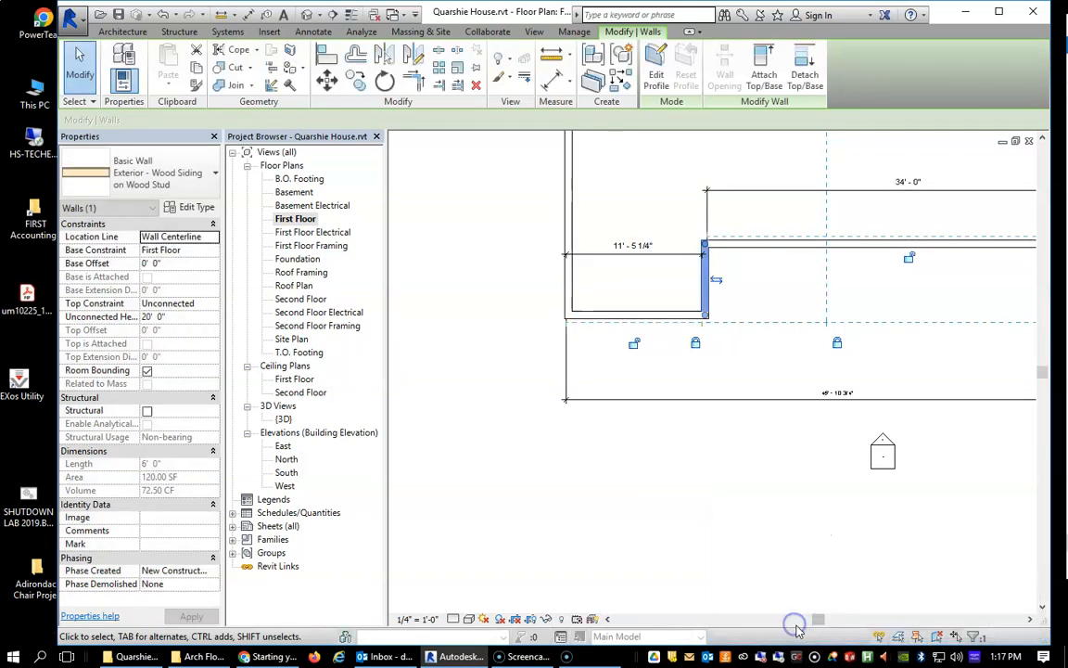
click(772, 525)
Delete the 11' - 5 1/4" dimension across the lower-left bump-out on the First Floor plan.
scroll(837, 530, up, 3)
scroll(834, 524, down, 5)
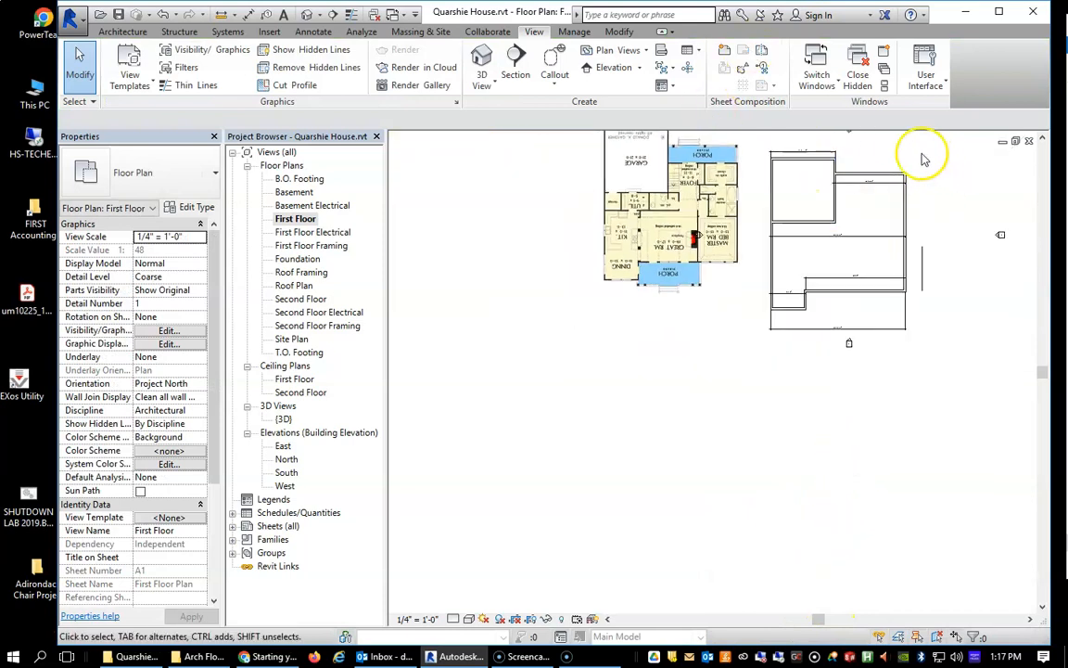
scroll(916, 197, up, 3)
scroll(906, 198, down, 2)
scroll(813, 254, up, 2)
scroll(754, 346, up, 2)
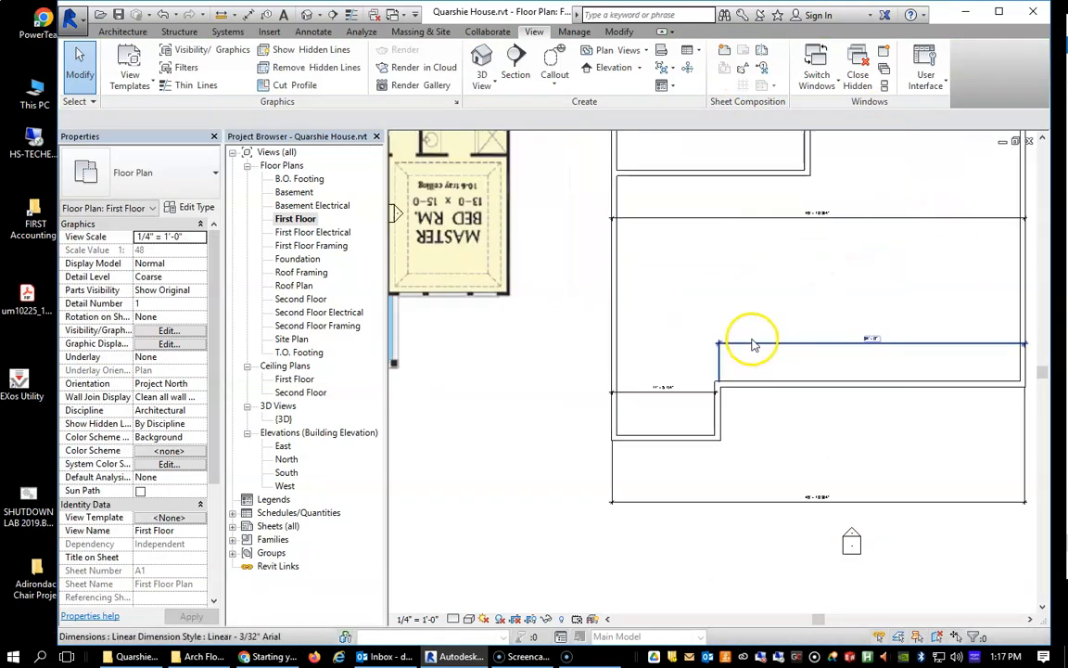
scroll(697, 402, up, 2)
click(642, 410)
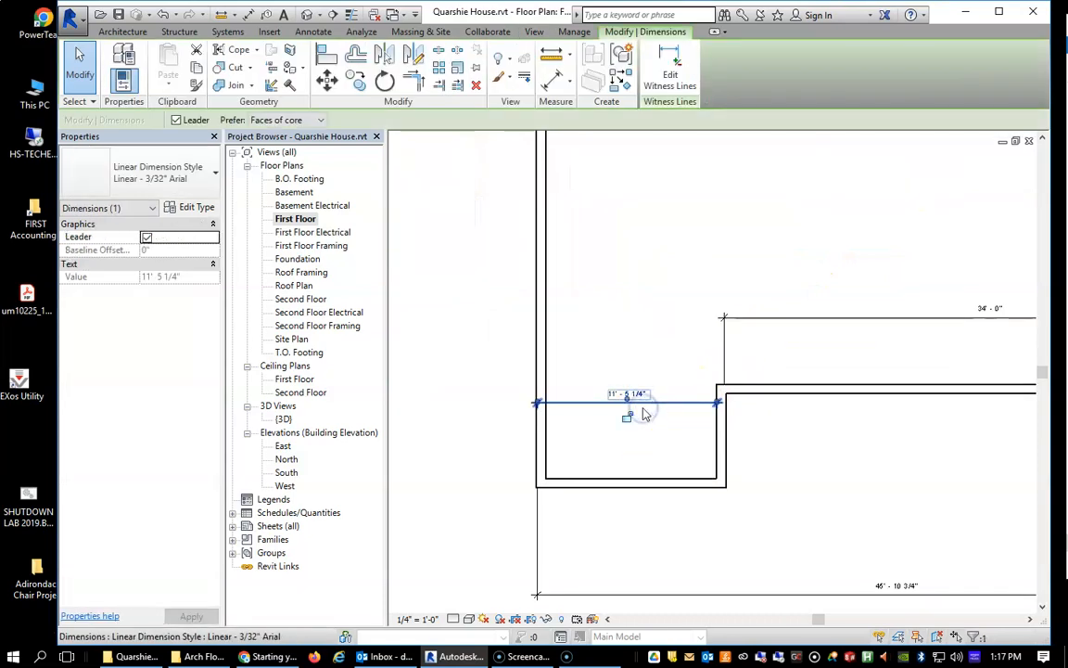
click(639, 425)
scroll(686, 543, down, 3)
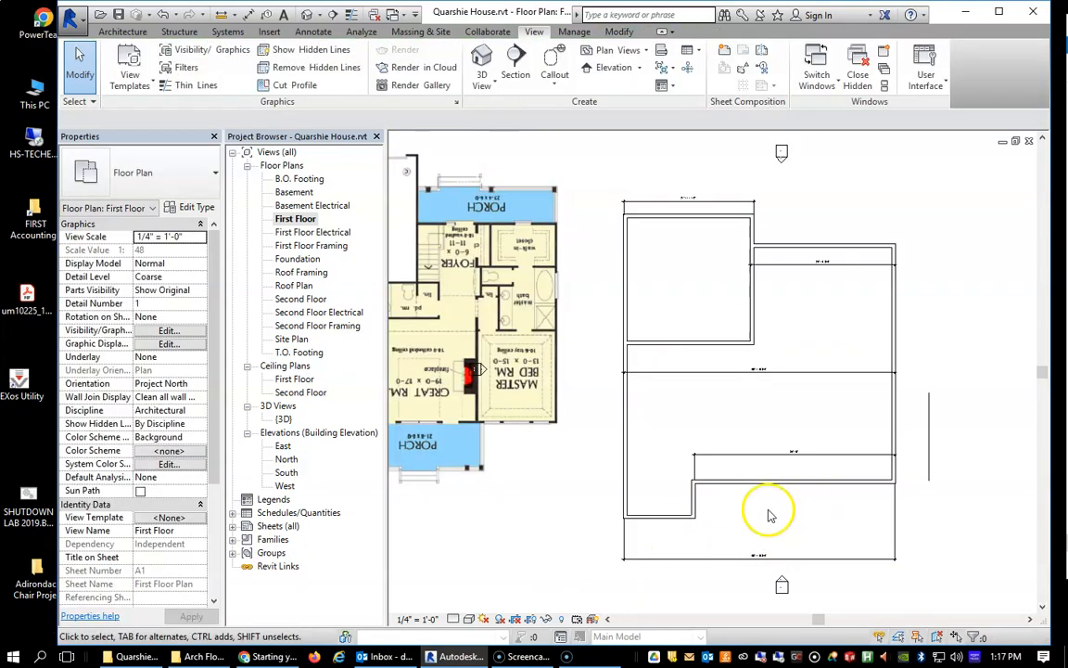
Examine the siding orientation of all exterior walls in the 3D view from several corners and from above.
scroll(769, 515, up, 1)
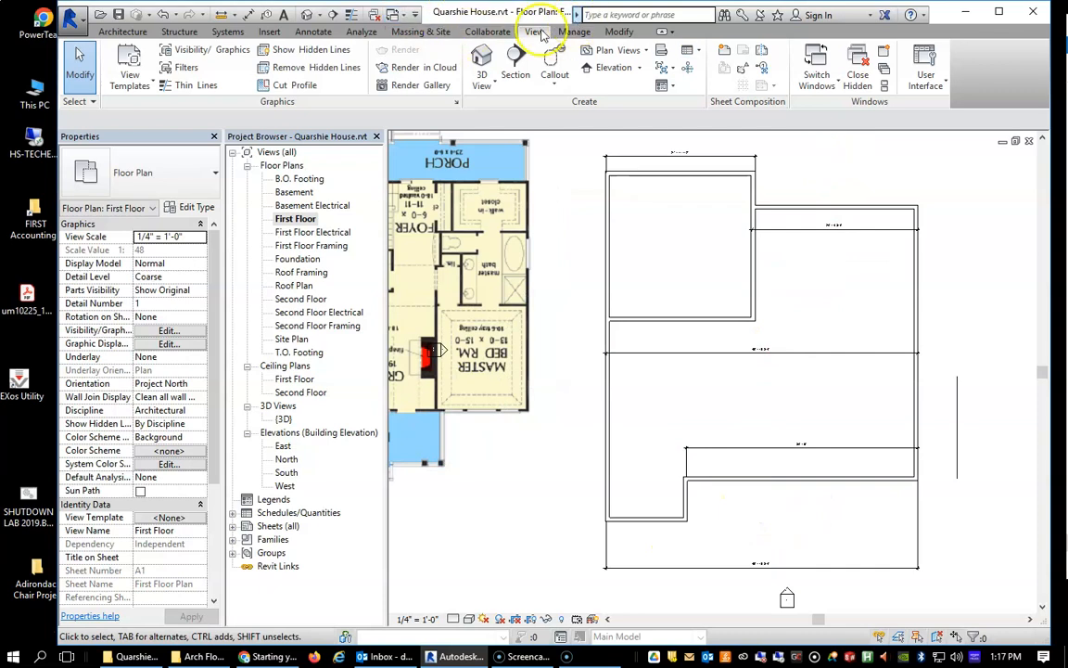
click(482, 59)
click(962, 224)
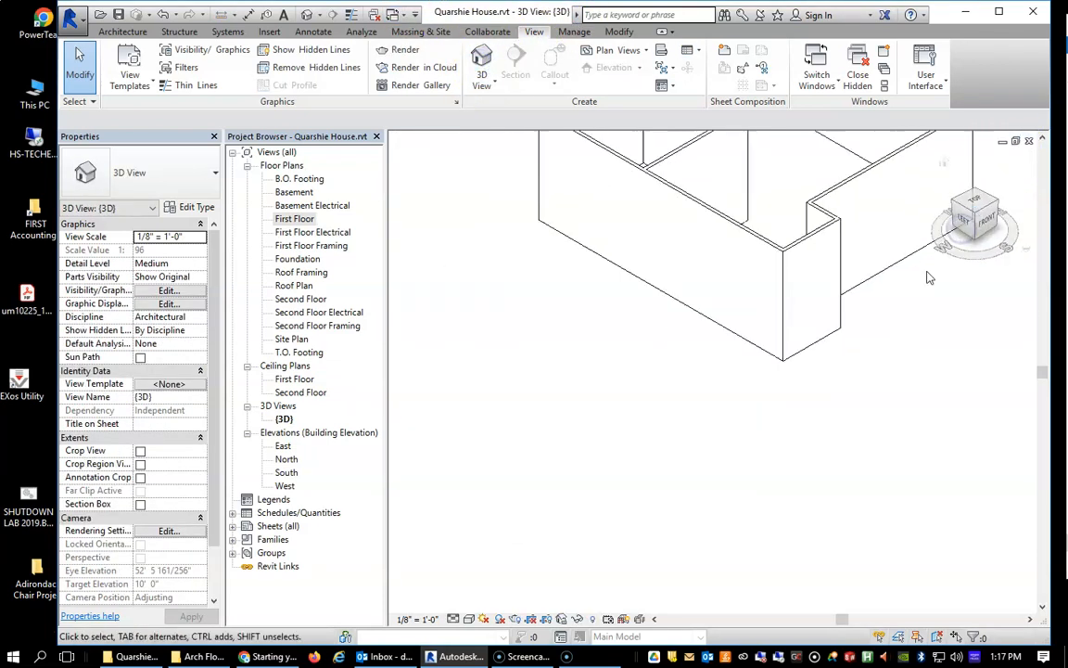
click(952, 213)
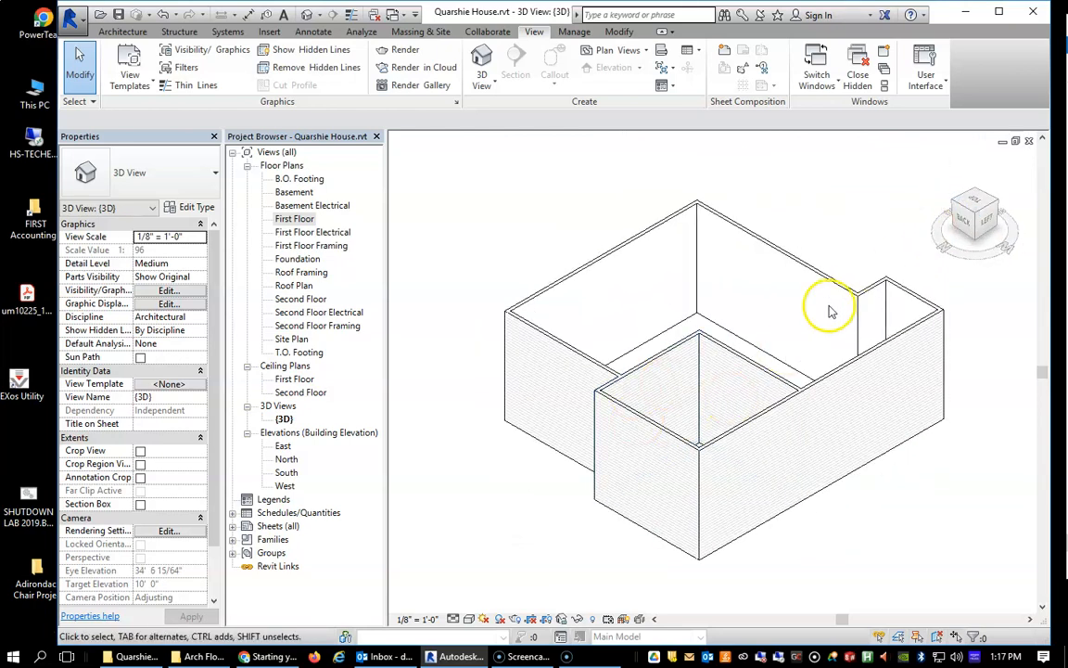
click(949, 215)
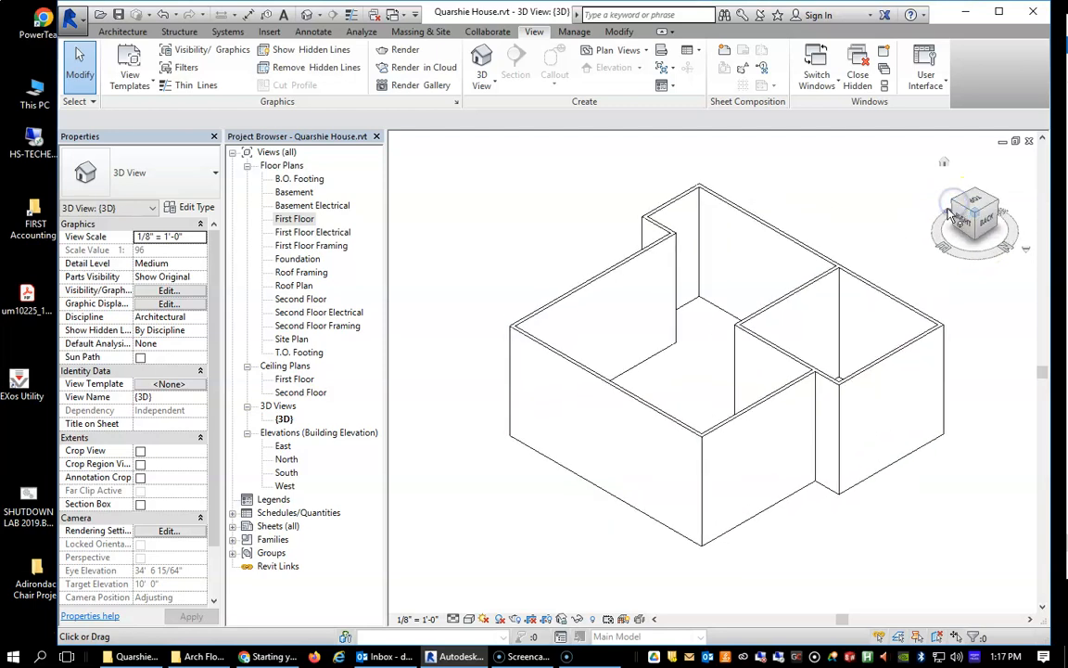
scroll(835, 434, down, 2)
scroll(826, 436, up, 6)
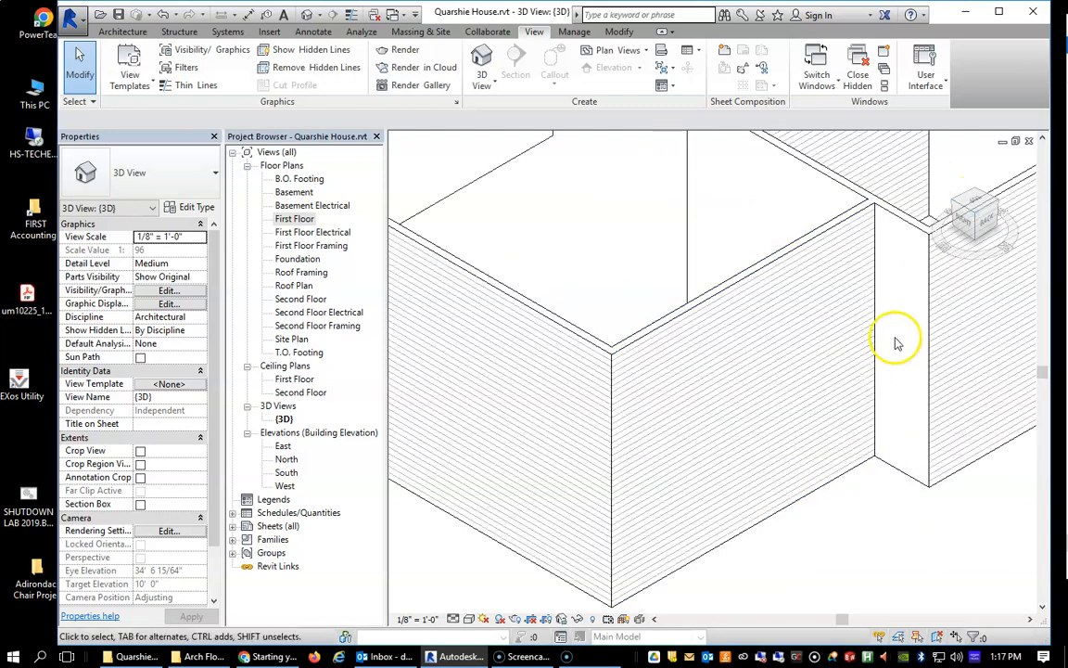
scroll(811, 590, down, 5)
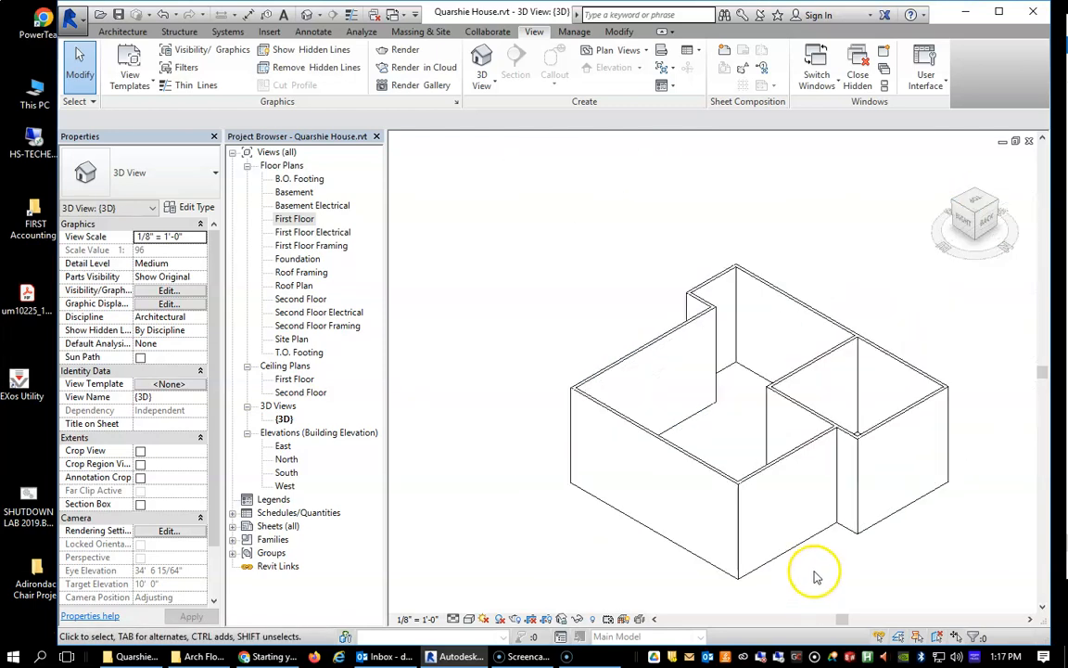
click(974, 203)
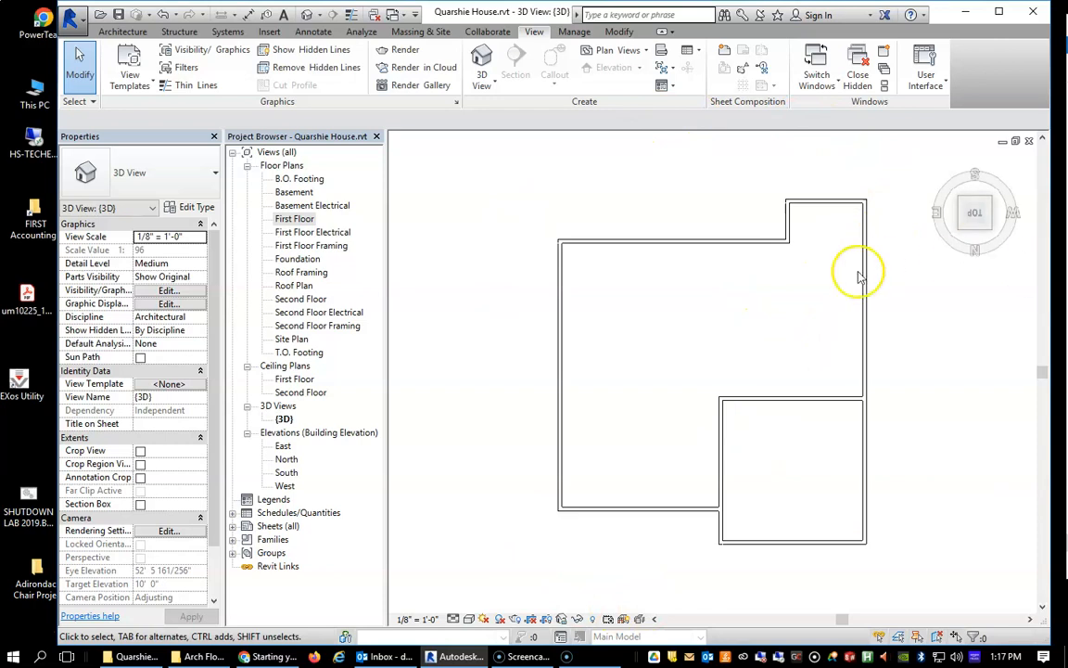
scroll(746, 396, down, 3)
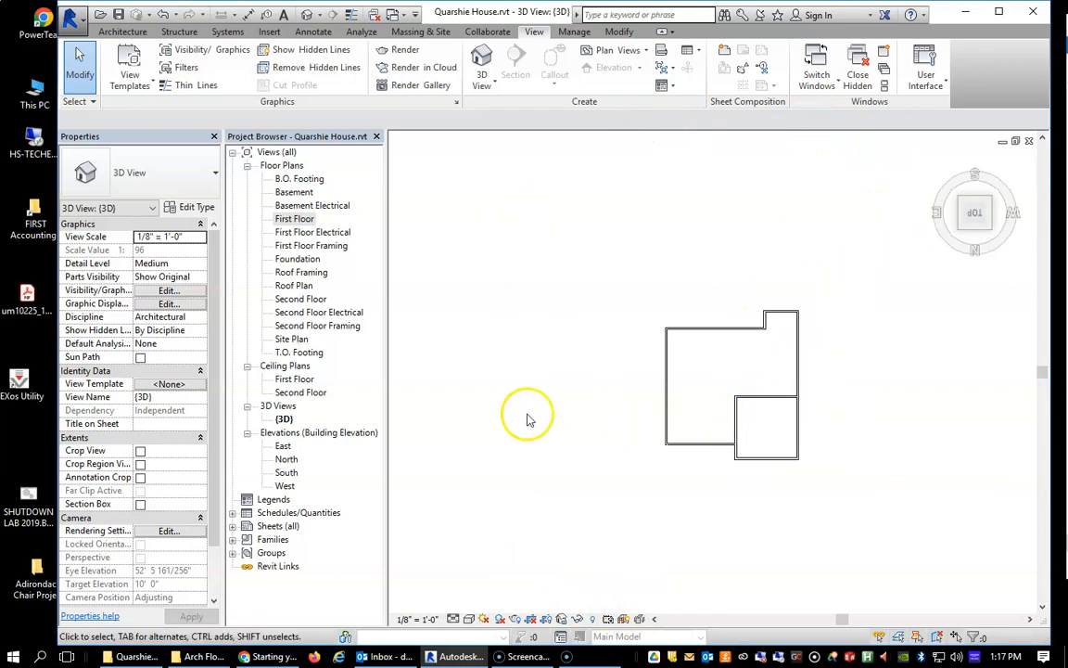
On the First Floor plan, move the floor plan image over the drawn exterior walls so their outlines line up.
double_click(306, 220)
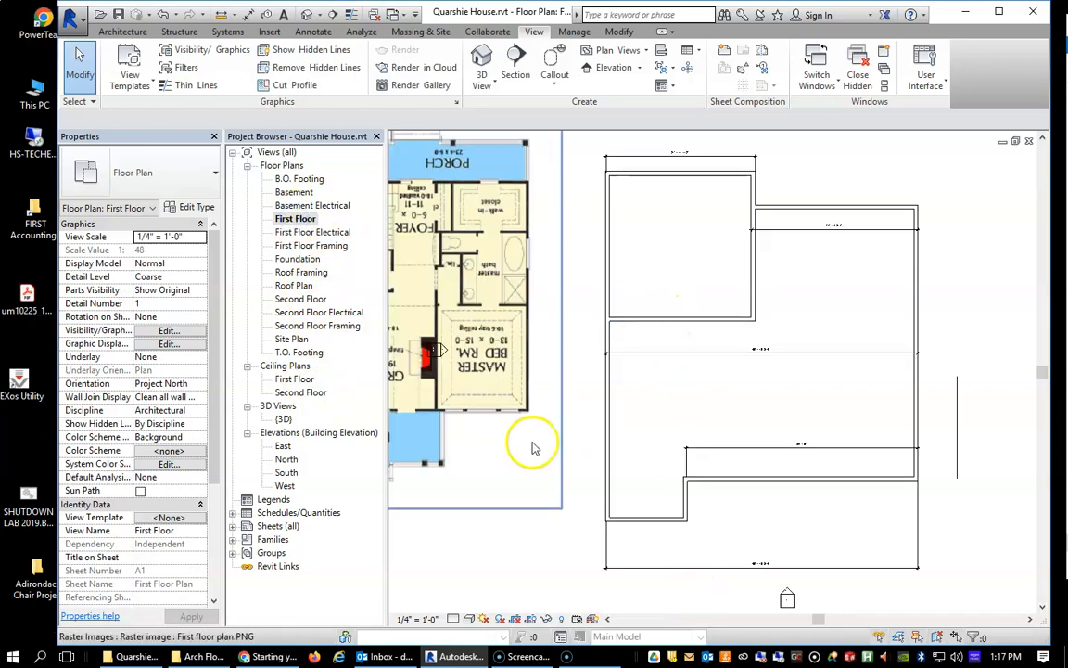
scroll(534, 449, down, 2)
drag(505, 382, 661, 429)
scroll(656, 417, up, 4)
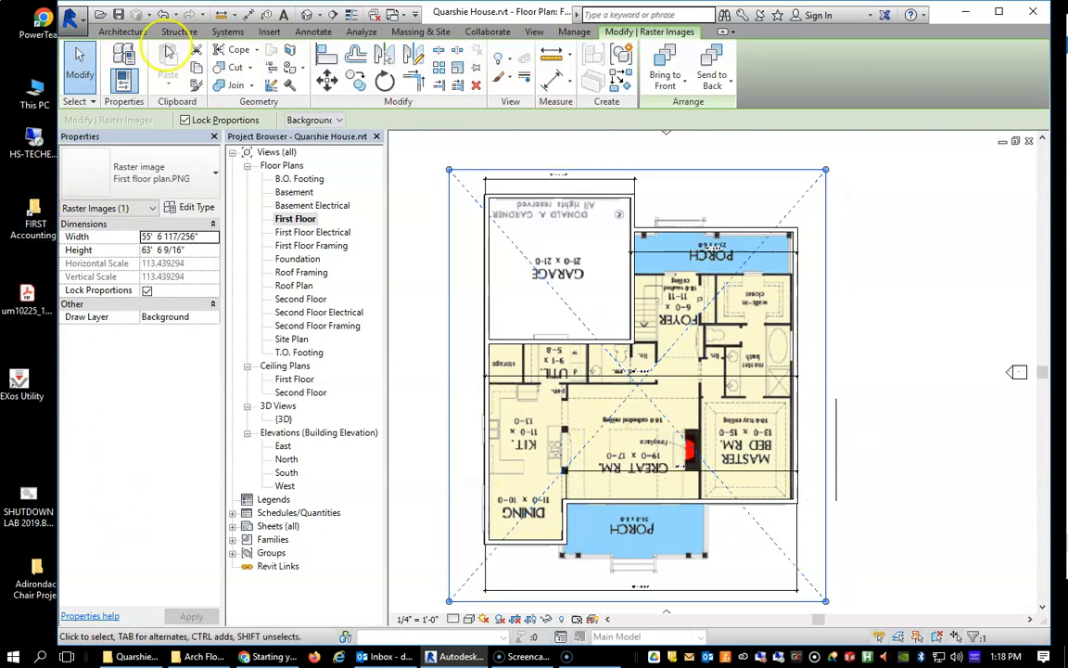
Start the Wall tool with the Interior - 4 1/2" Partition wall type.
click(124, 32)
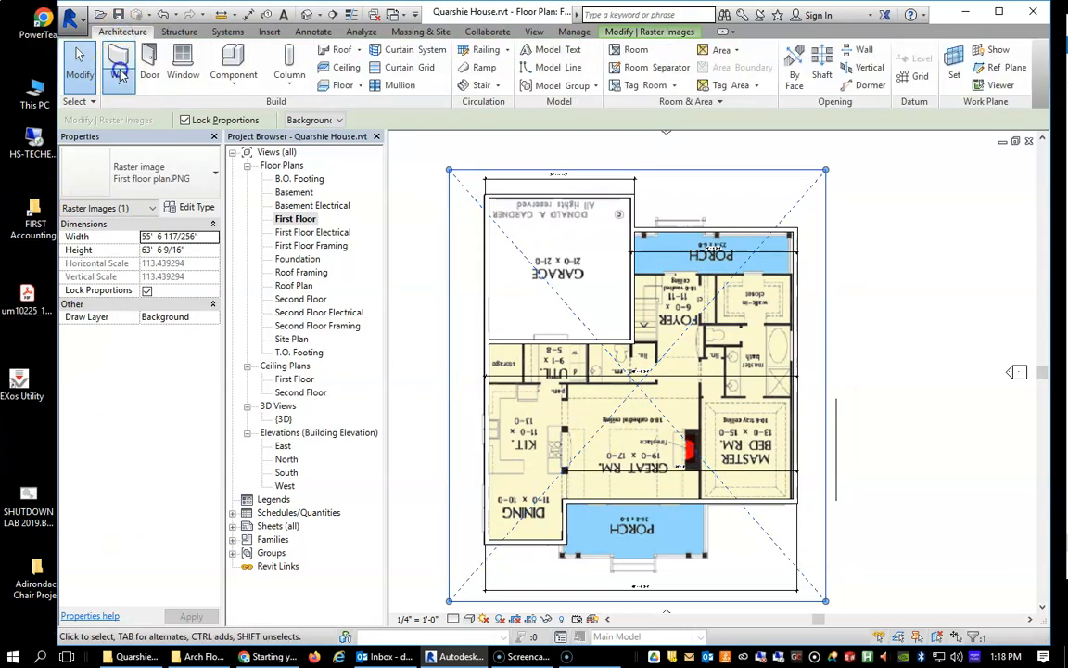
click(119, 76)
click(130, 105)
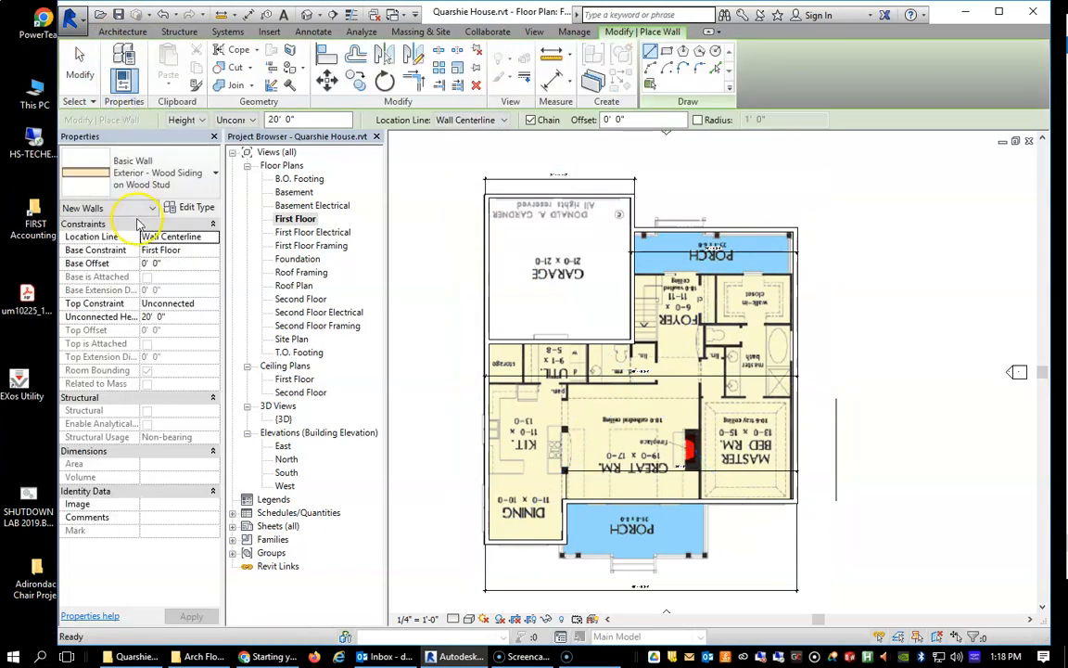
click(215, 172)
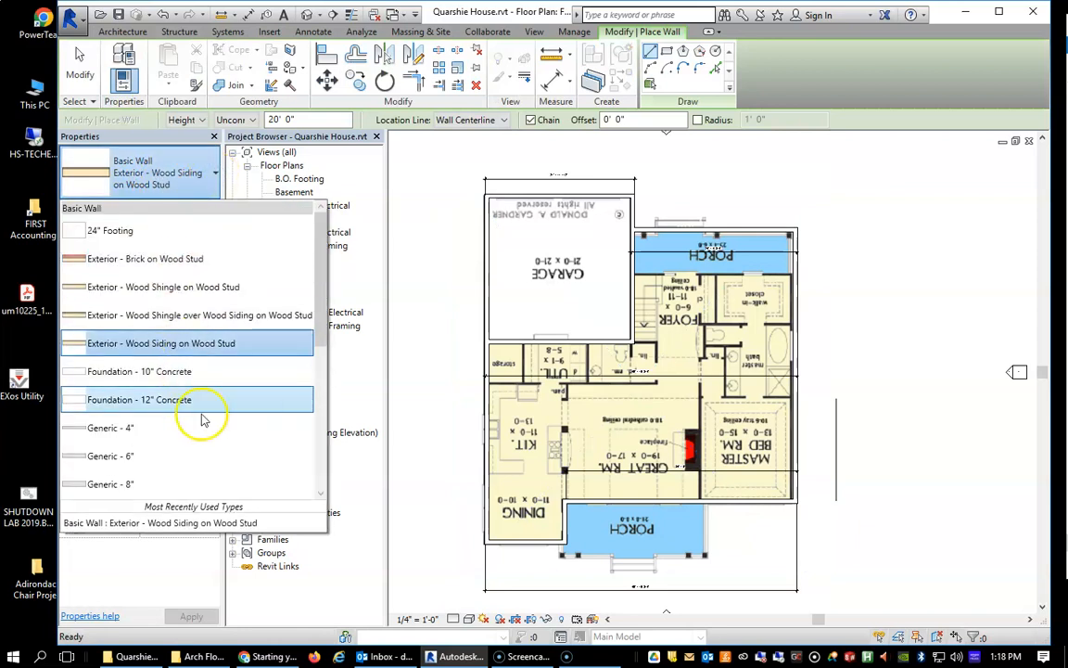
drag(320, 333, 293, 432)
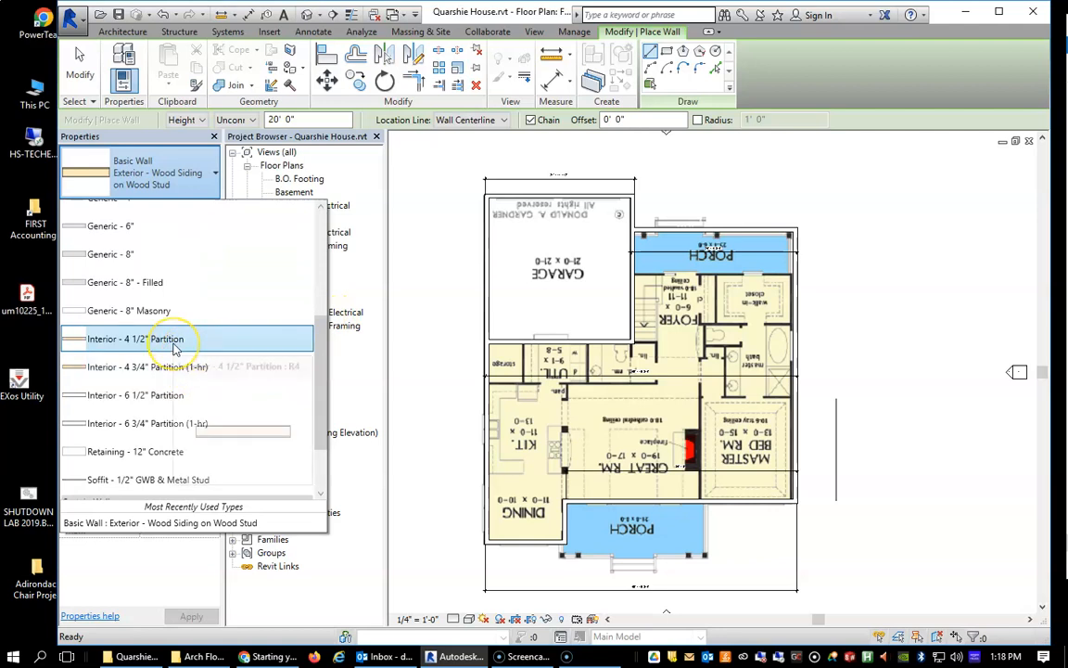
click(108, 345)
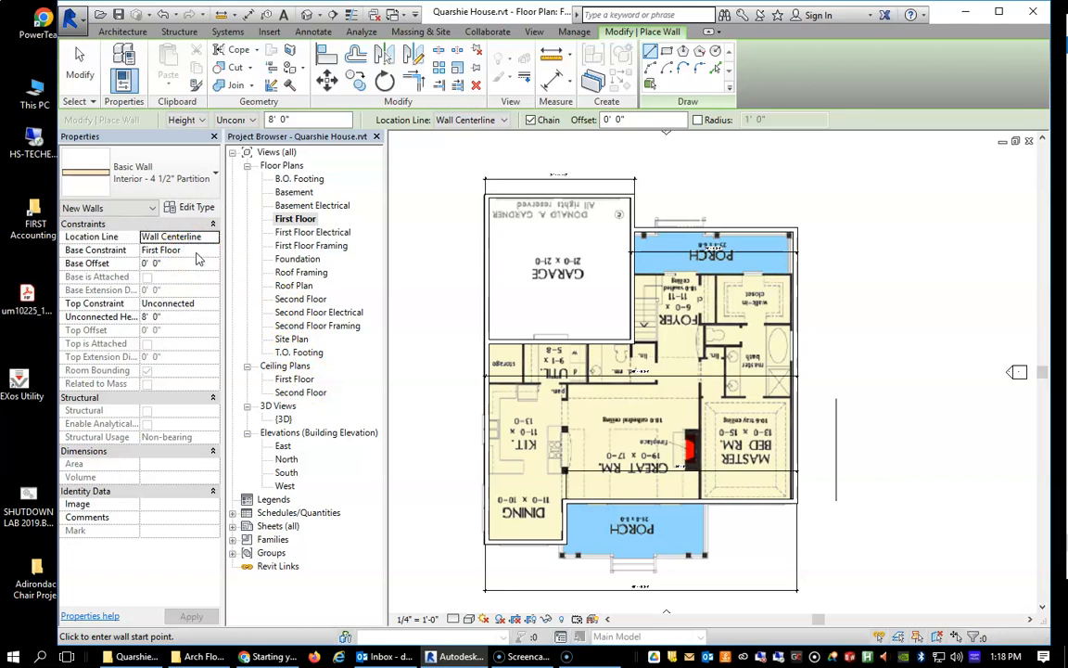
Set the top constraint of the new partition walls to Up to level: Second Floor.
click(200, 306)
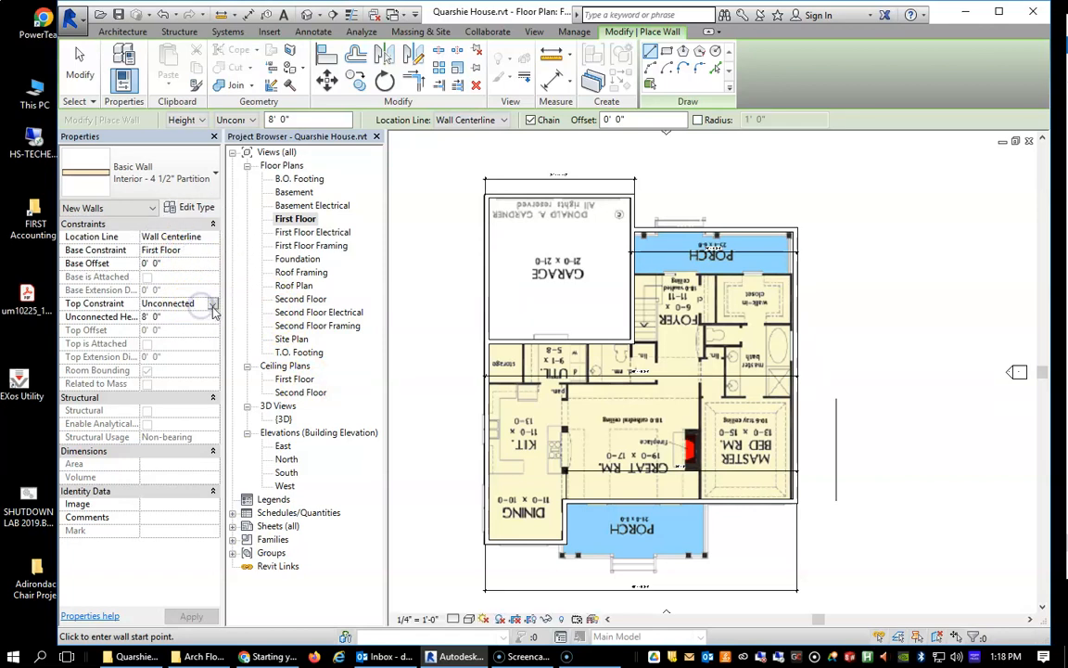
click(212, 306)
drag(248, 348, 240, 368)
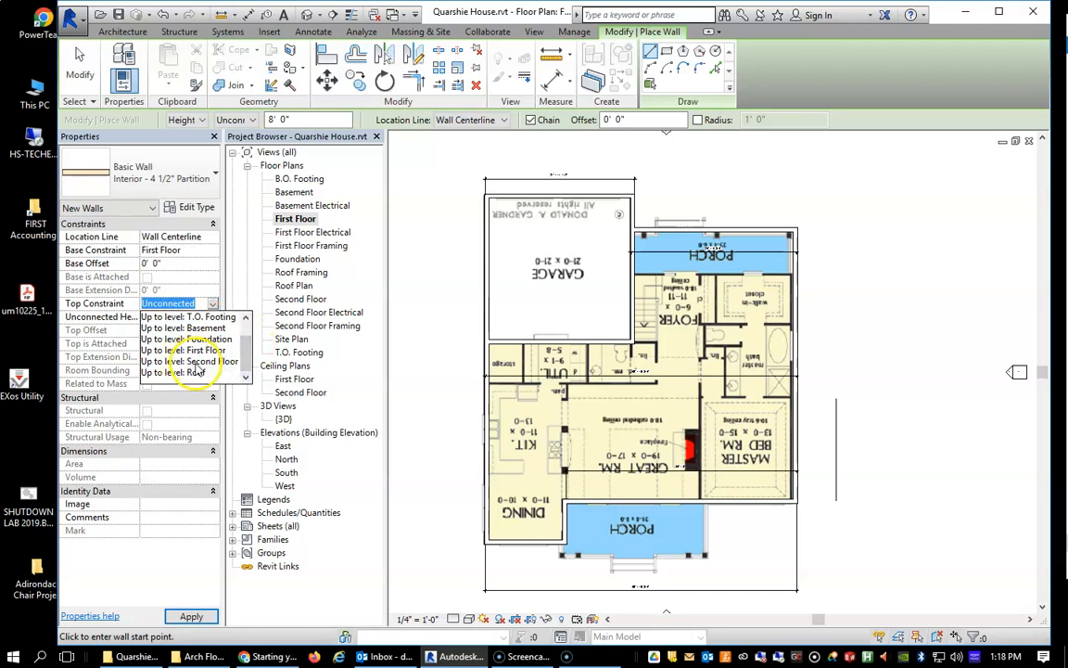
click(188, 361)
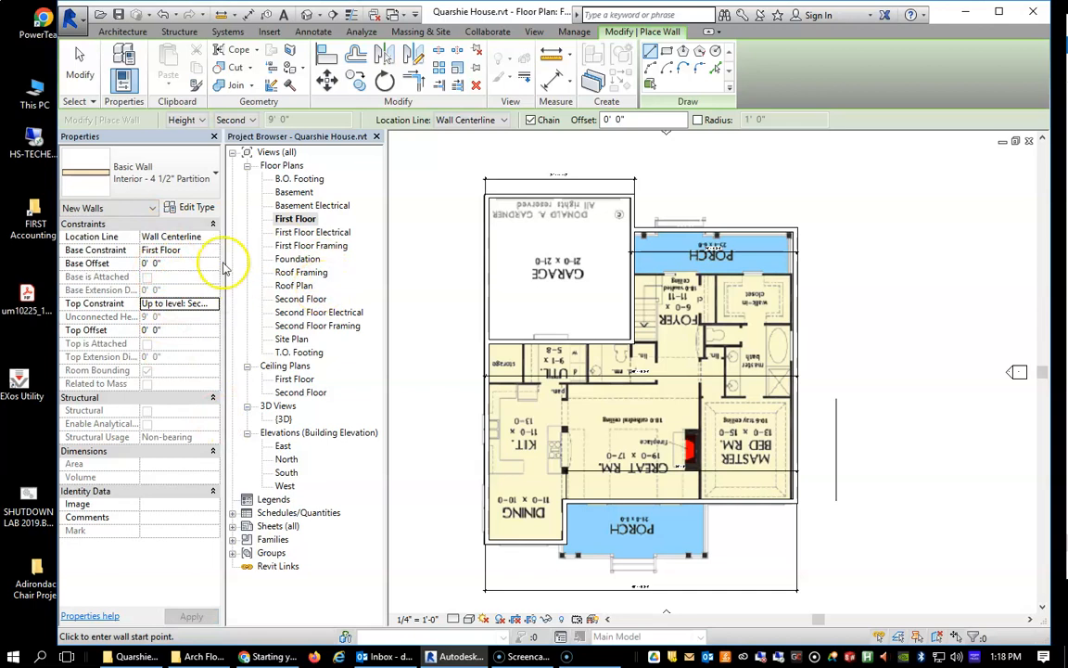
Draw a partition about 25' long from the exterior wall beneath the storage, utility and powder rooms, and return it about 6' to the garage wall line.
scroll(664, 251, down, 2)
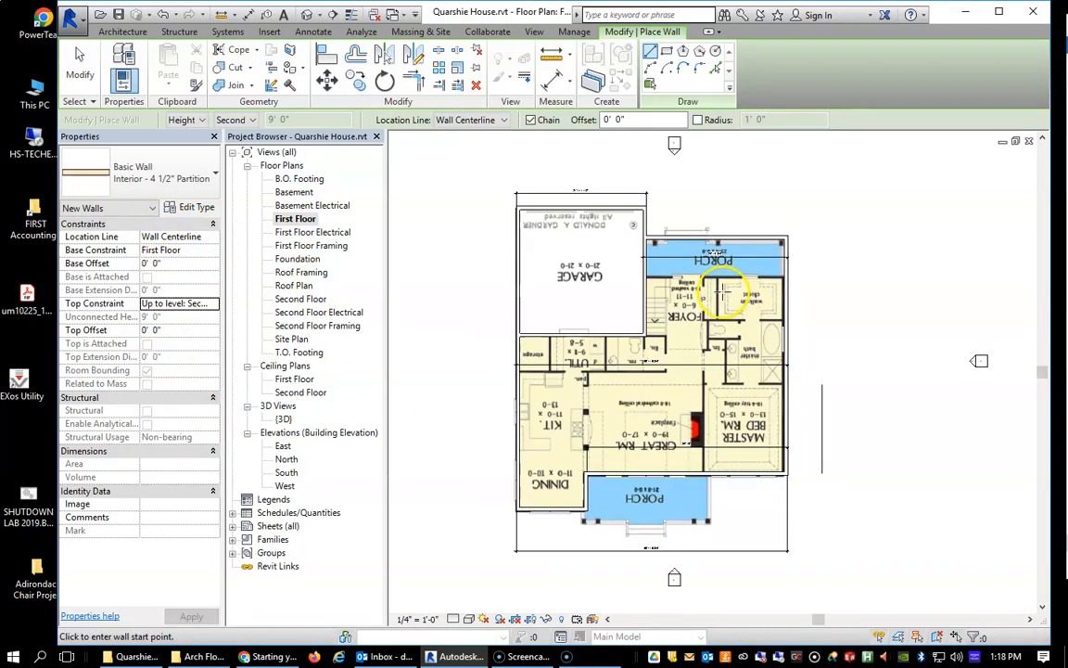
scroll(664, 252, up, 5)
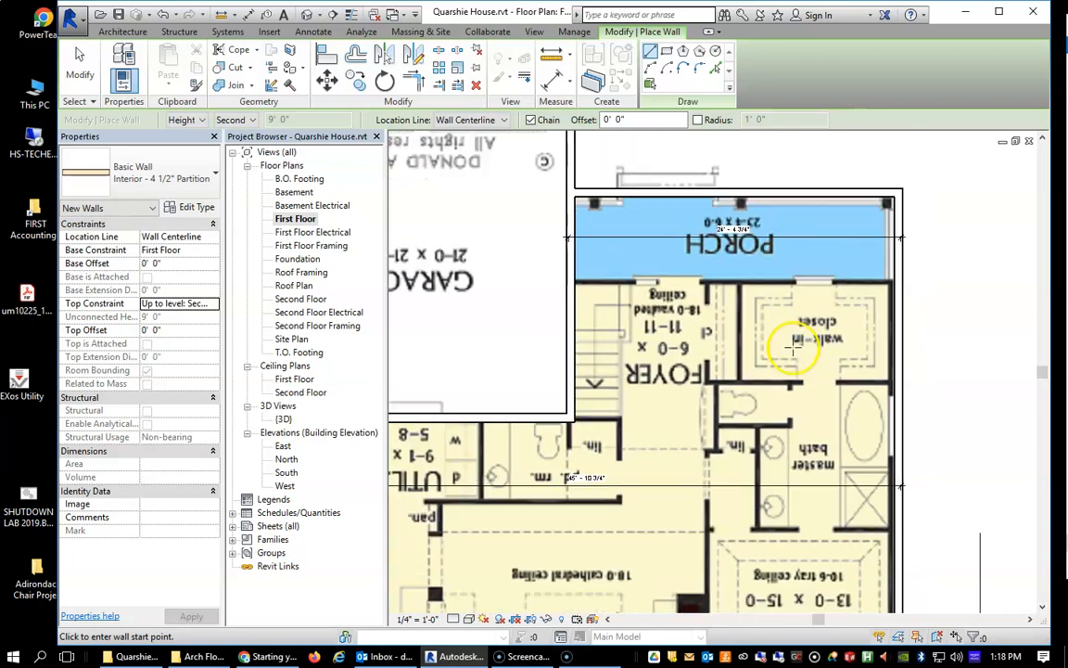
scroll(793, 345, down, 4)
scroll(747, 524, up, 1)
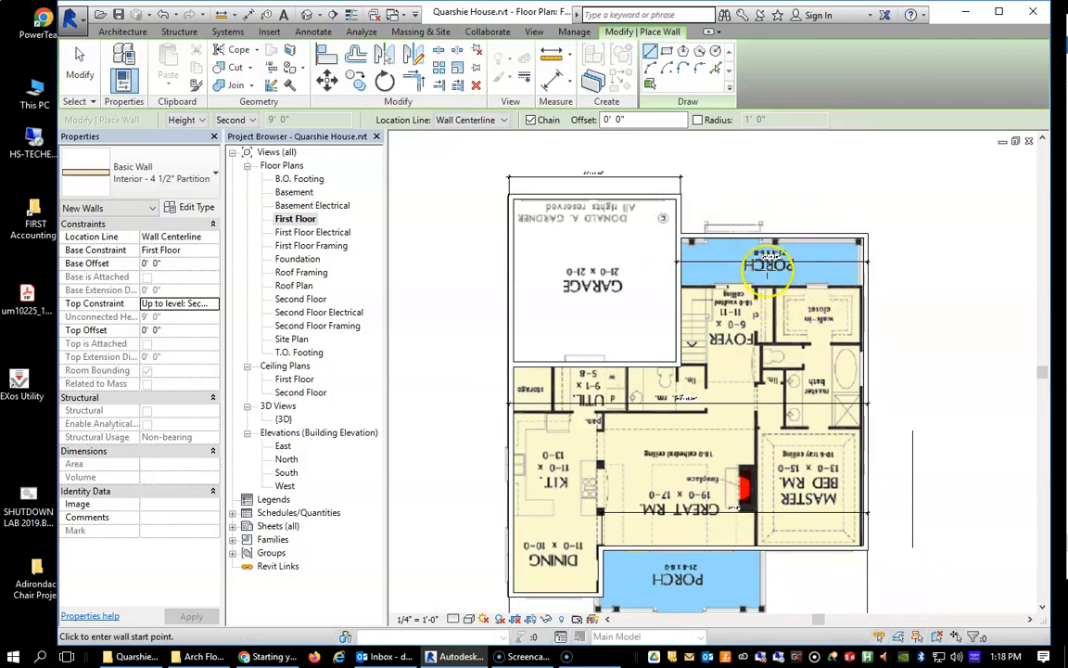
scroll(660, 410, up, 2)
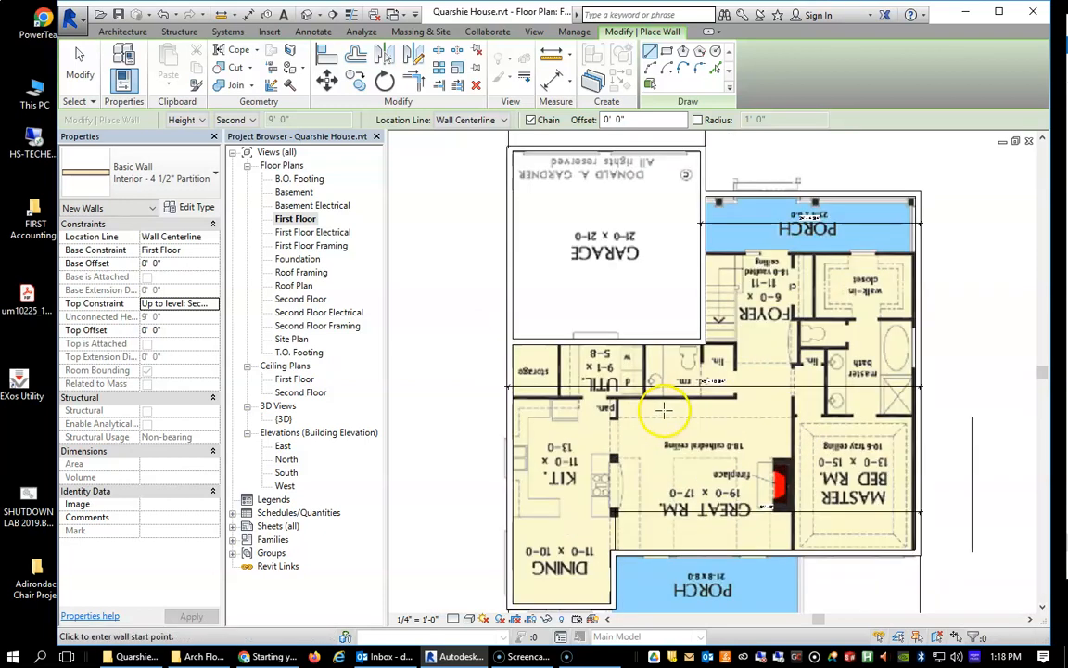
scroll(512, 405, up, 4)
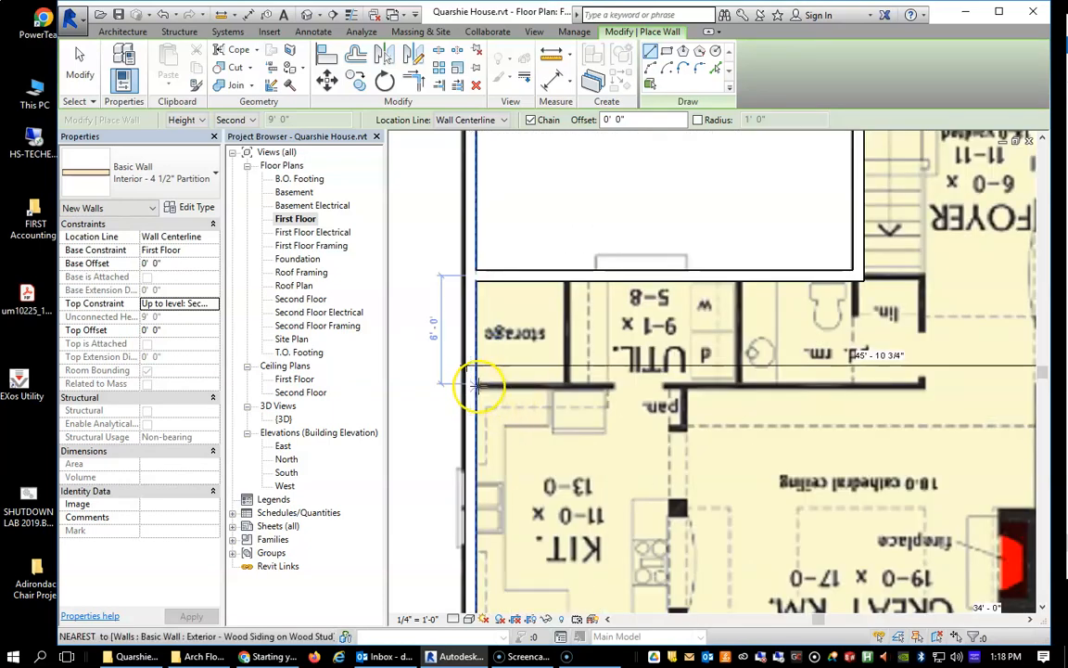
click(469, 371)
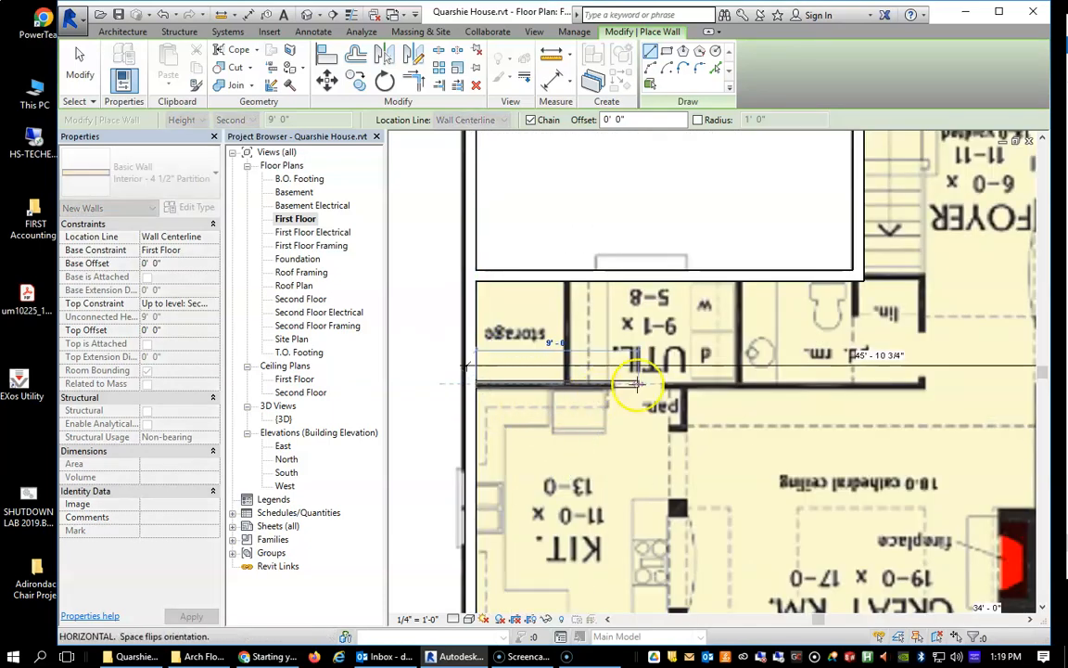
click(926, 383)
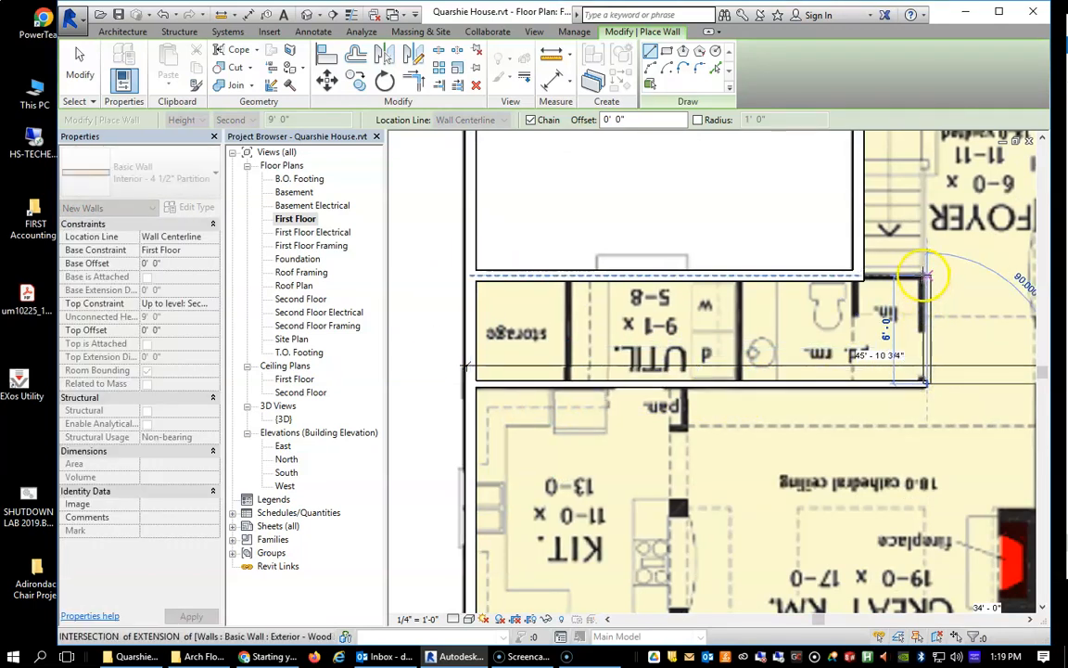
click(925, 275)
key(Escape)
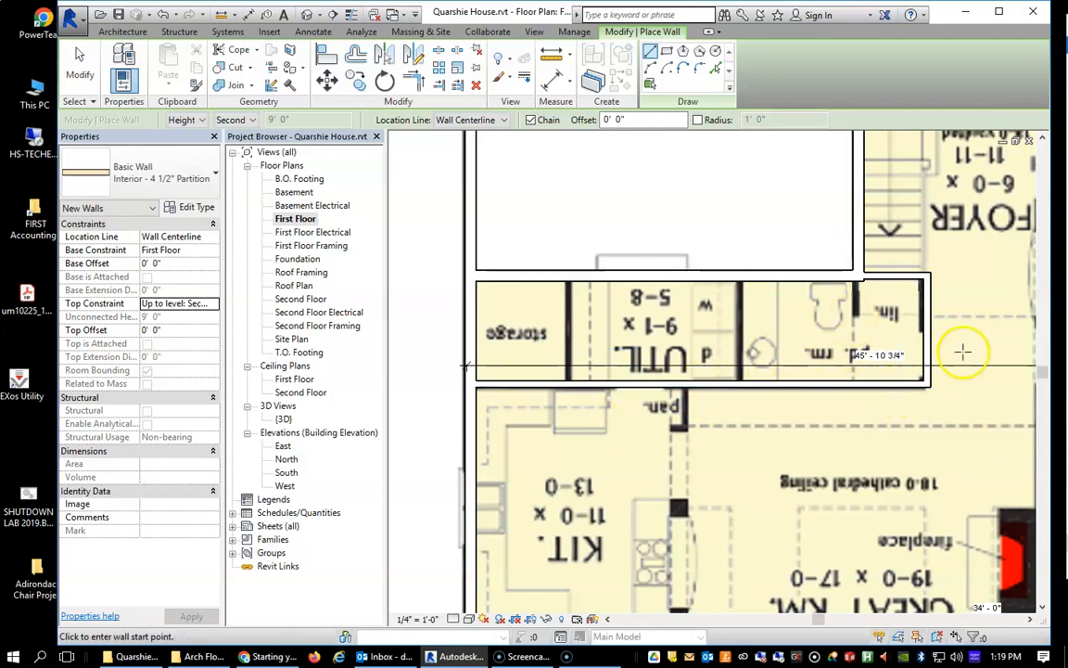
Draw two partitions up to the garage wall, one between the powder and utility rooms and one between the utility and storage rooms.
scroll(870, 392, up, 3)
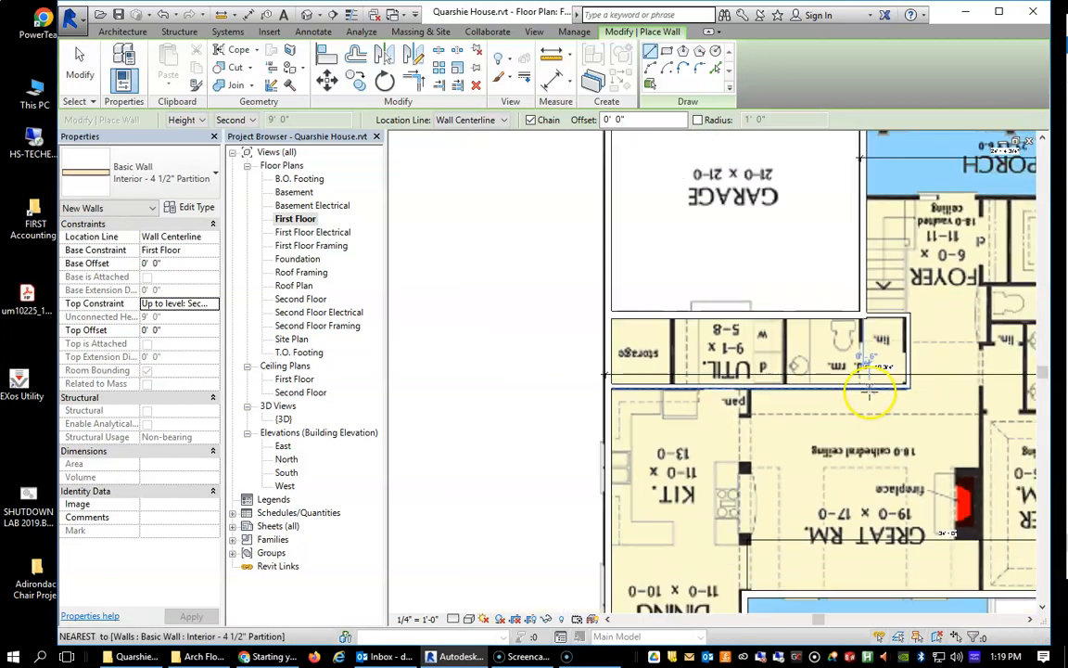
scroll(872, 396, up, 3)
scroll(897, 354, down, 5)
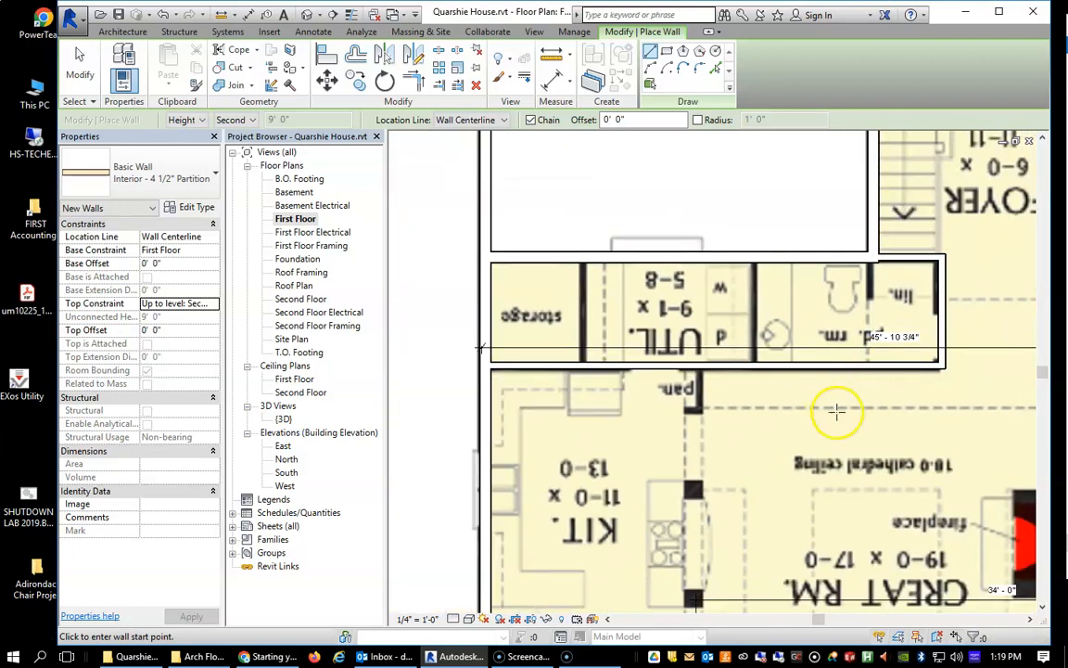
click(756, 363)
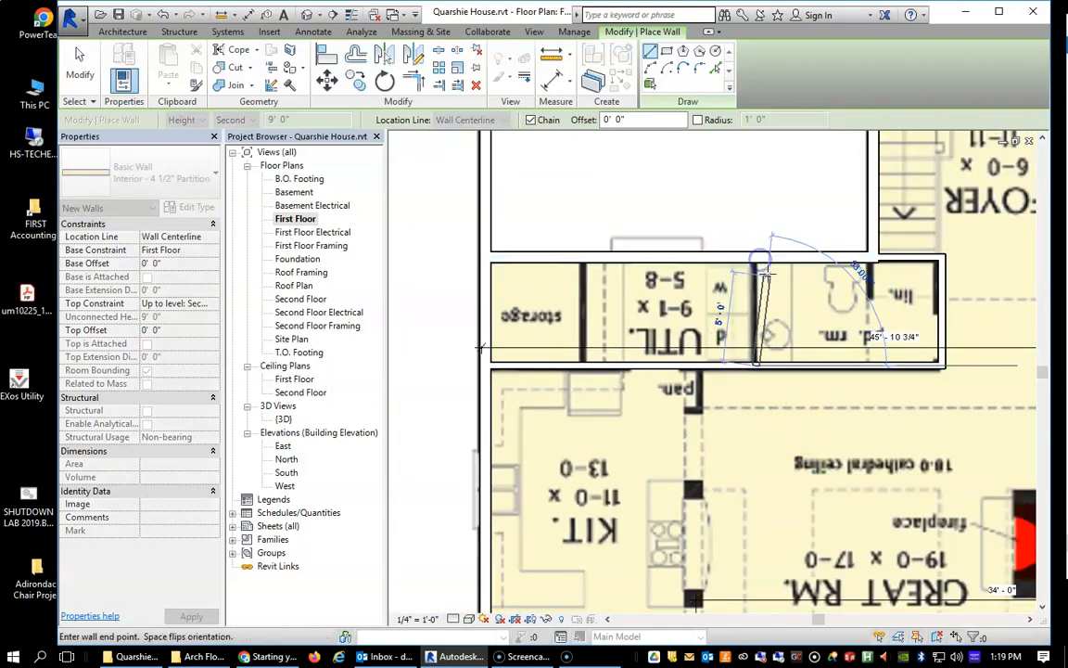
click(756, 259)
key(Escape)
click(589, 365)
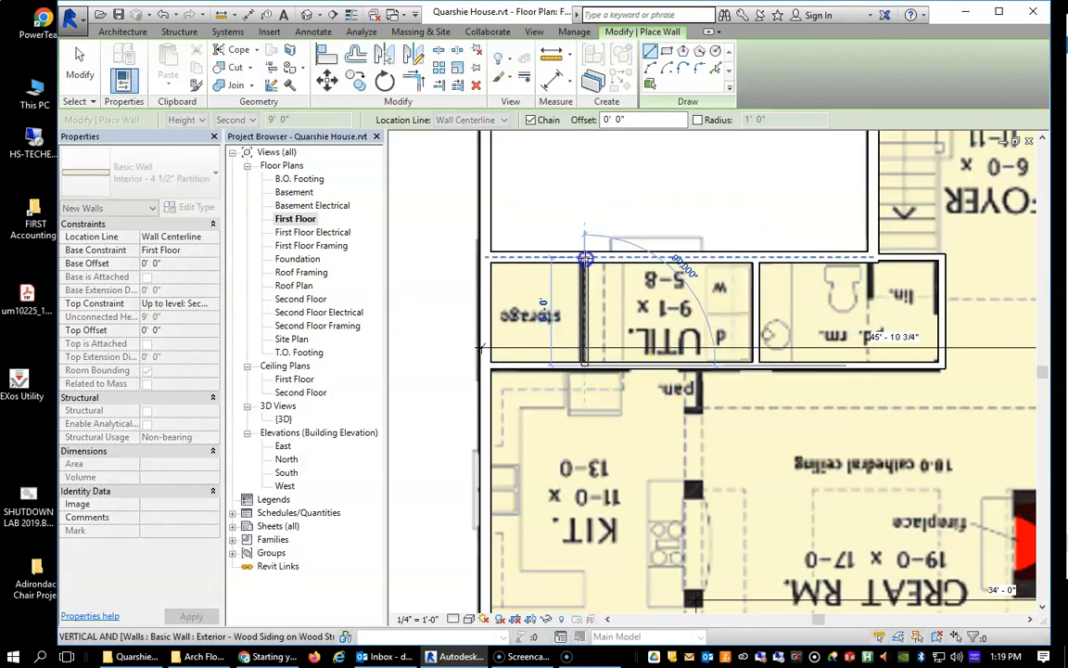
click(585, 258)
key(Escape)
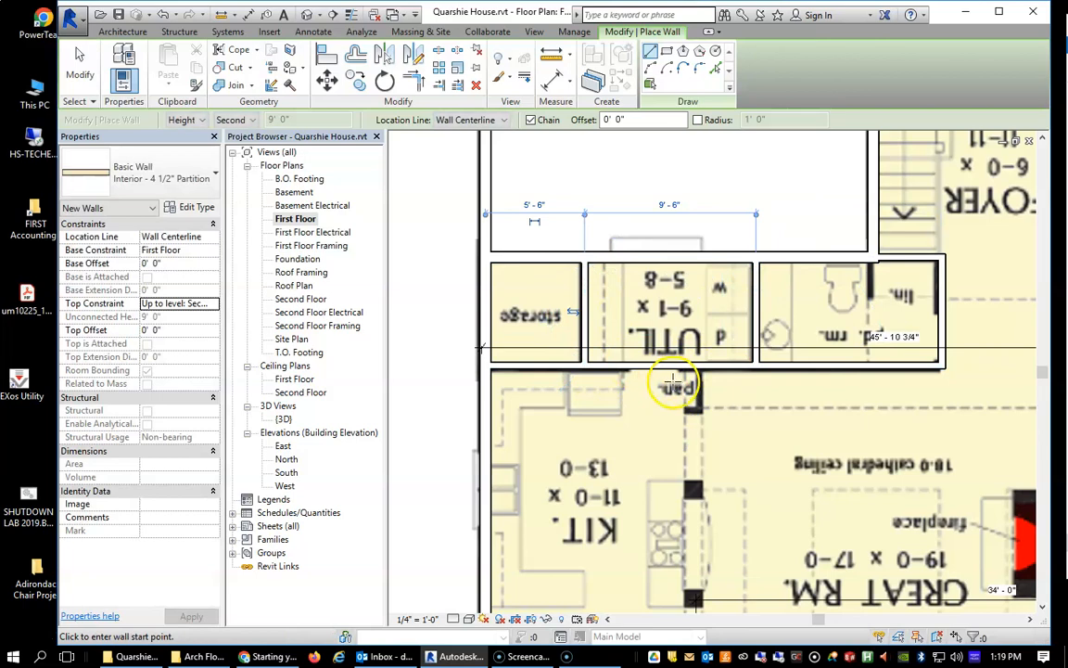
Examine the plan image around the pantry, kitchen, great room and master suite for the remaining partitions.
scroll(718, 377, down, 3)
scroll(706, 393, up, 3)
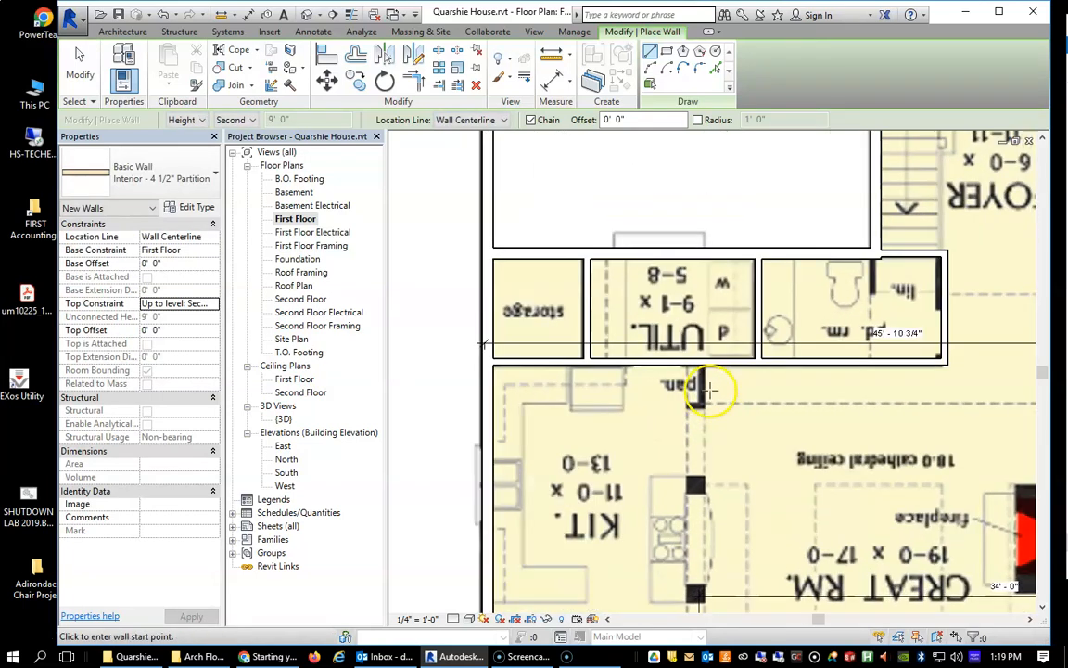
scroll(765, 489, down, 3)
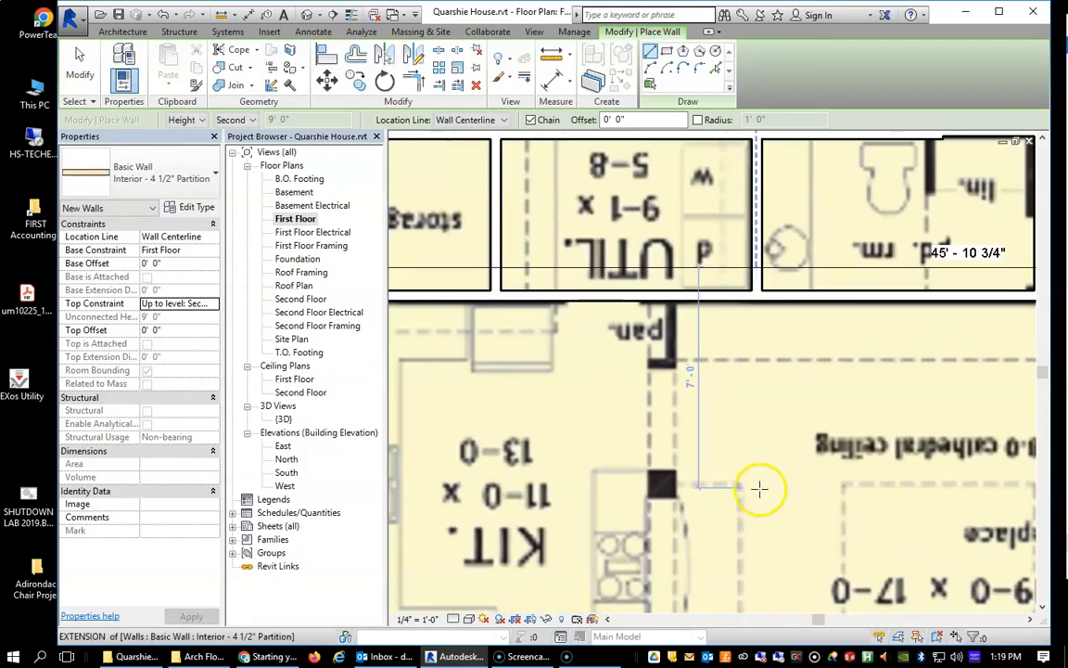
scroll(737, 492, up, 3)
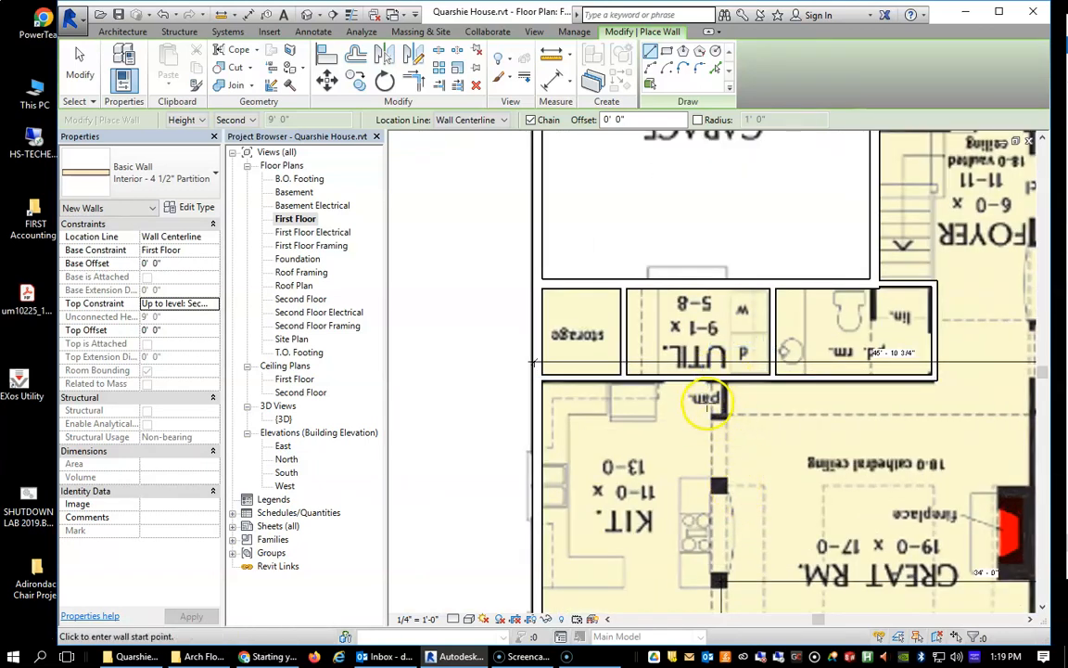
scroll(680, 440, down, 3)
middle_drag(770, 506, 533, 446)
scroll(760, 366, up, 3)
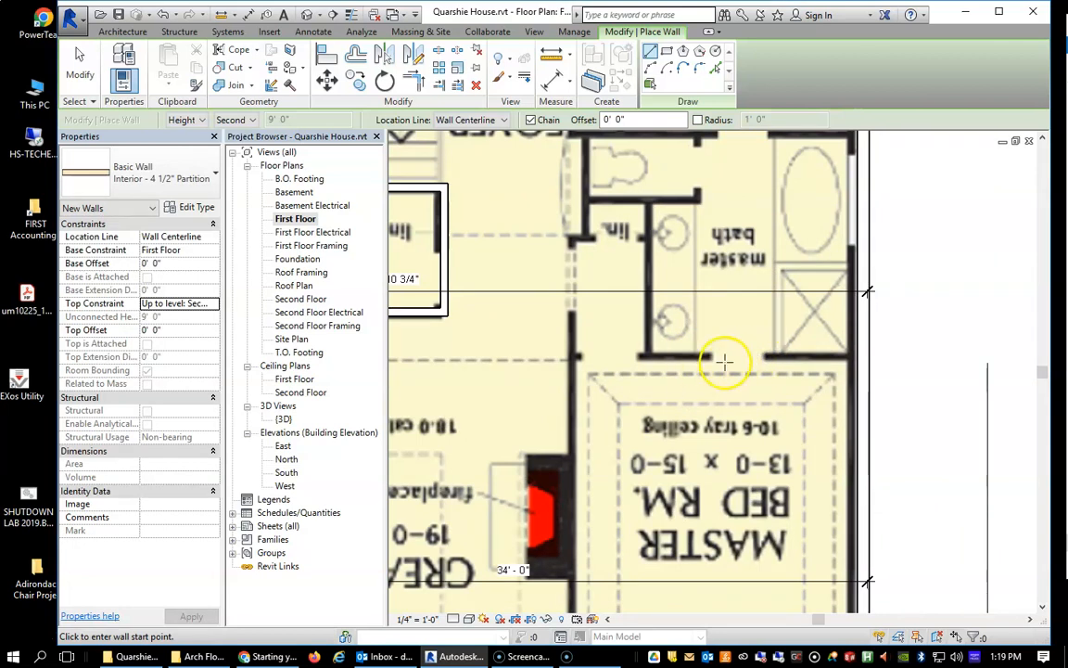
scroll(724, 361, down, 3)
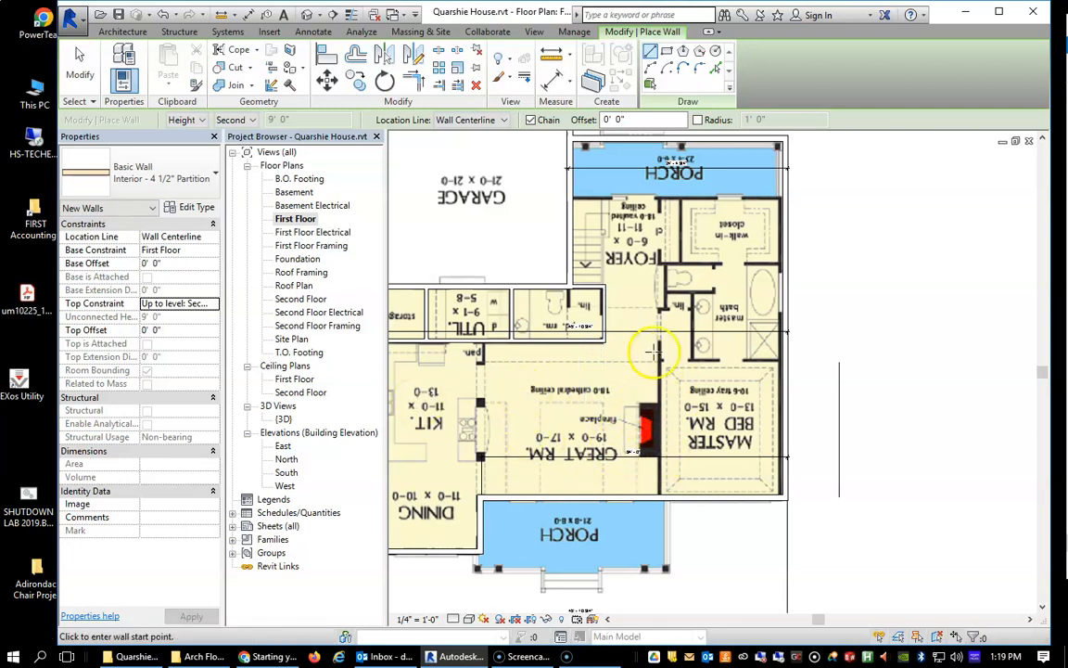
Draw a chained partition about 21' up between great room and master bedroom, jogging at the linen closet, continuing about 5', and running beneath the walk-in closet to the exterior wall.
scroll(697, 360, up, 1)
scroll(724, 366, up, 1)
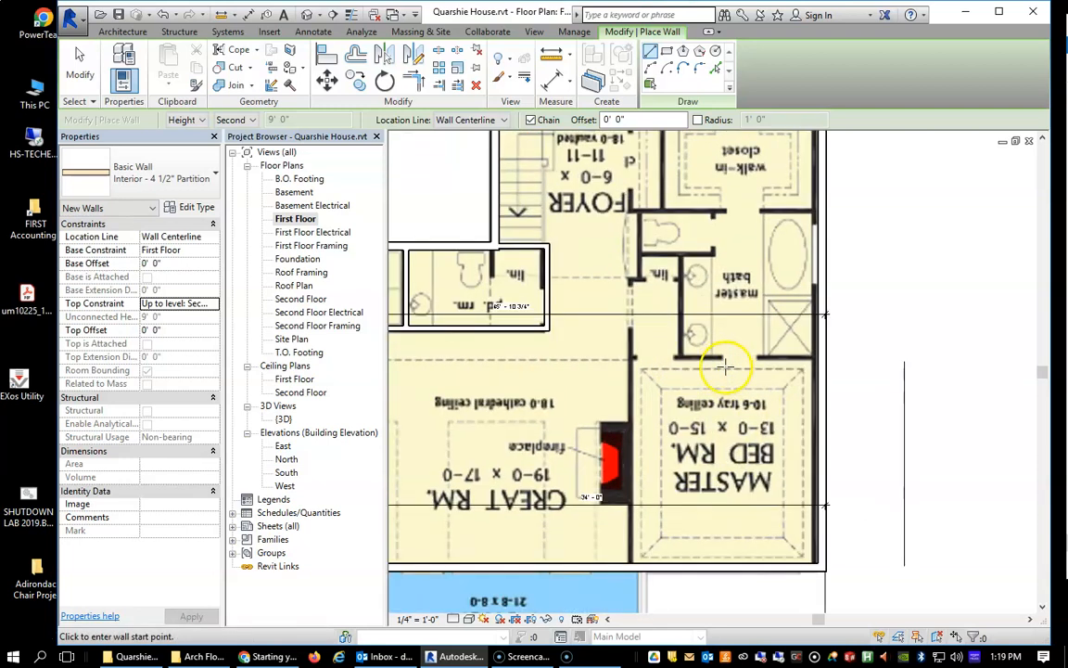
click(630, 285)
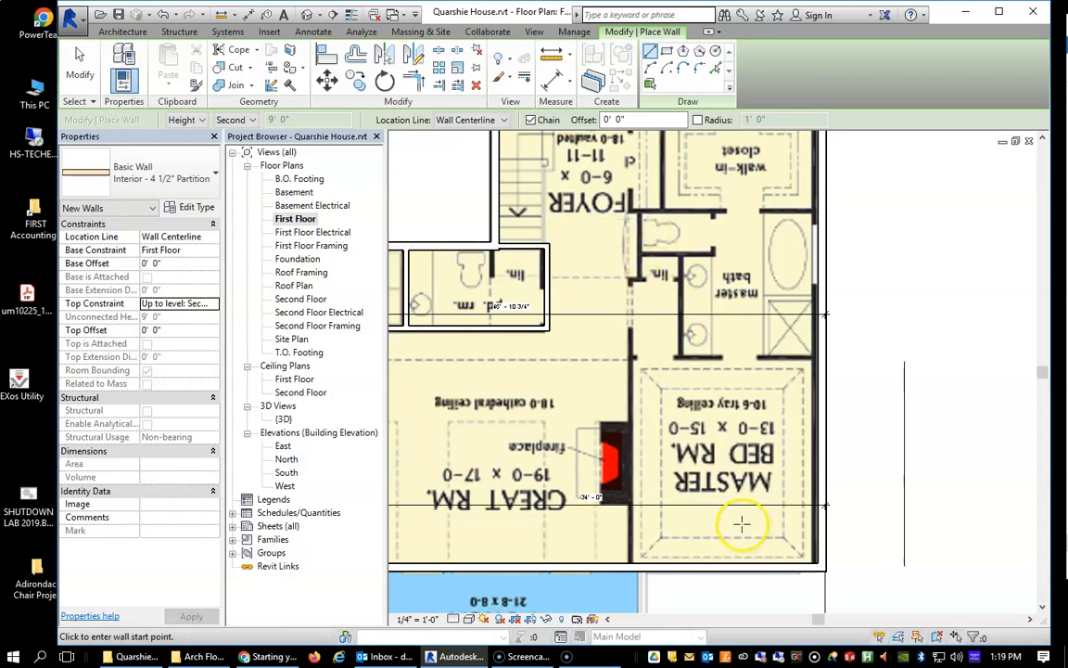
click(630, 565)
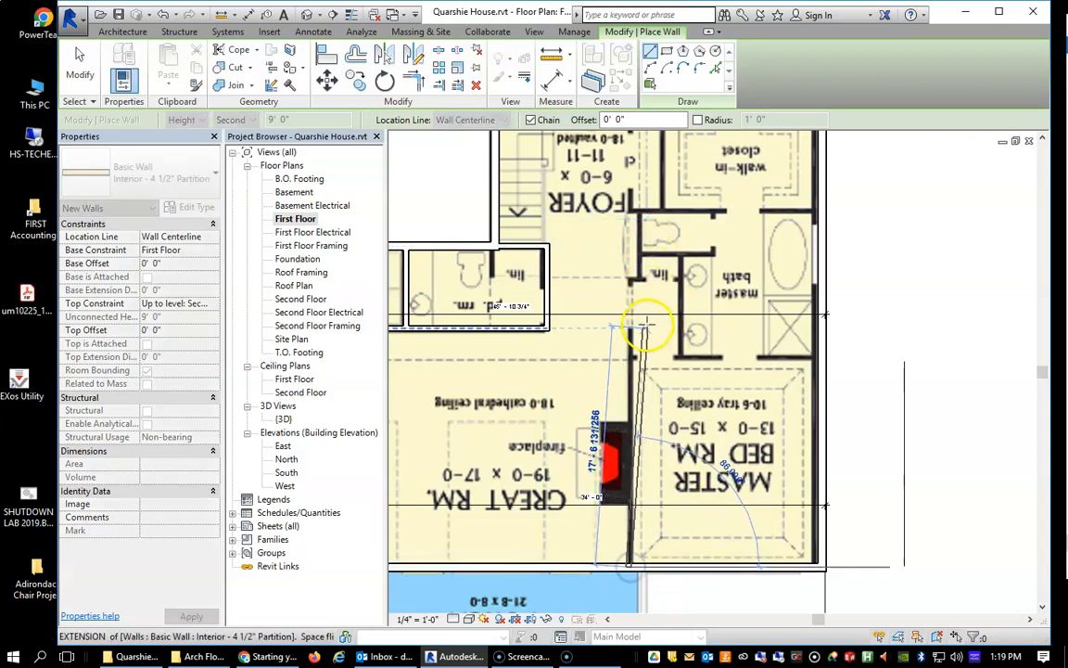
click(630, 279)
click(642, 280)
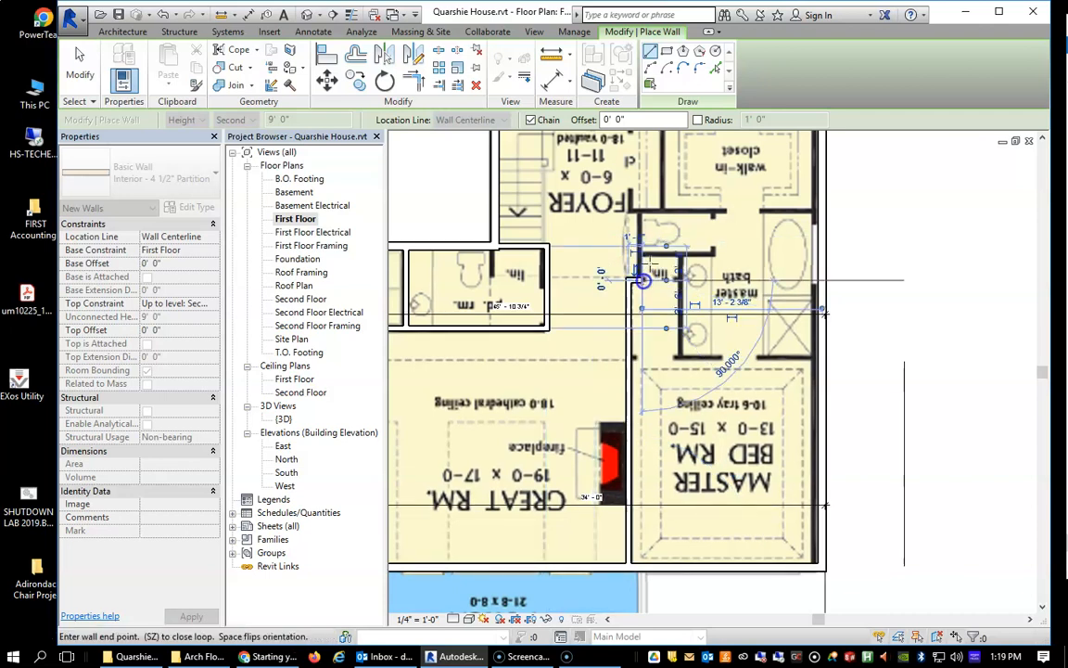
click(640, 213)
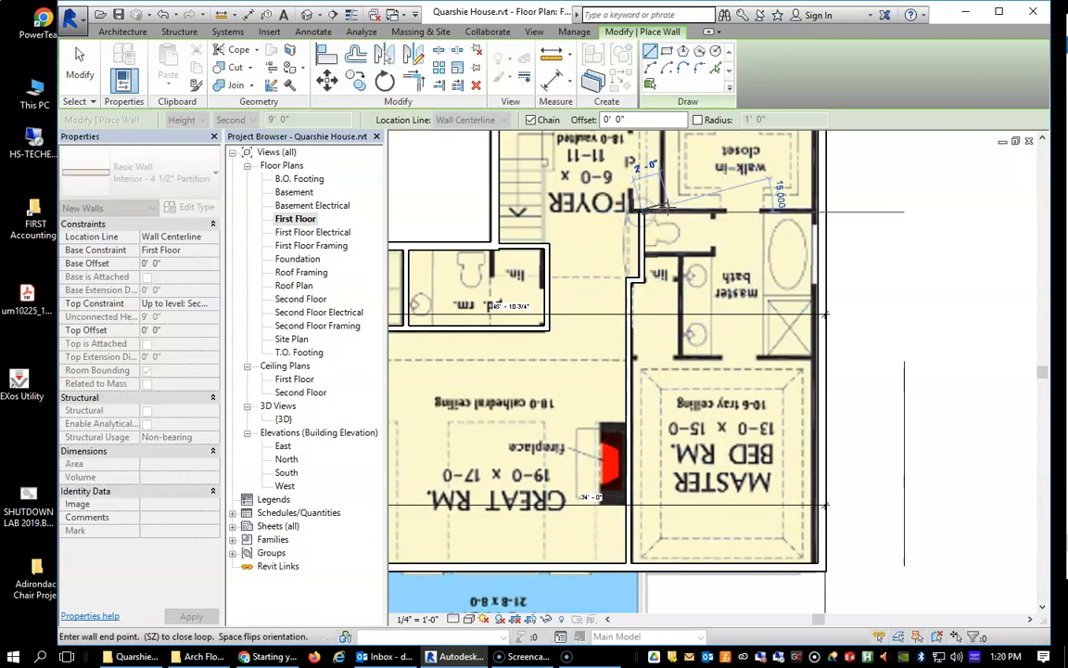
click(814, 214)
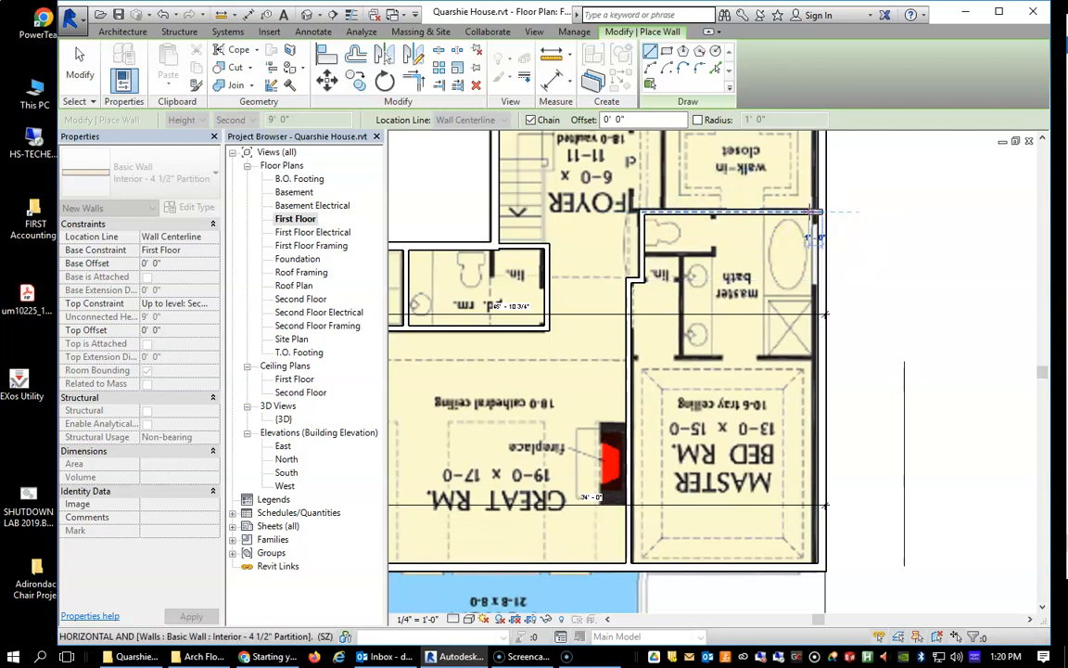
key(Escape)
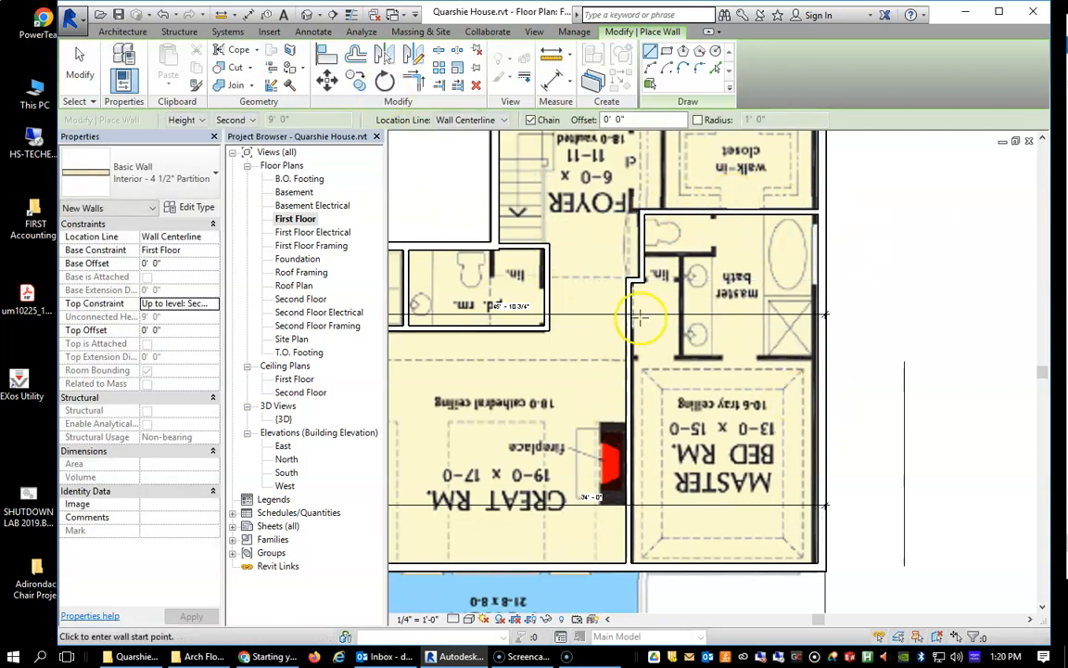
Draw the L-shaped partition around the master bath linen closet, about 7' 6" along the vanities, and the full-width wall between master bath and bedroom.
scroll(742, 377, up, 2)
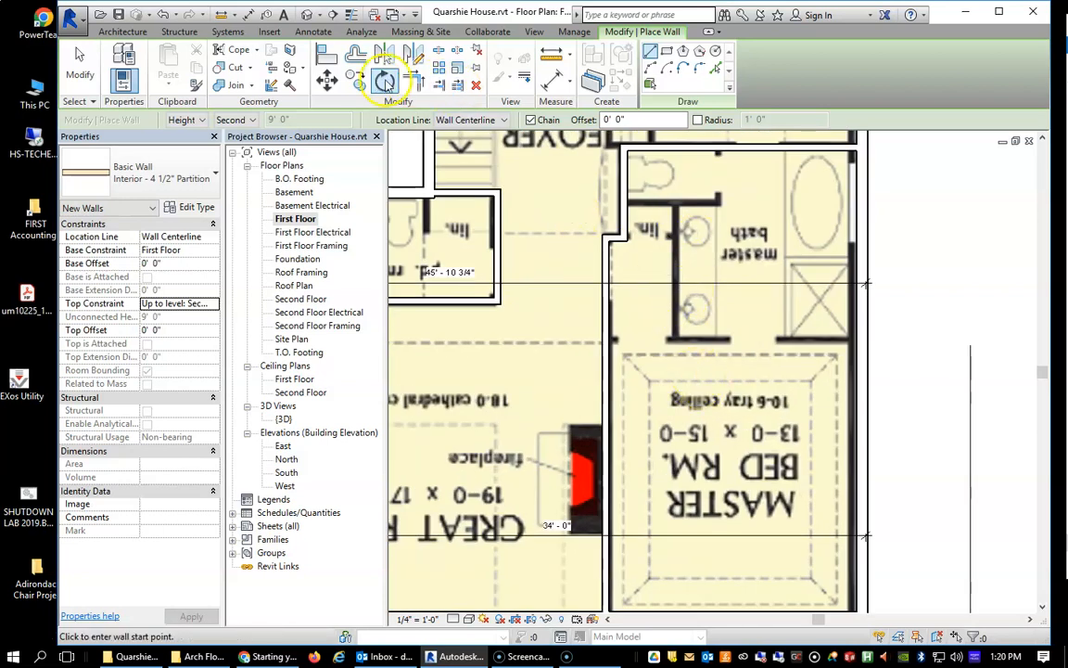
click(624, 199)
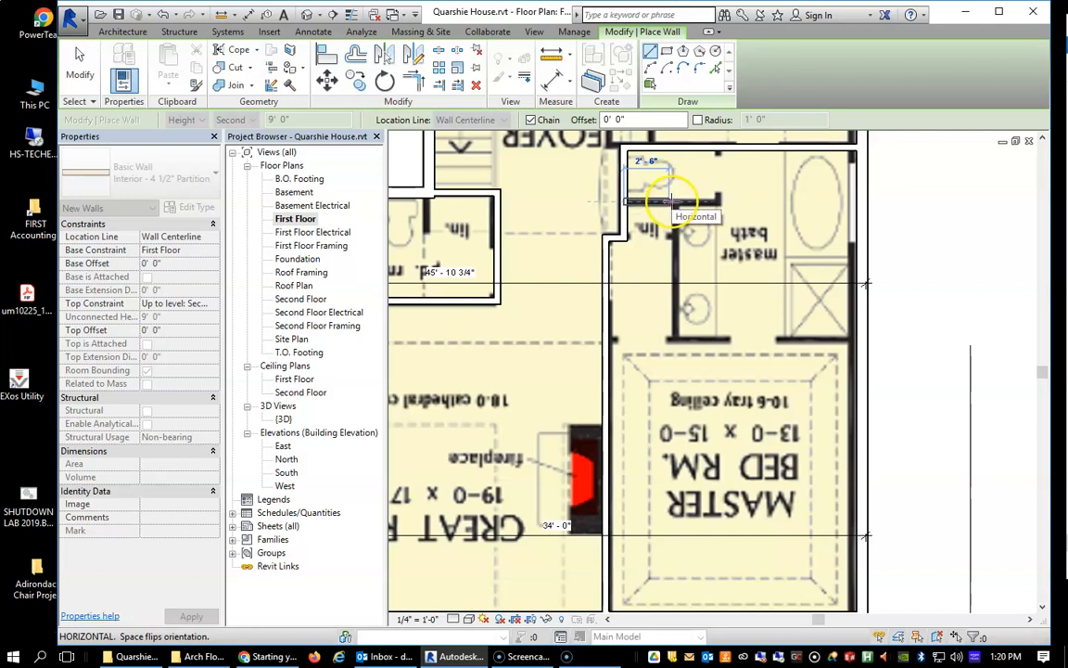
click(677, 200)
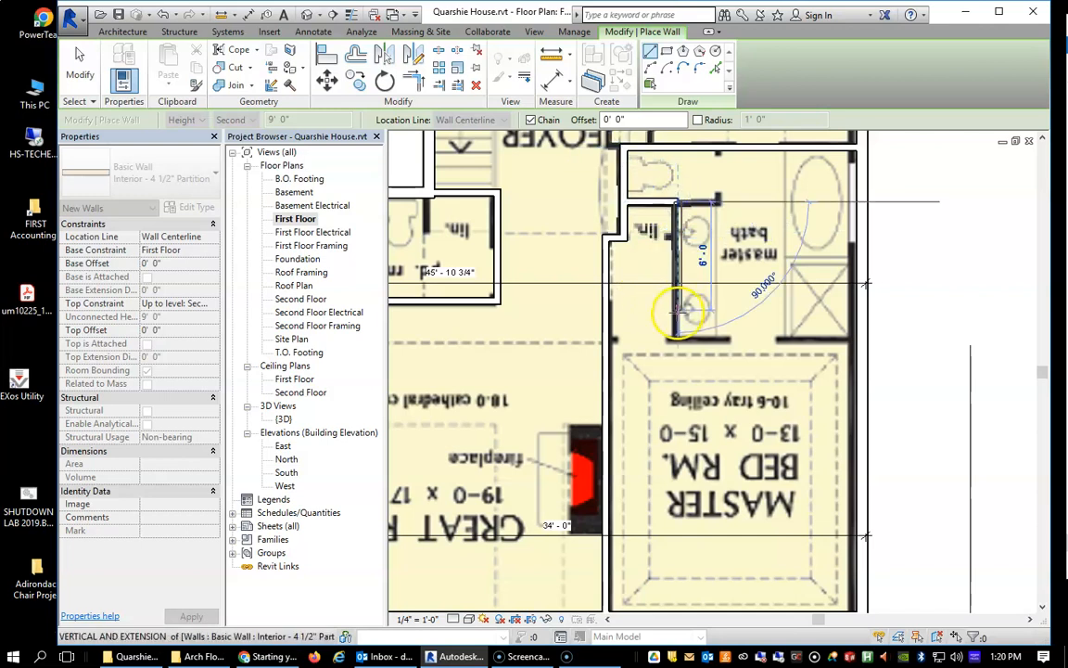
click(678, 337)
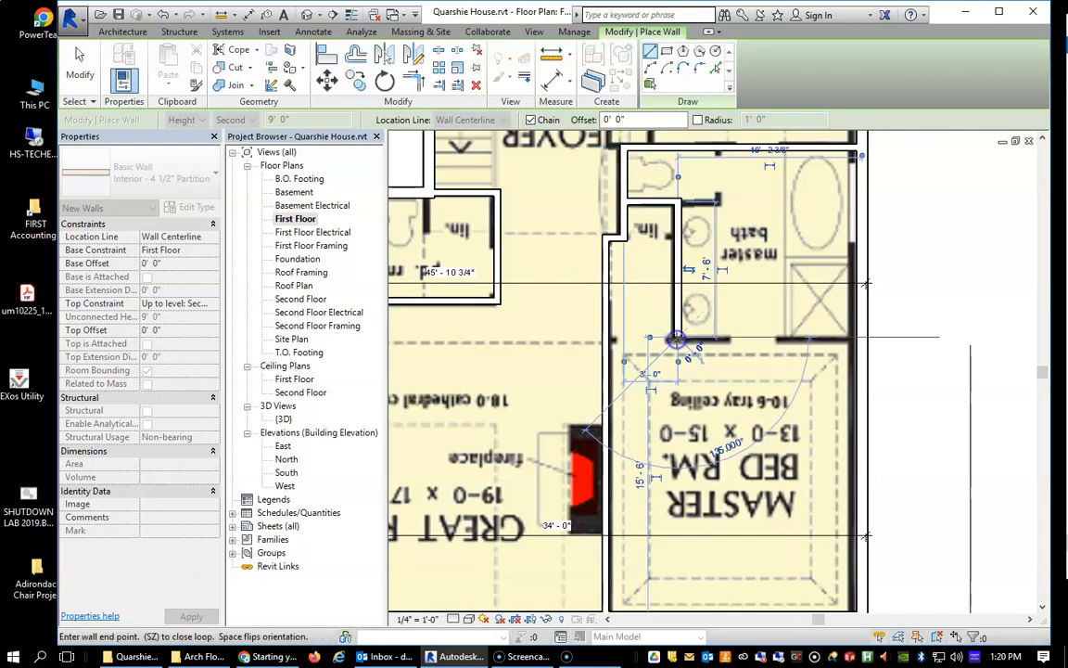
key(Escape)
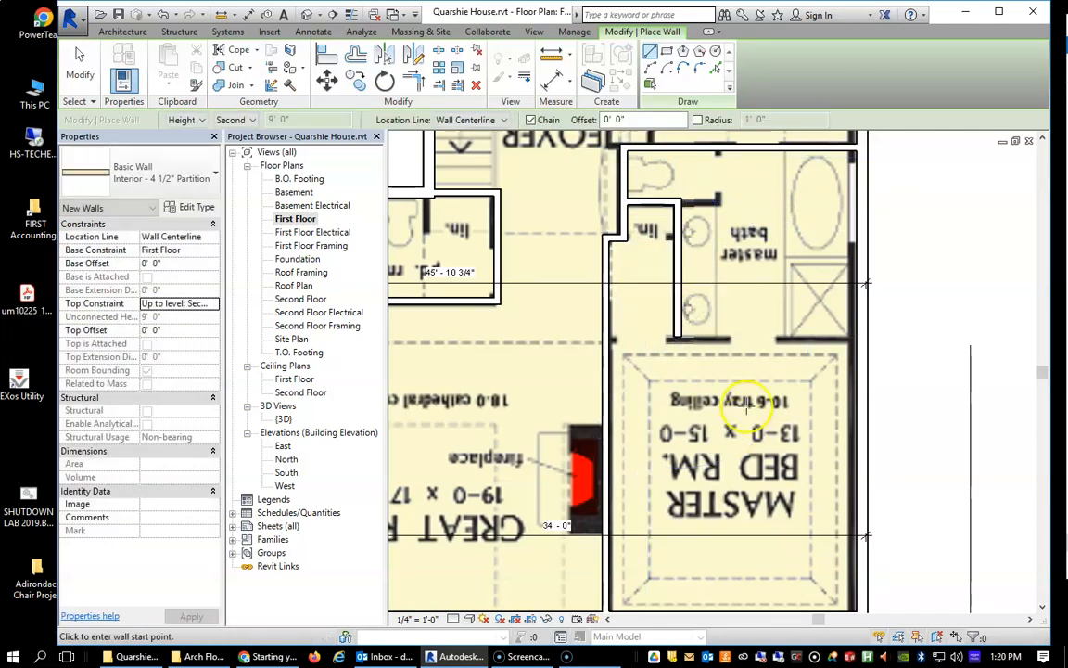
click(609, 339)
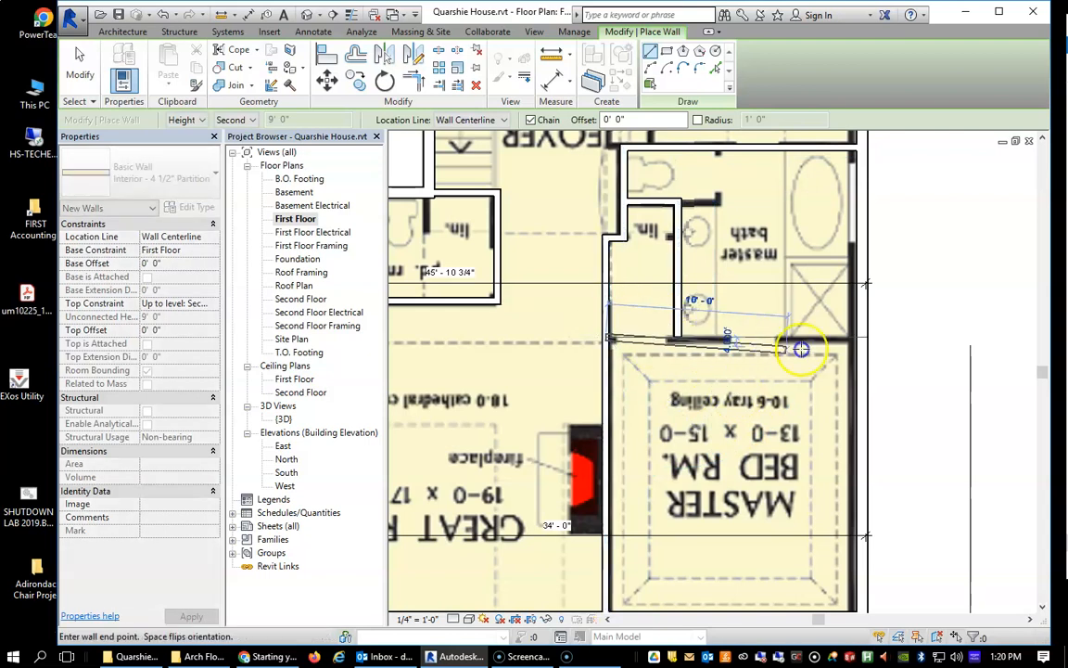
click(861, 338)
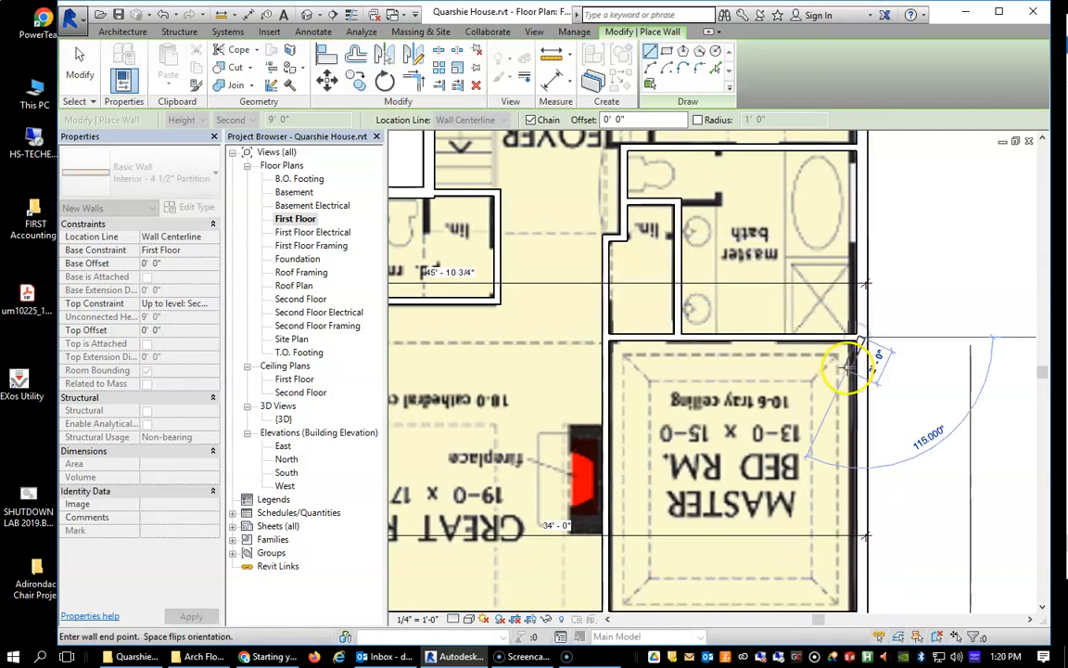
End the wall chain and inspect the new interior partitions in the 3D view from the top-right-back corner.
key(Escape)
scroll(702, 369, down, 5)
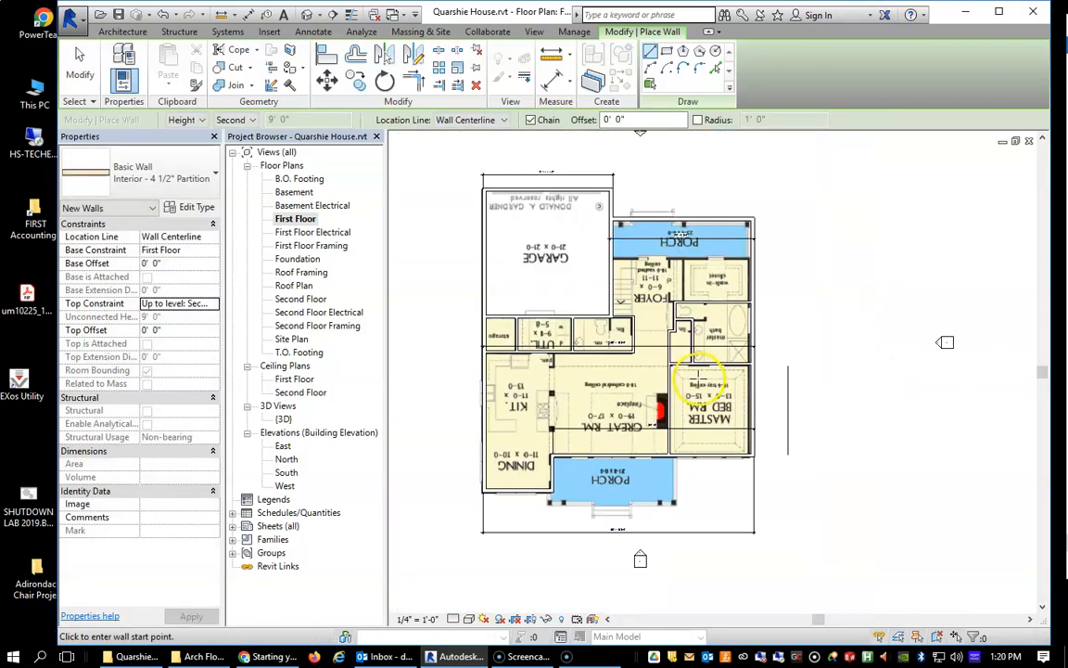
click(536, 31)
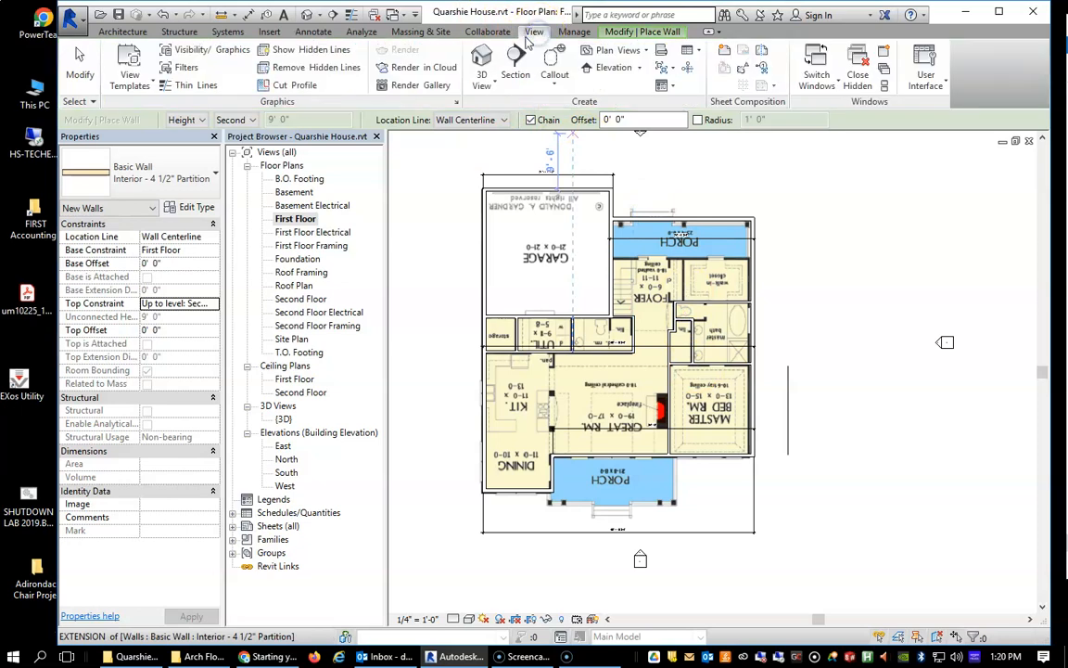
click(482, 65)
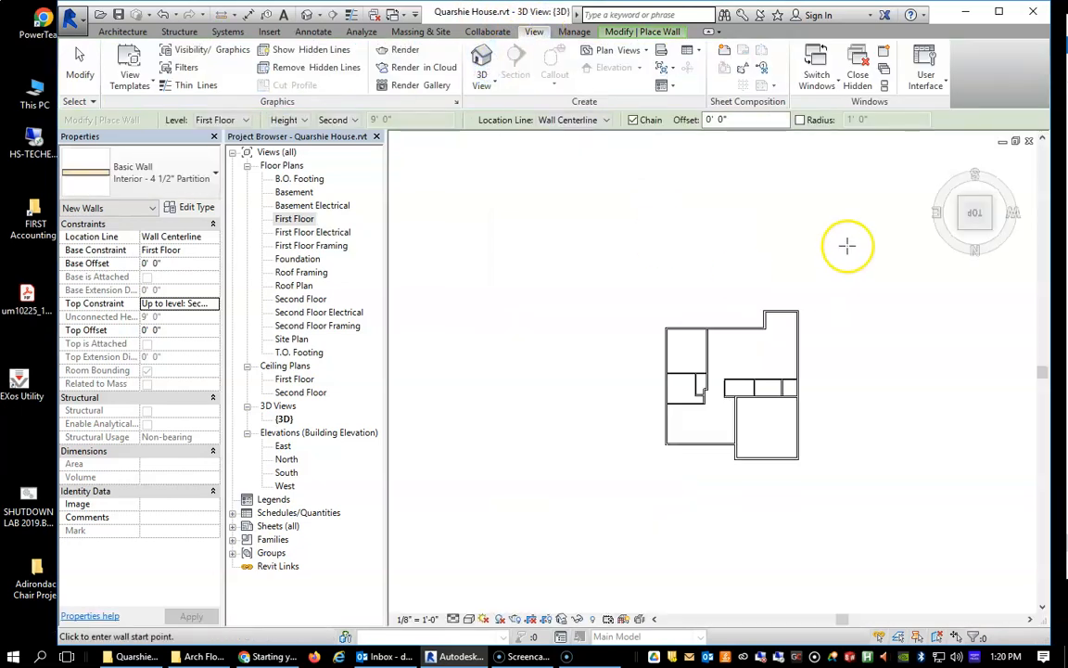
click(961, 232)
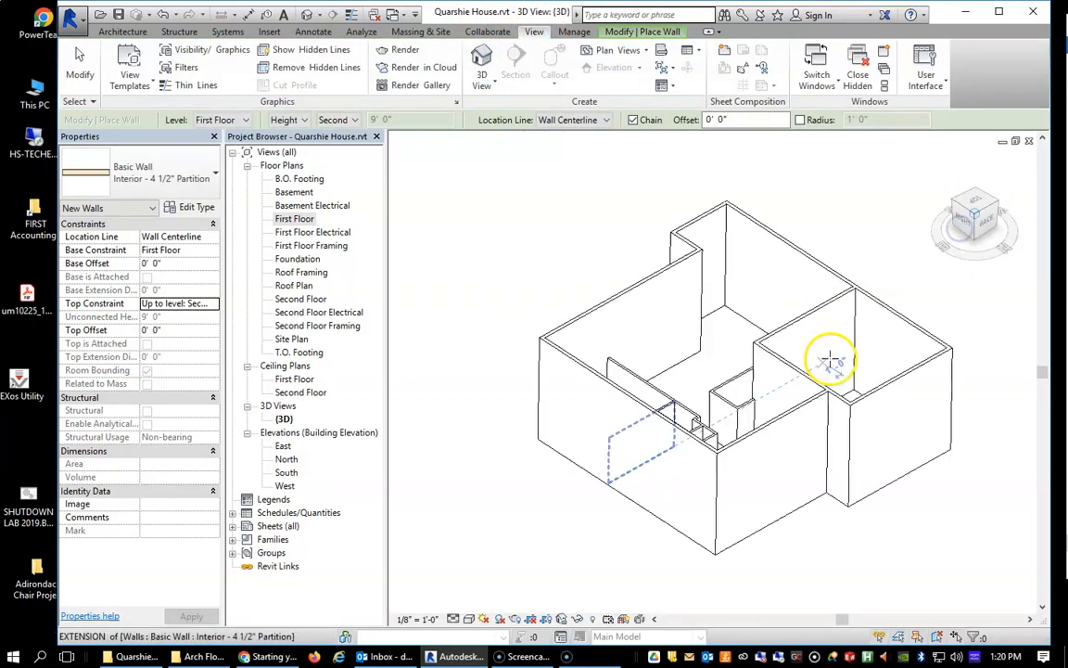
scroll(700, 417, up, 5)
scroll(703, 391, up, 1)
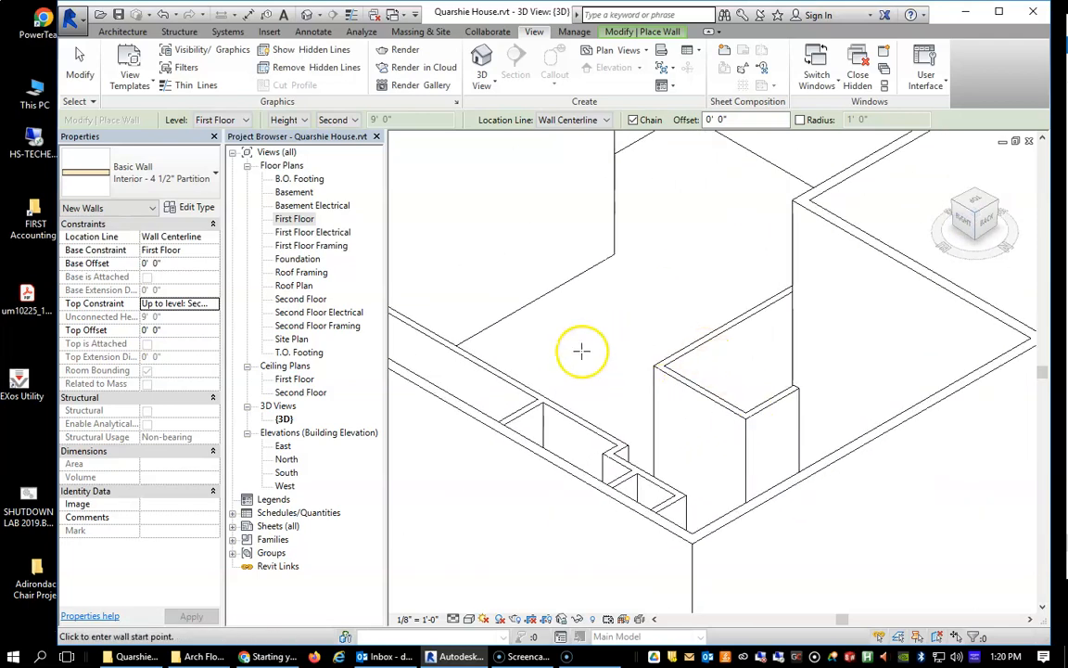
scroll(803, 353, down, 5)
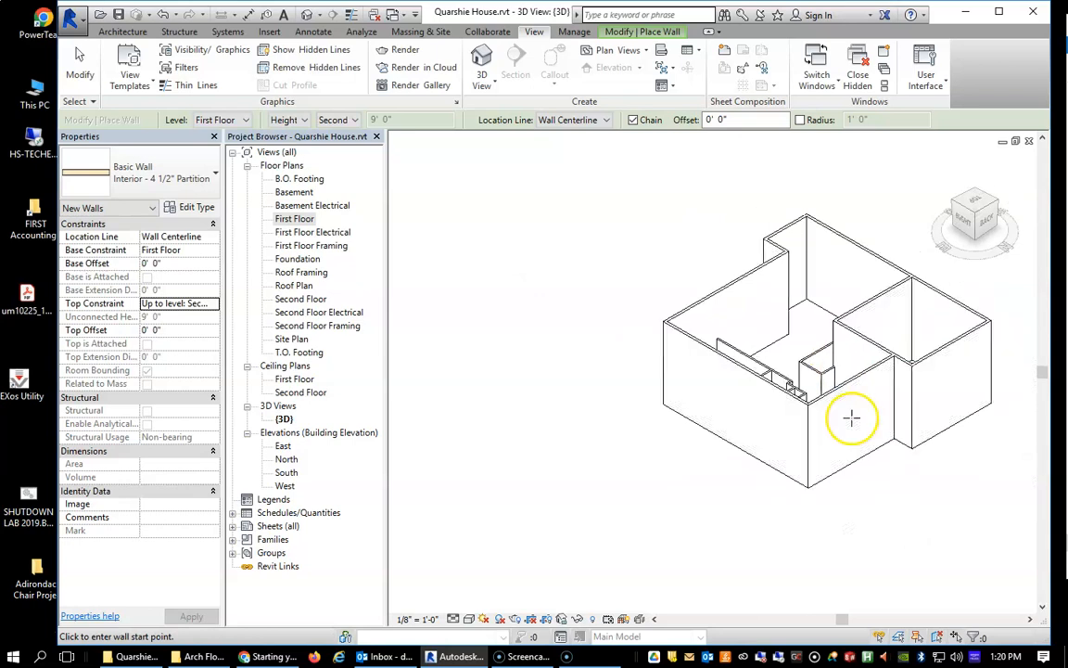
scroll(825, 388, up, 1)
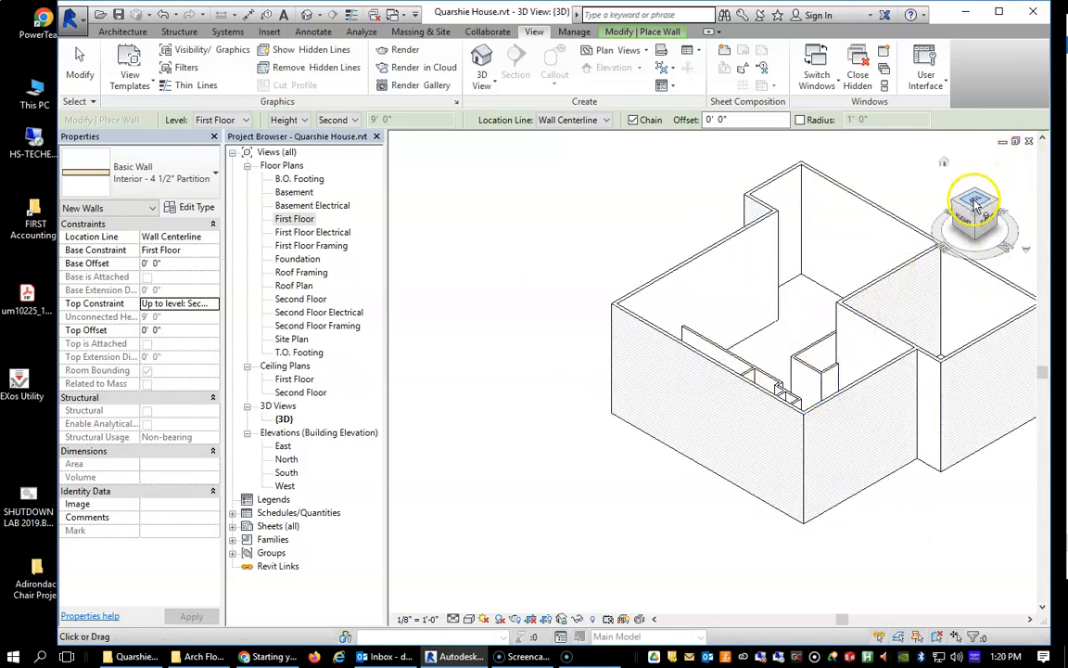
Return to the First Floor plan and place a Single-Flush 32" x 84" door in the powder room's end wall beside the linen closet.
double_click(295, 219)
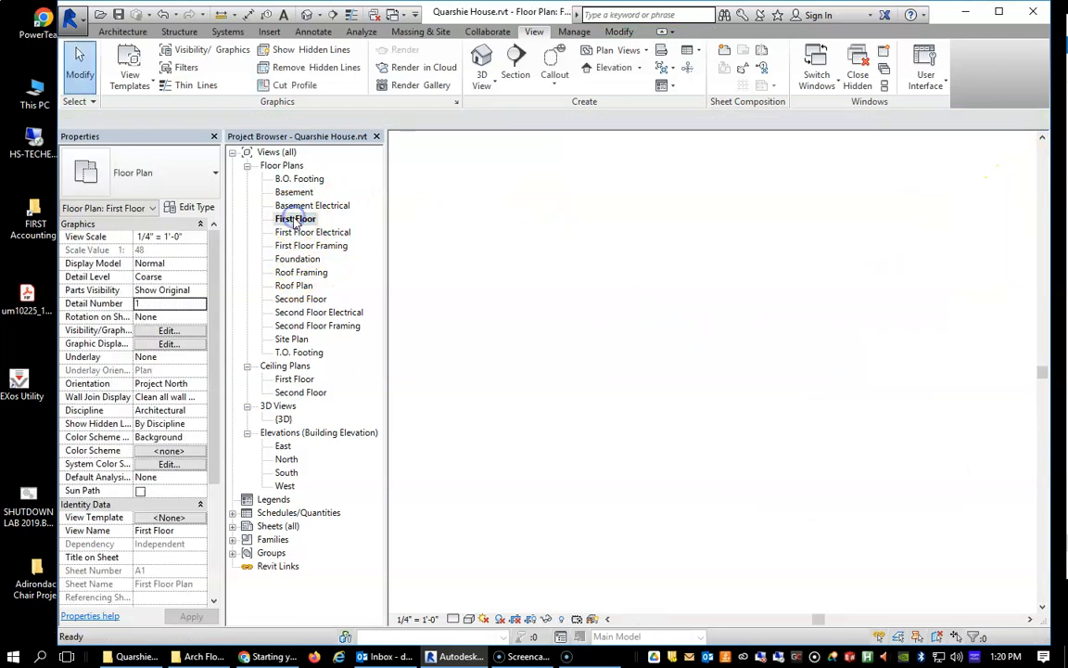
scroll(620, 380, up, 5)
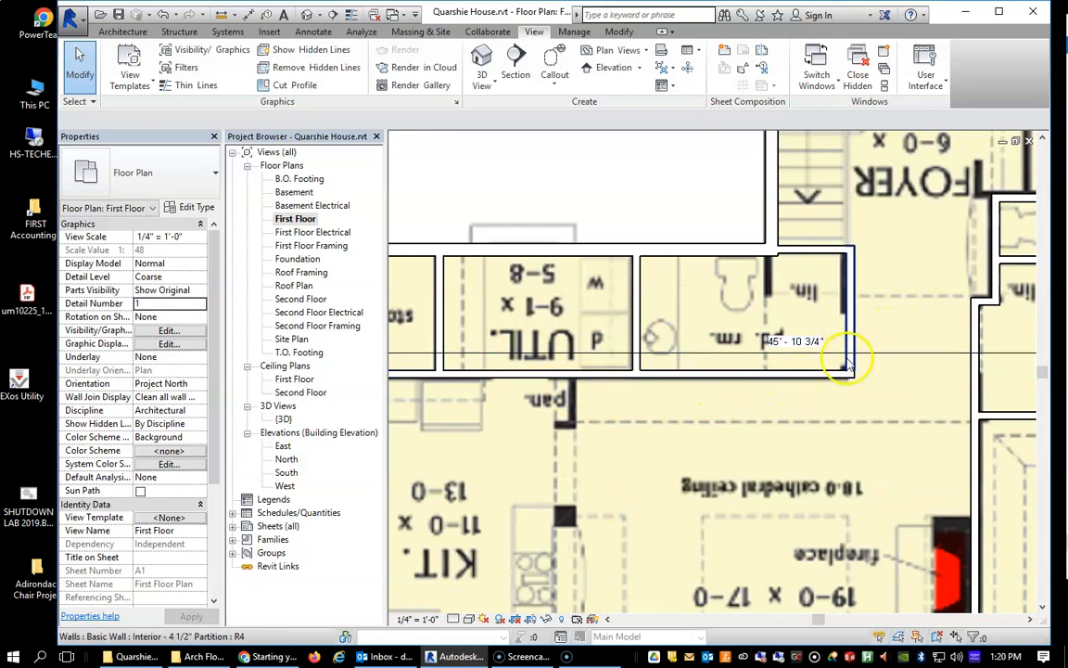
click(120, 33)
click(149, 63)
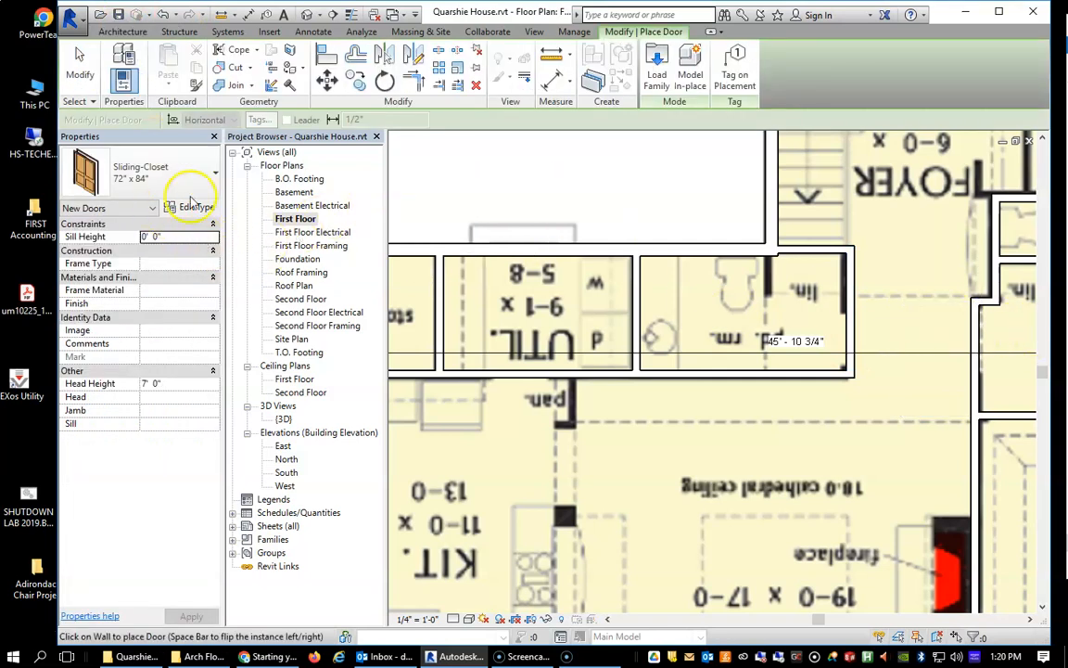
click(213, 172)
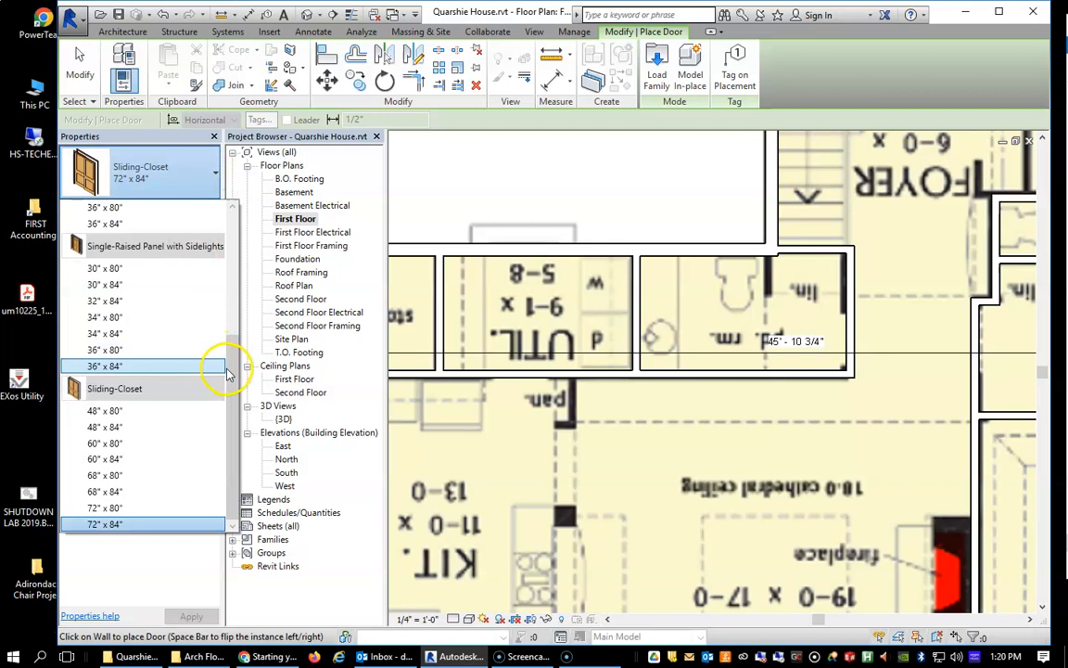
scroll(229, 371, up, 3)
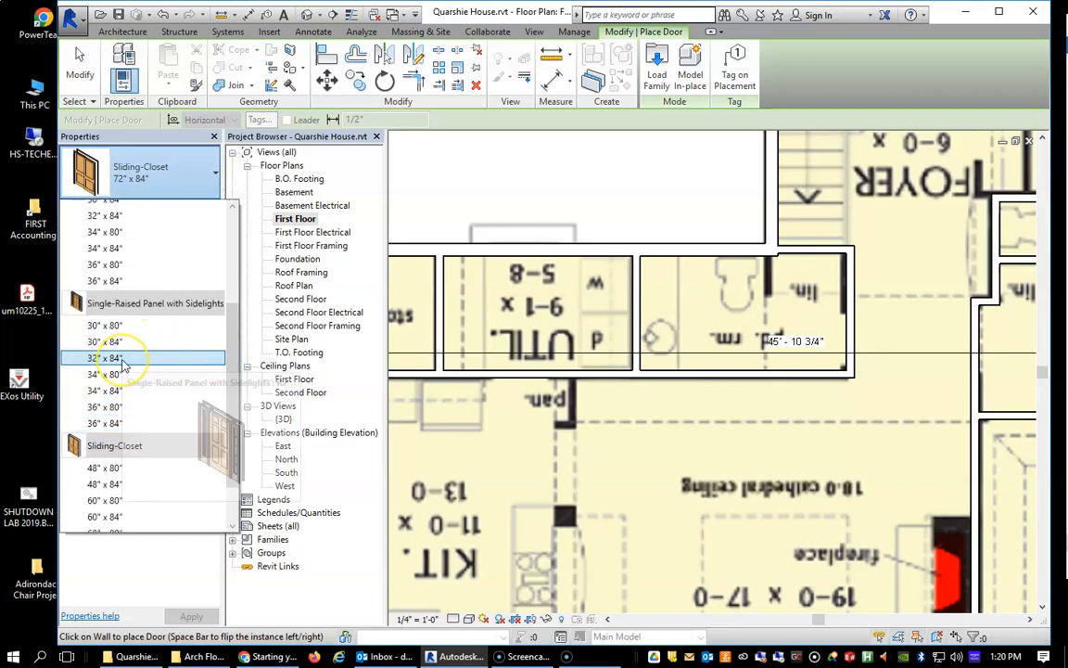
scroll(125, 364, up, 5)
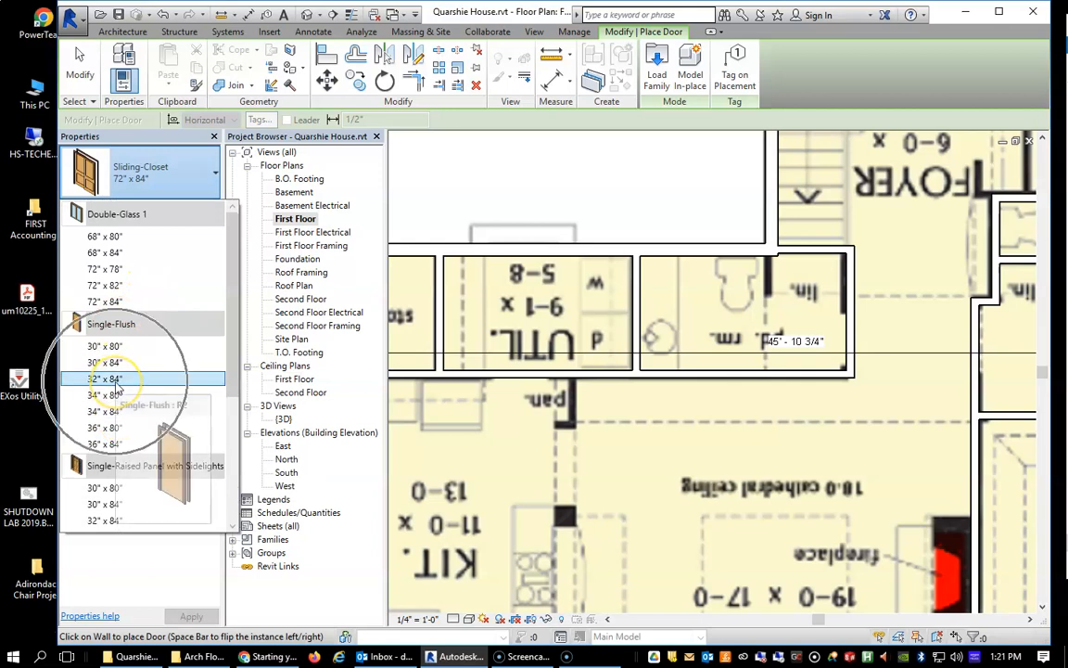
key(Escape)
key(Escape)
key(d)
key(r)
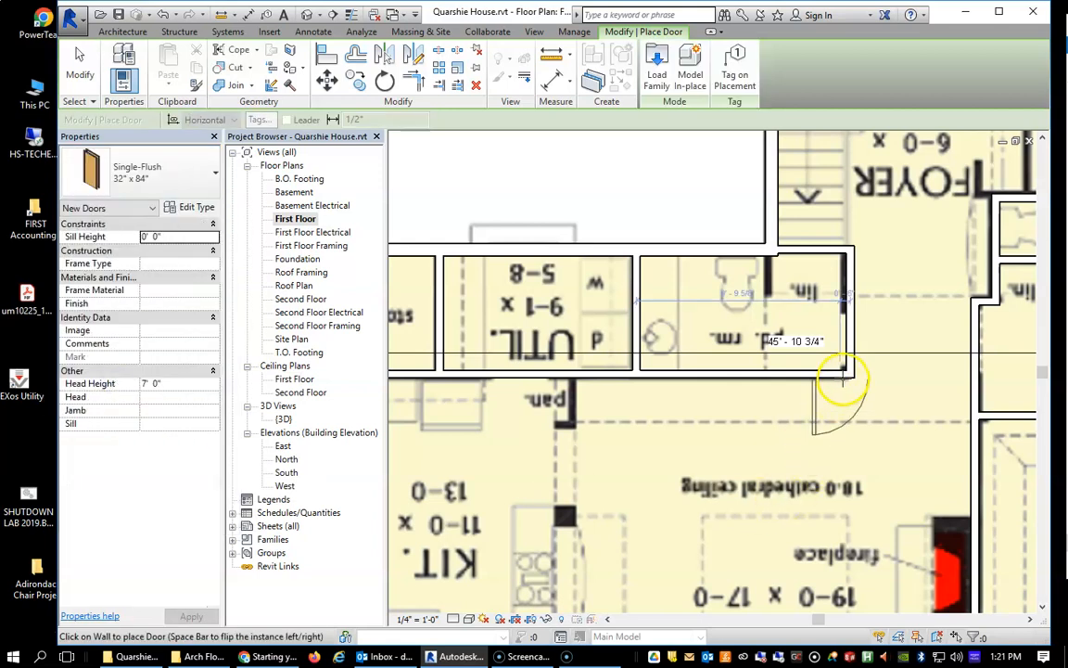
click(847, 336)
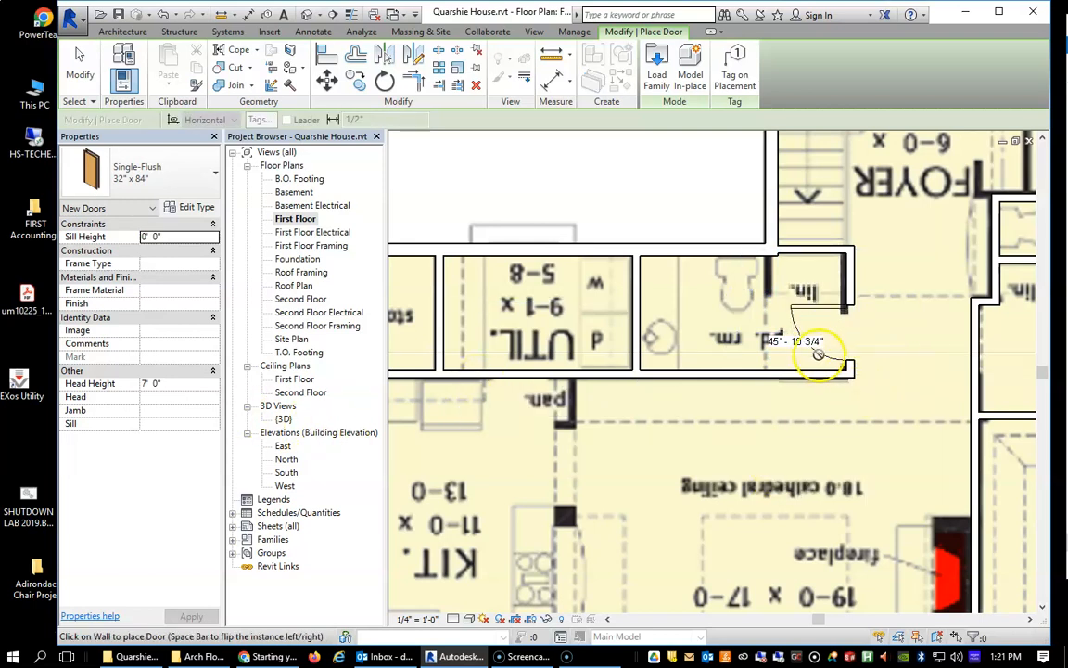
click(80, 63)
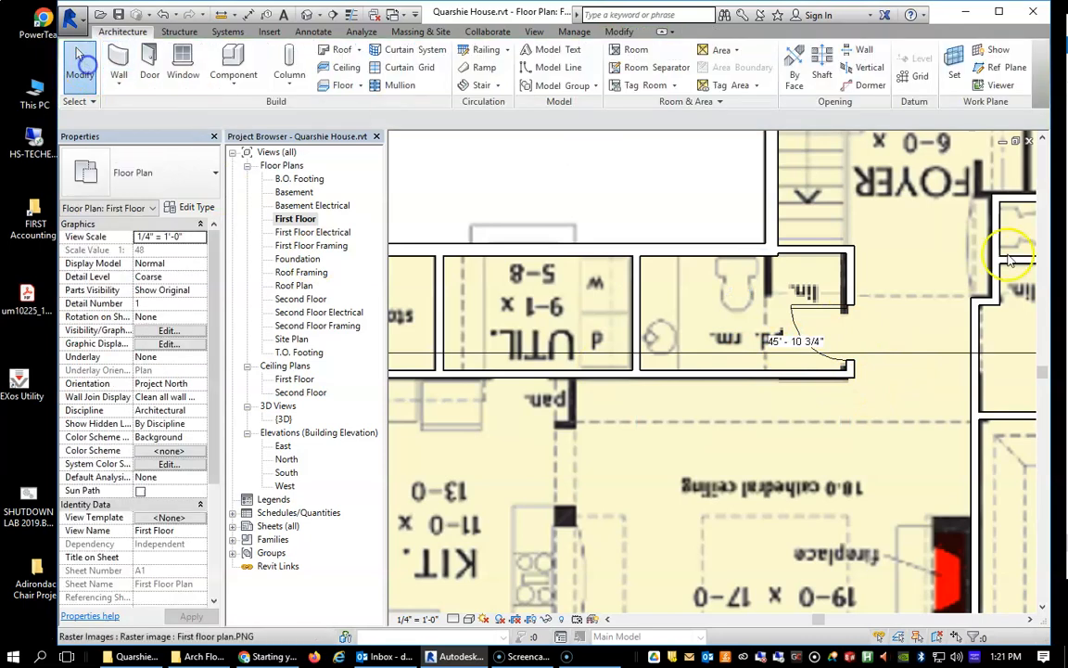
Flip the powder room door so it swings into the room and hinges at the jamb nearest the great room.
click(807, 315)
scroll(816, 352, down, 3)
scroll(816, 343, up, 3)
scroll(811, 343, up, 2)
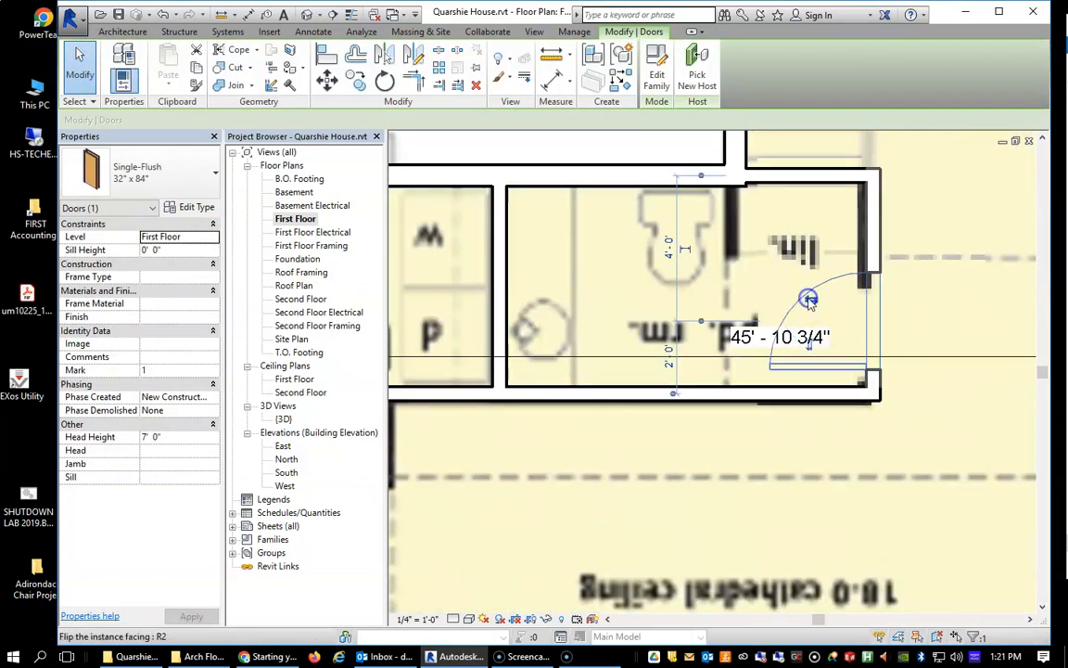
click(808, 345)
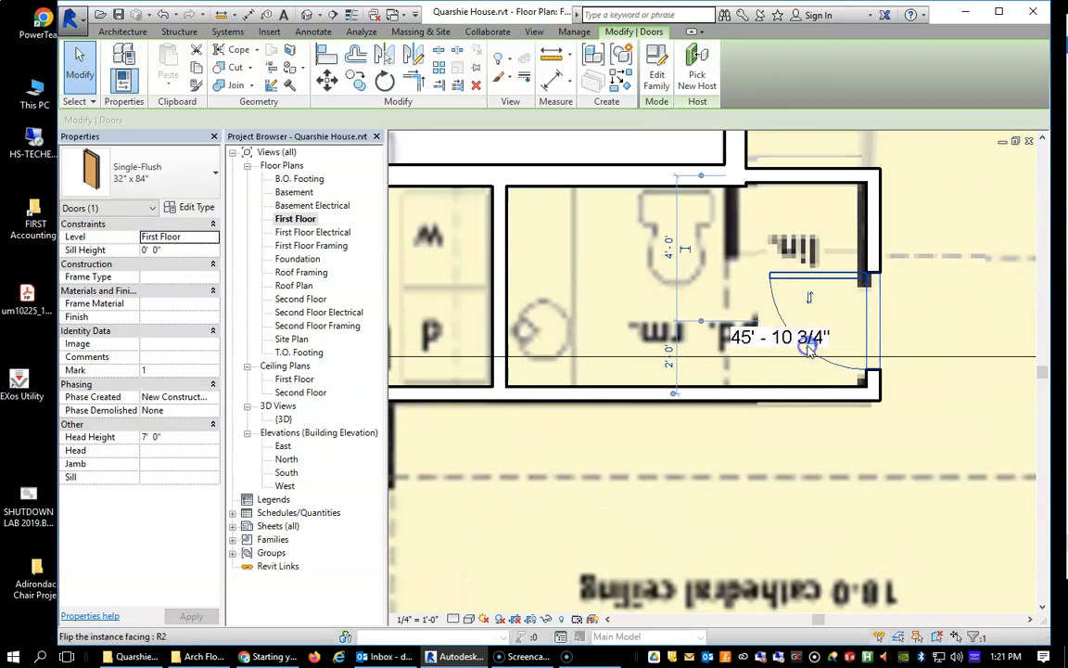
click(811, 299)
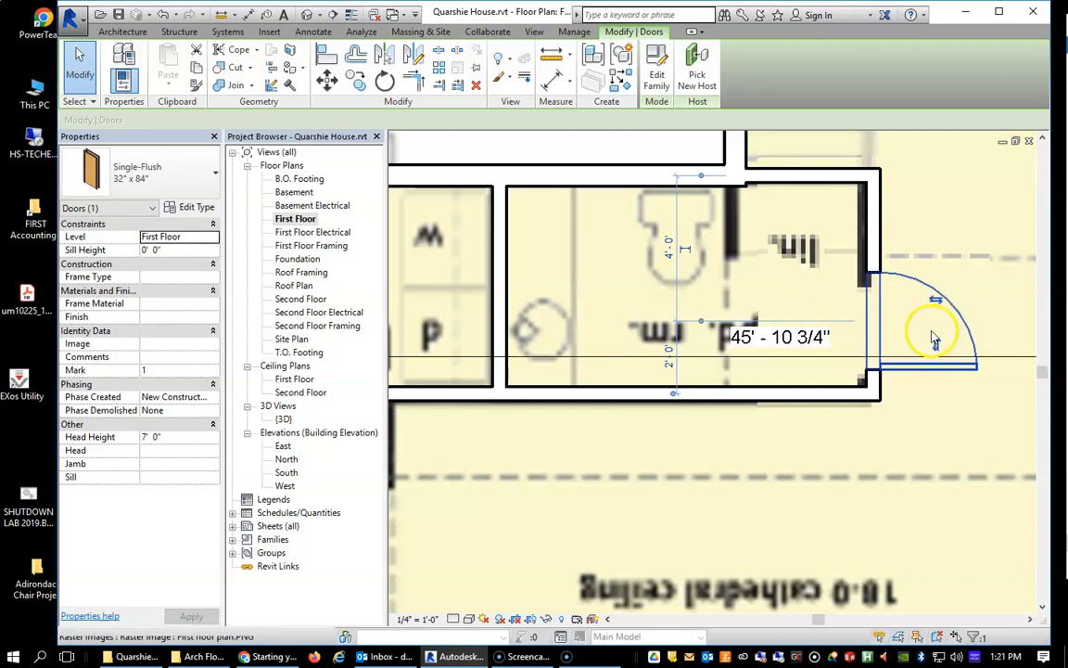
click(936, 302)
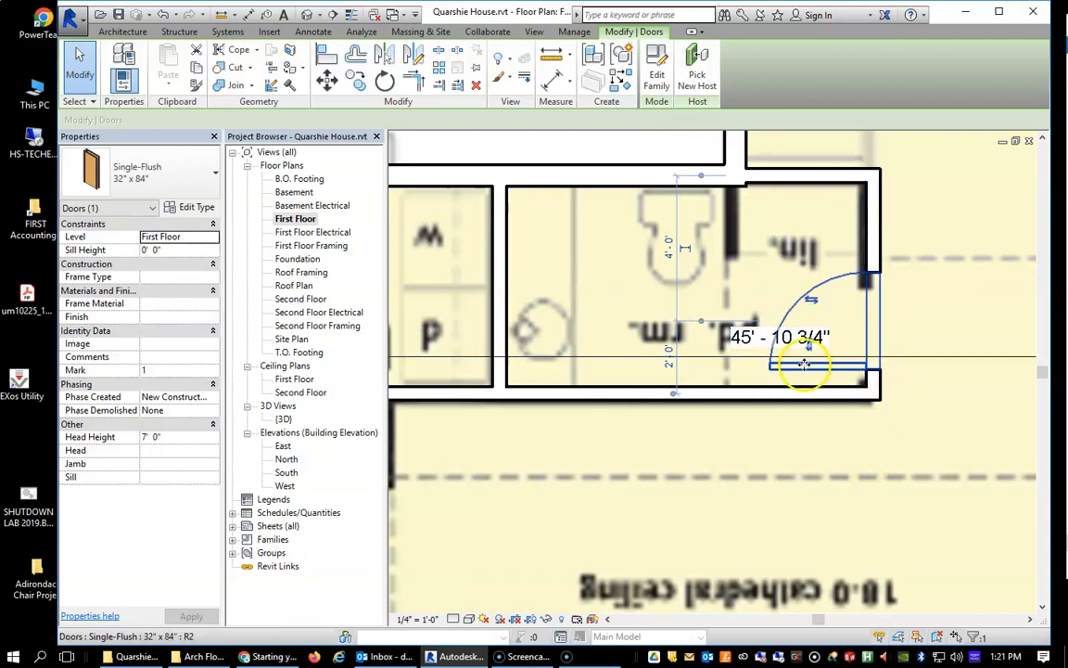
click(953, 308)
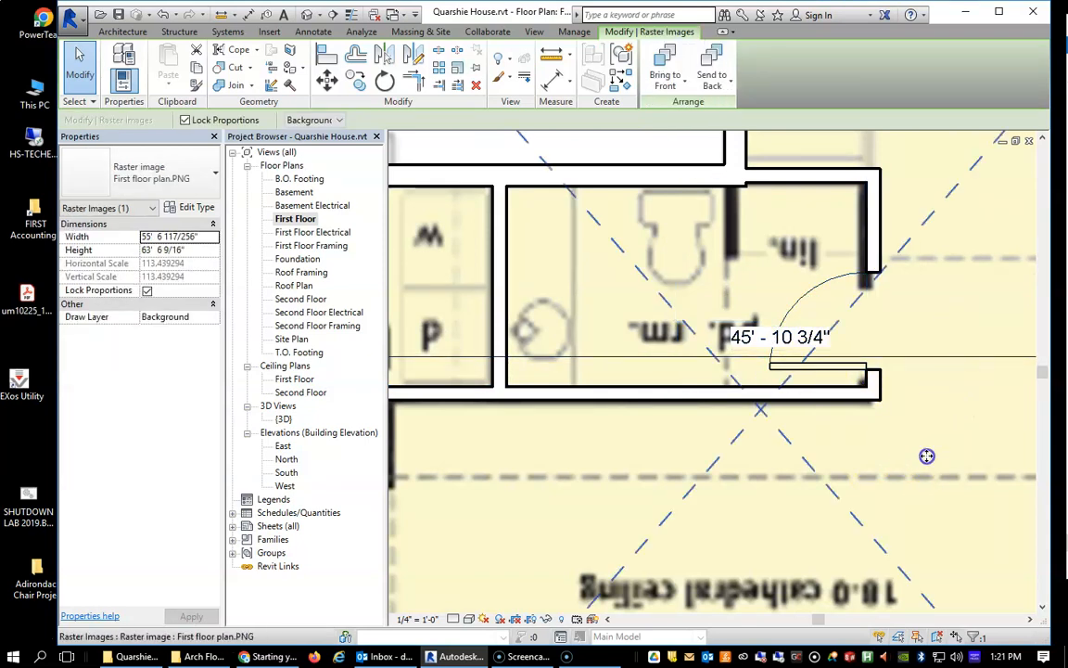
Cut a wall opening about 1' 7" wide in the partition between utility room and kitchen, about 5' 2" from the powder room partition.
scroll(894, 454, down, 5)
scroll(698, 473, up, 2)
scroll(697, 473, up, 3)
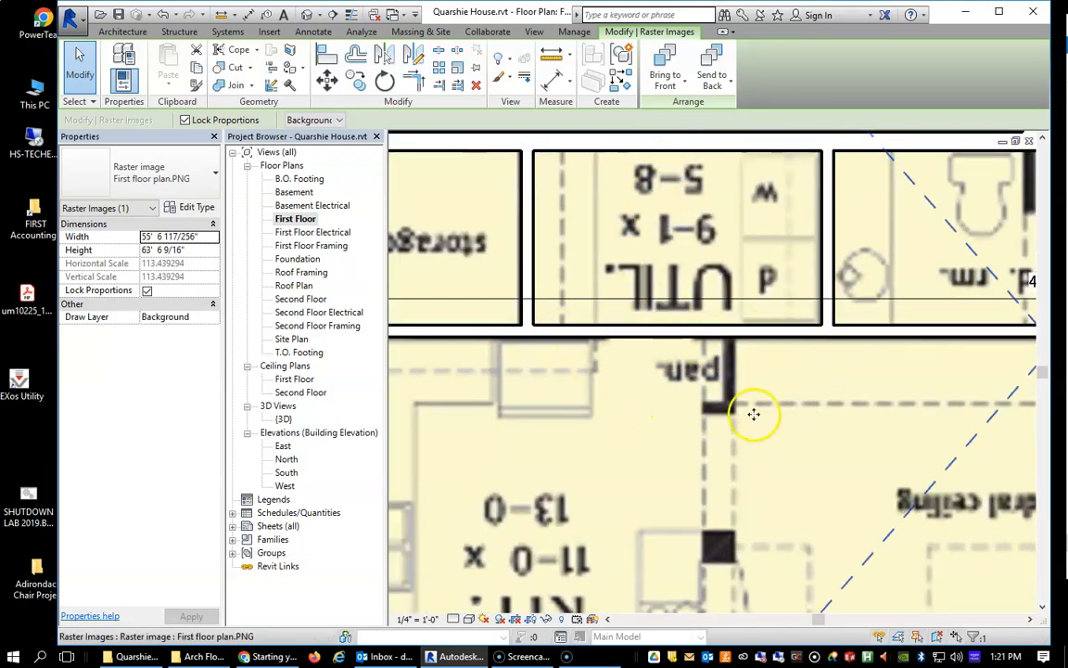
scroll(813, 493, down, 3)
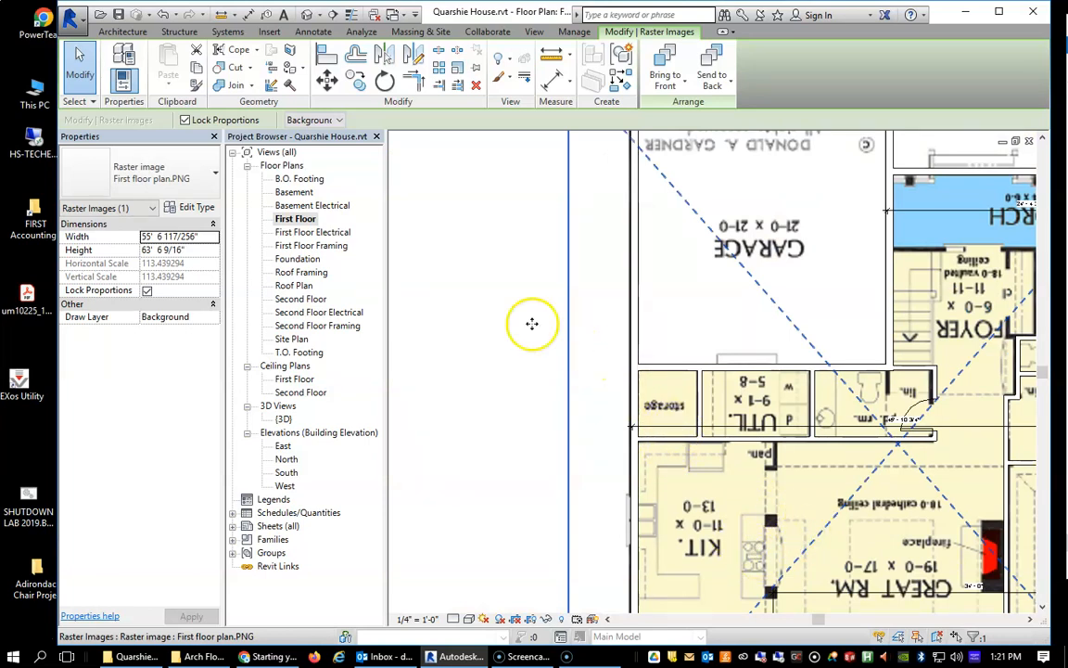
click(121, 33)
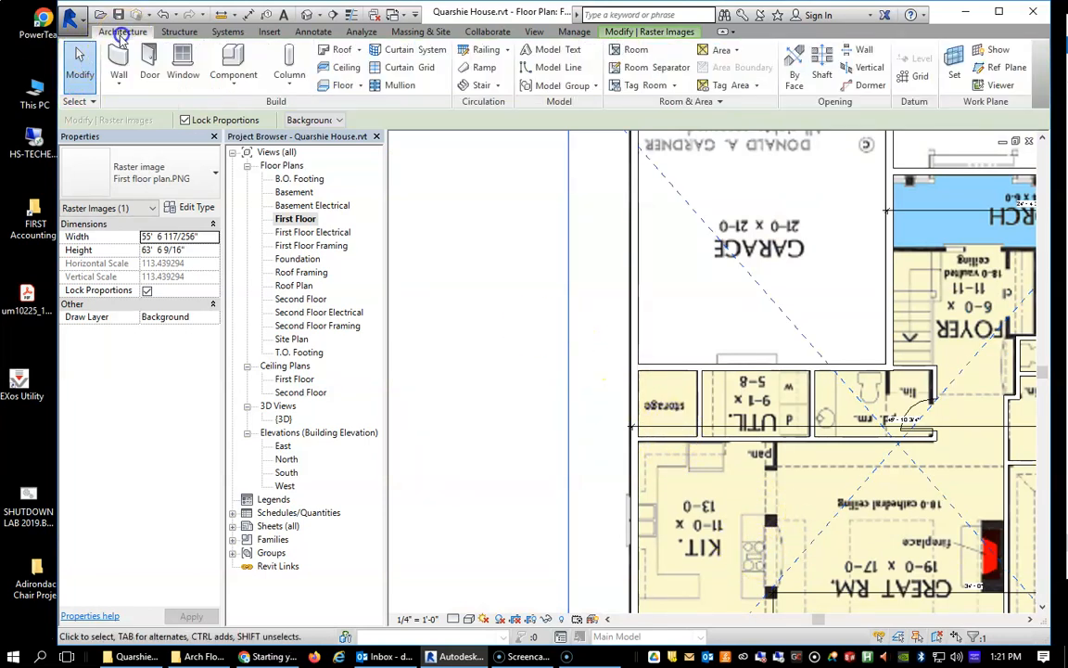
click(862, 53)
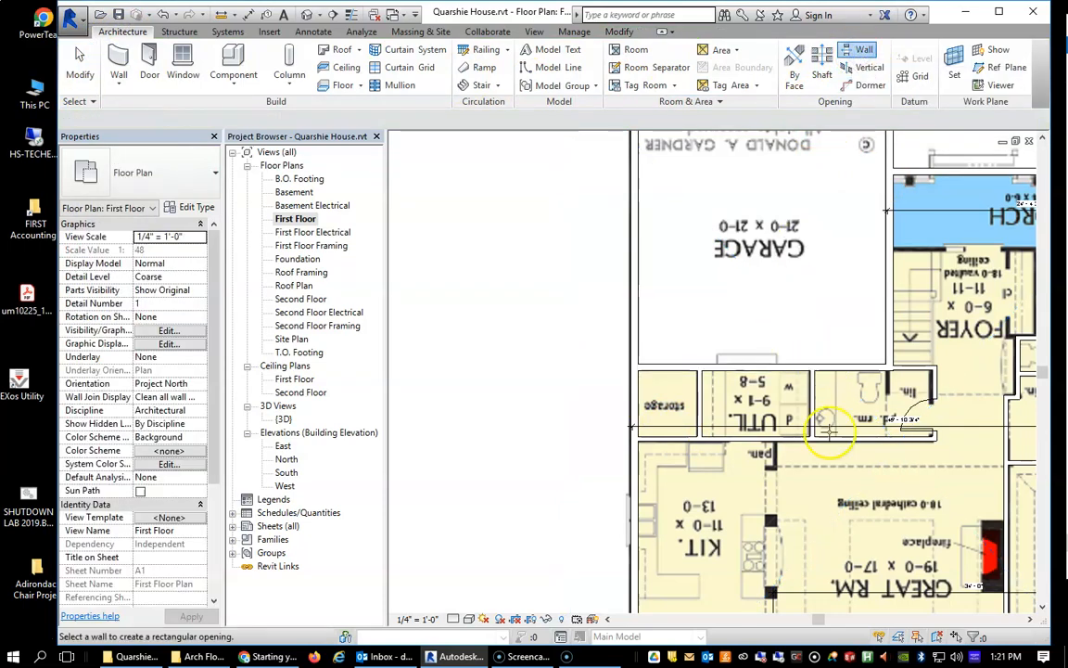
scroll(818, 453, down, 3)
scroll(785, 460, up, 4)
scroll(786, 461, up, 2)
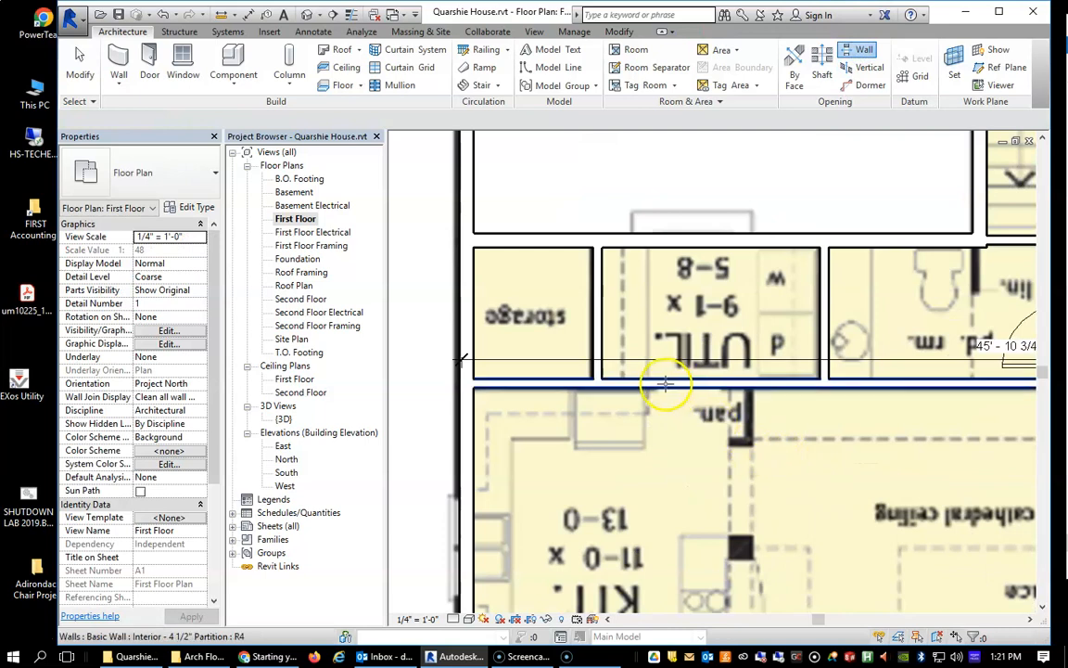
click(665, 383)
click(703, 387)
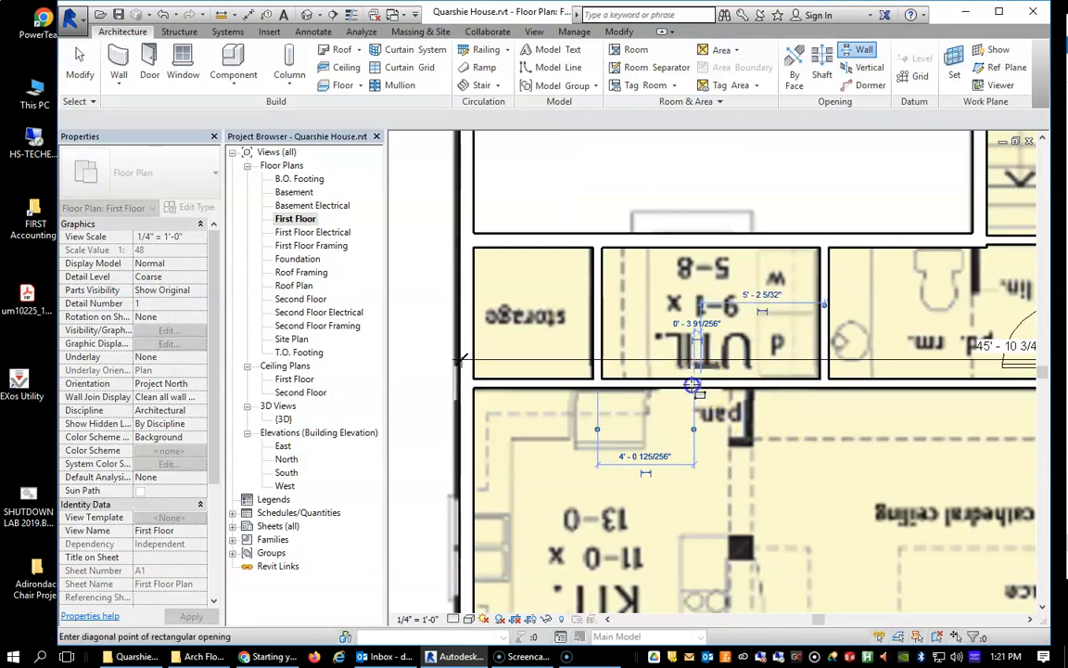
click(665, 386)
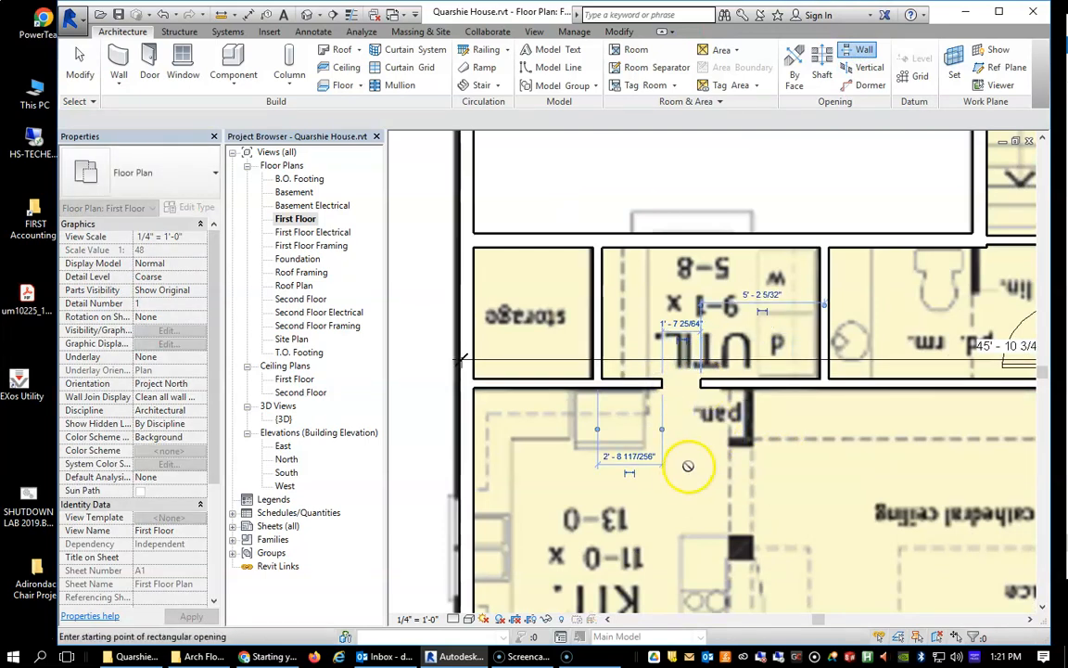
key(d)
key(r)
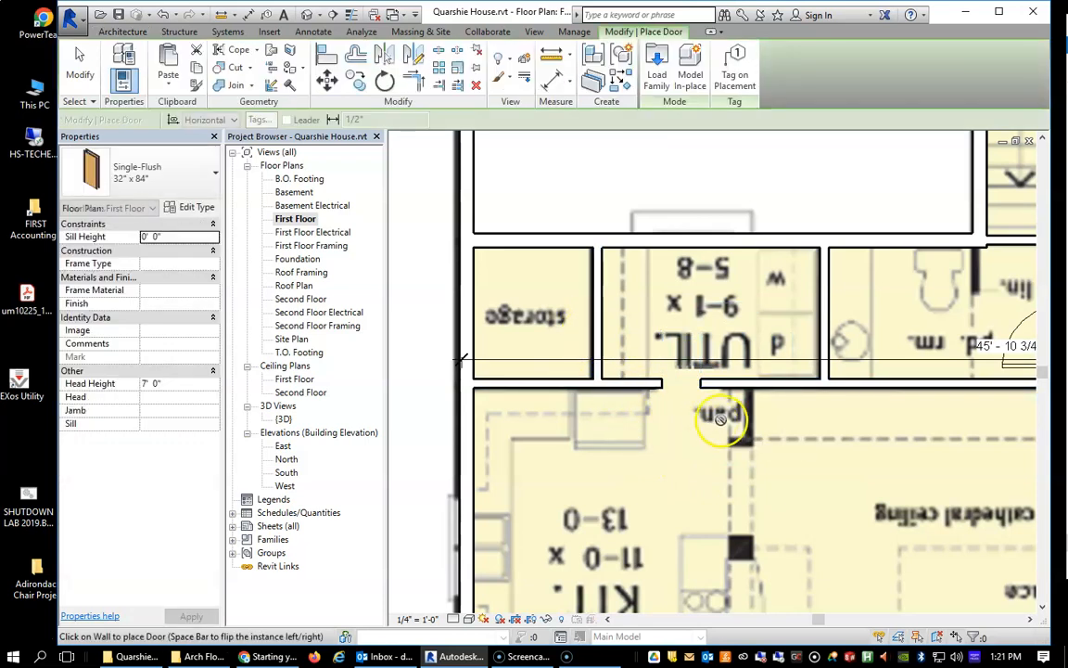
scroll(695, 424, up, 3)
scroll(695, 424, down, 3)
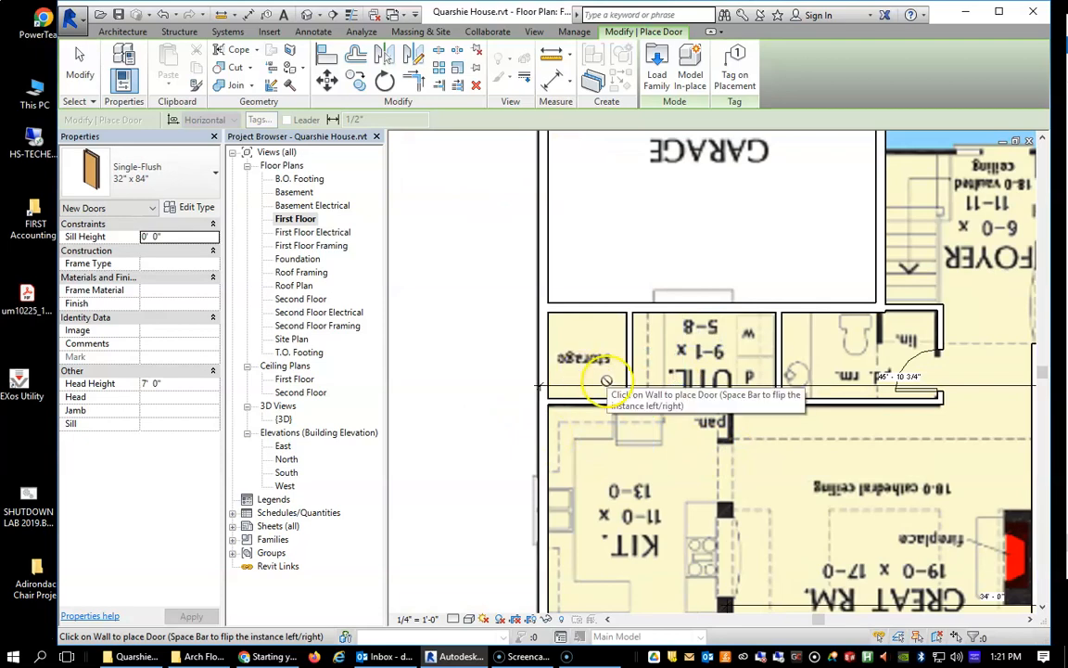
key(Escape)
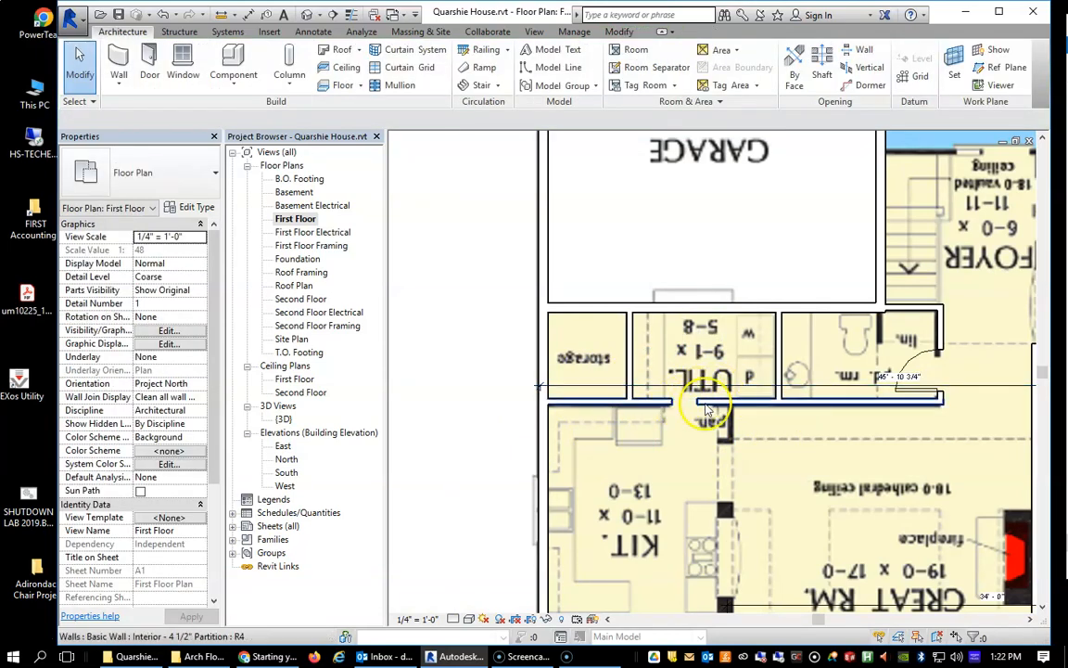
Inspect the powder room door and the utility room wall opening in the 3D view from the top-front-right corner.
scroll(858, 403, down, 3)
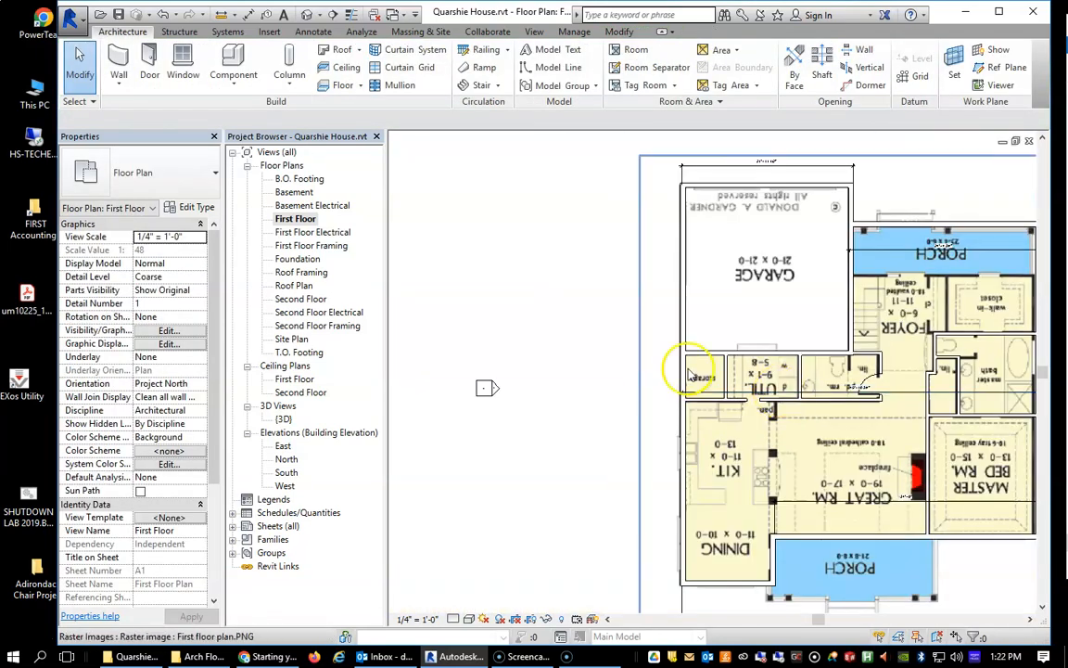
click(536, 32)
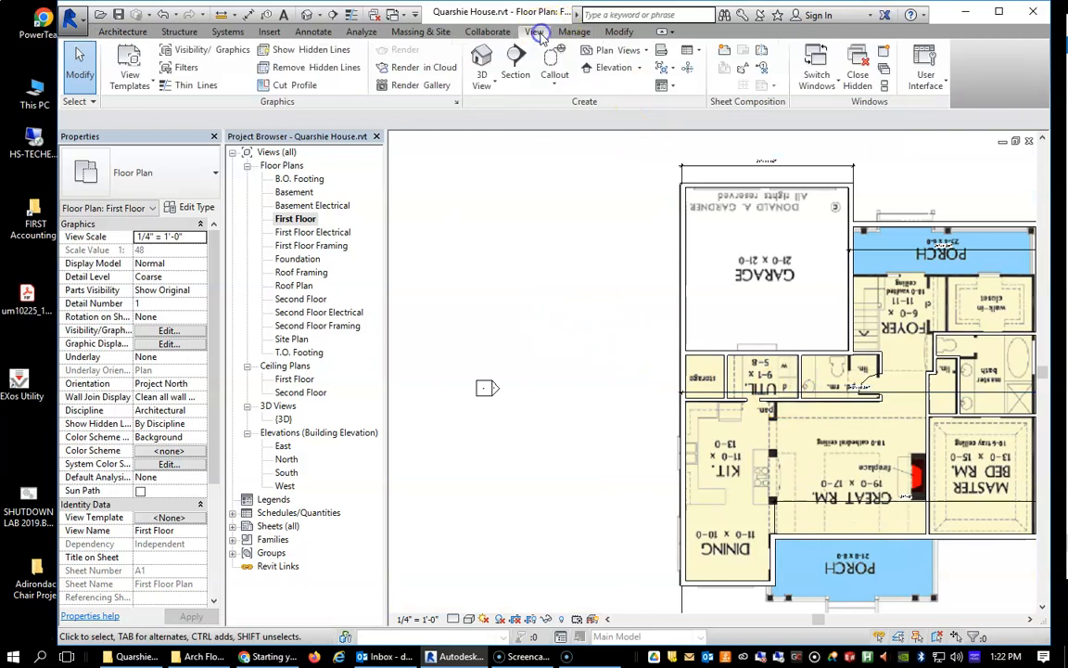
click(481, 63)
scroll(770, 382, down, 3)
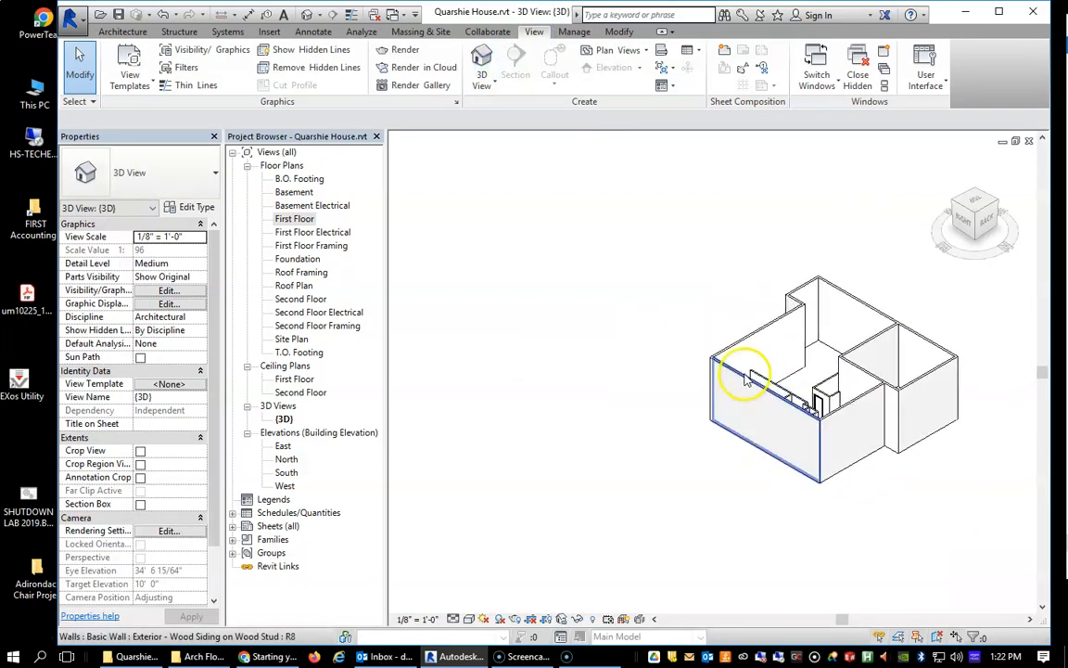
click(953, 205)
scroll(648, 363, down, 2)
scroll(654, 363, up, 4)
scroll(655, 364, up, 3)
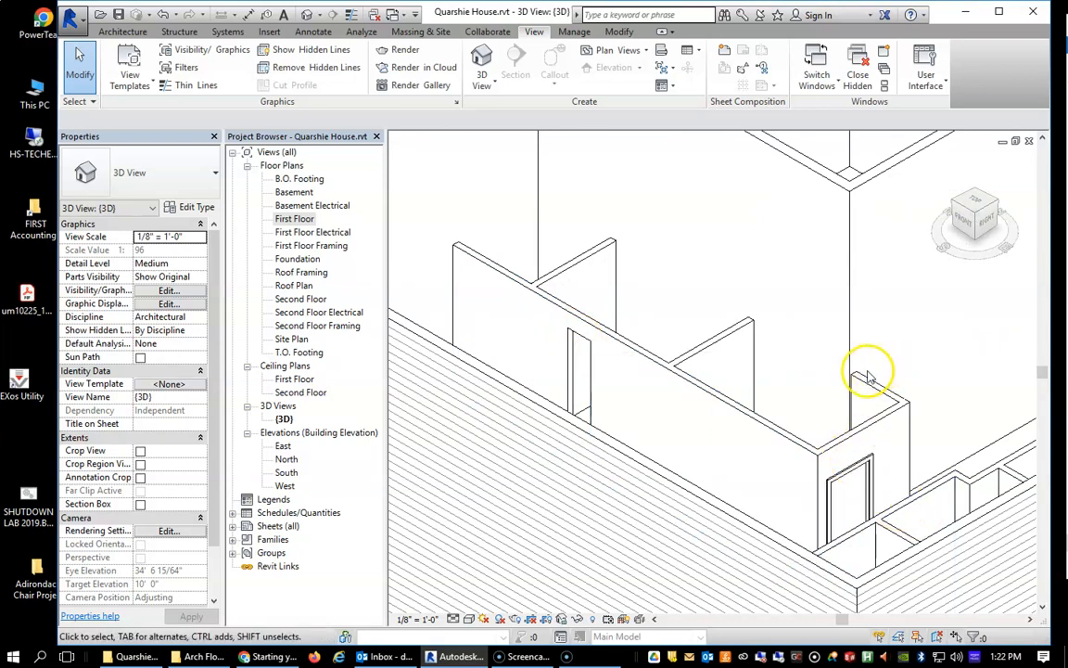
scroll(759, 429, down, 6)
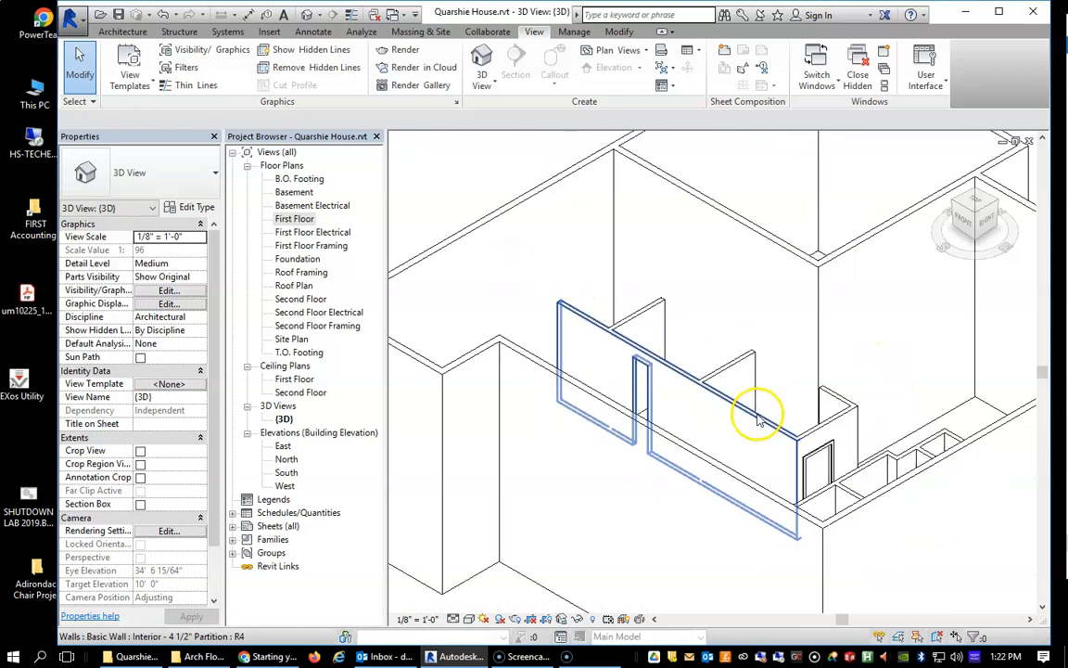
scroll(779, 436, up, 2)
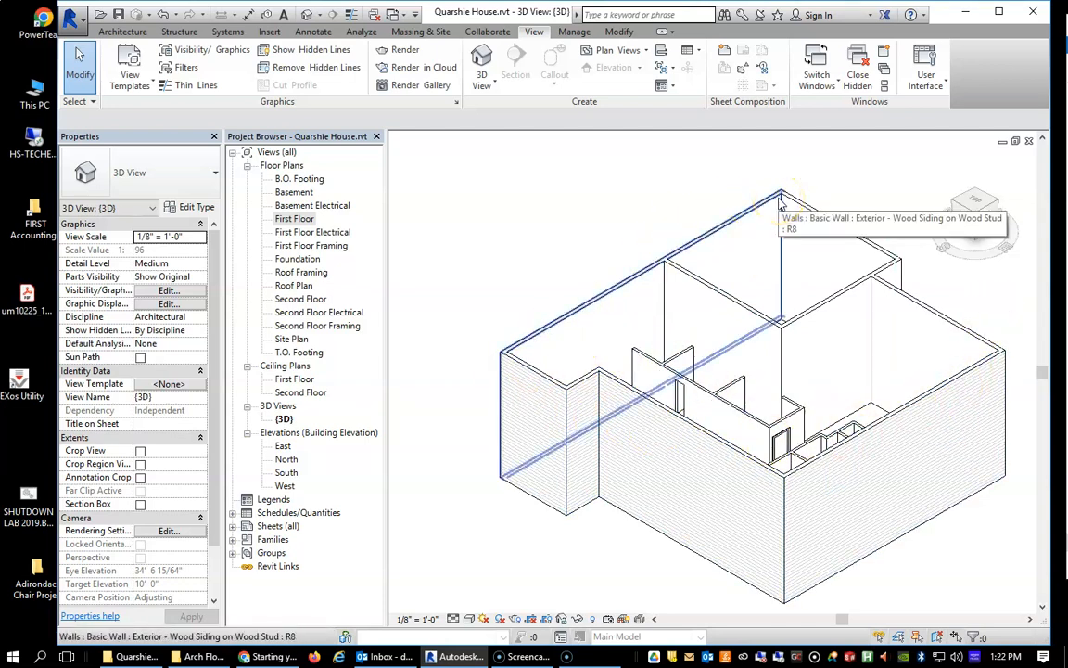
drag(1067, 79, 559, 72)
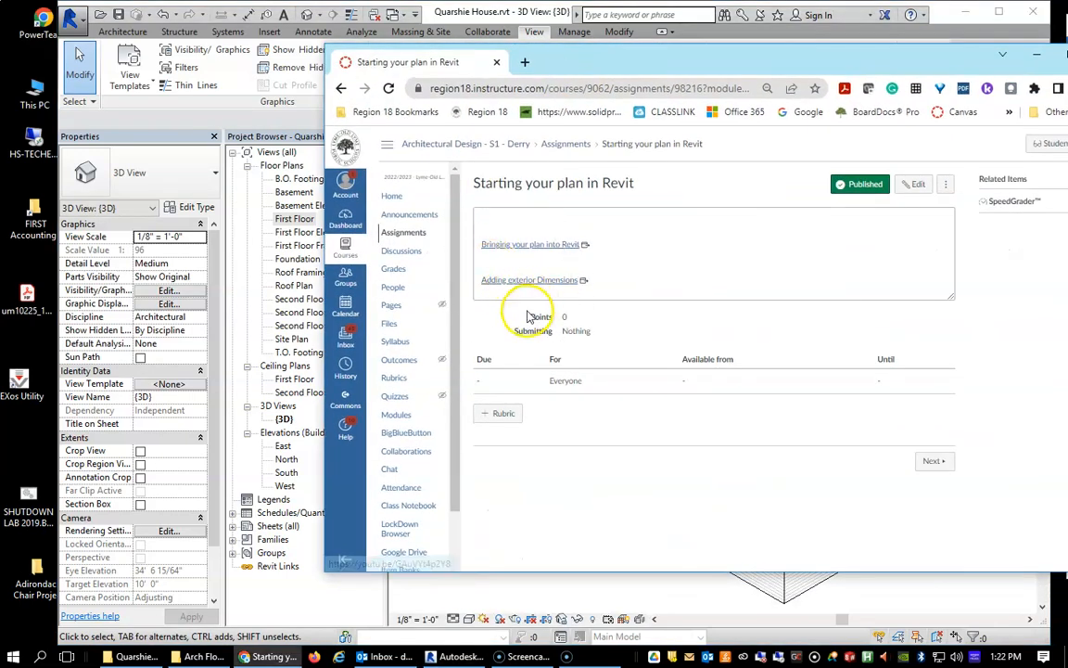
drag(821, 66, 1067, 66)
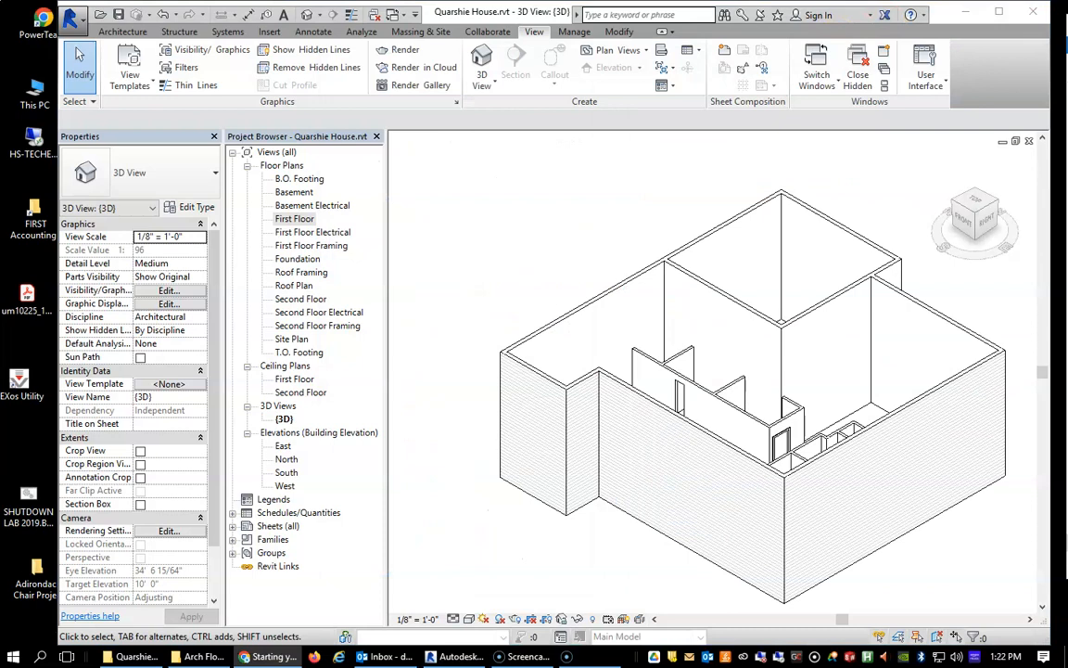
key(alt+Tab)
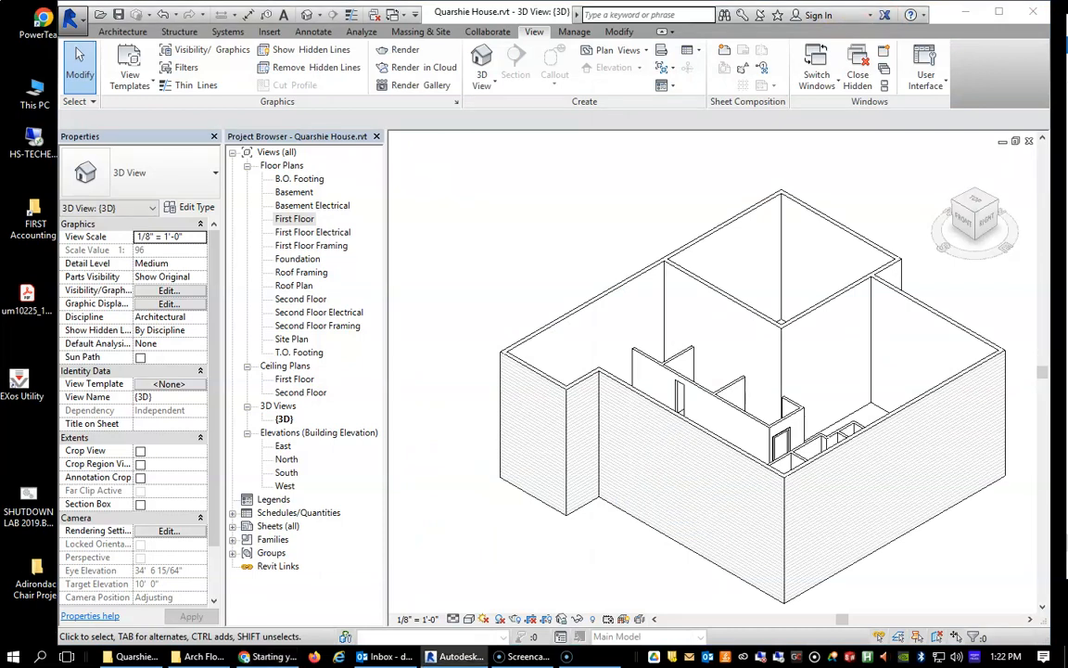
View the 3D house model from directly above, and open the Second Floor plan.
click(977, 201)
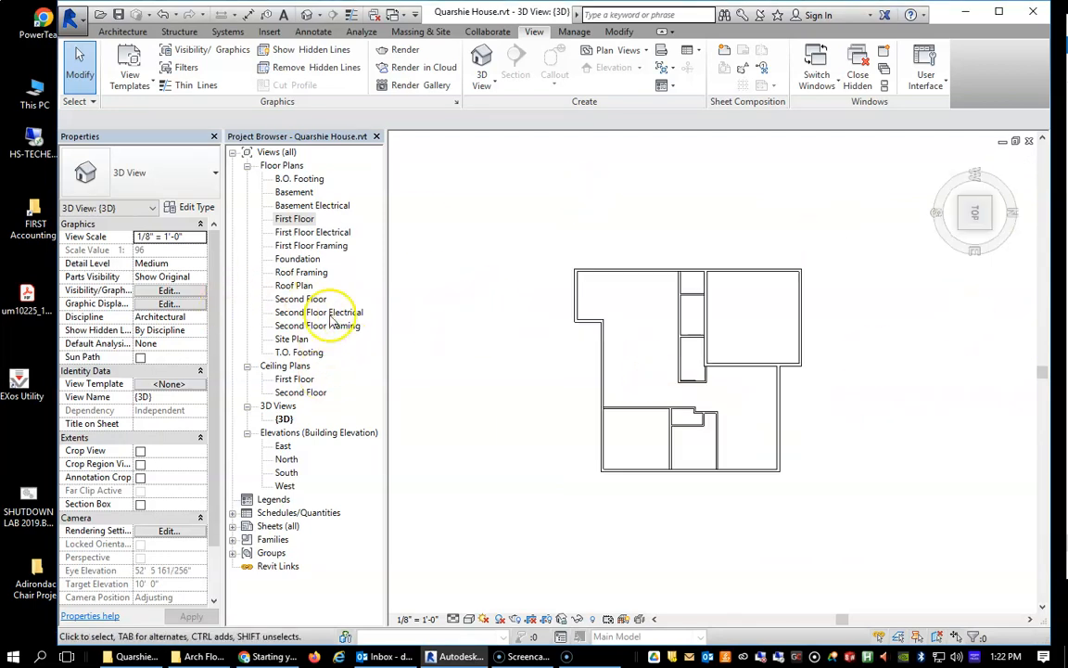
click(294, 300)
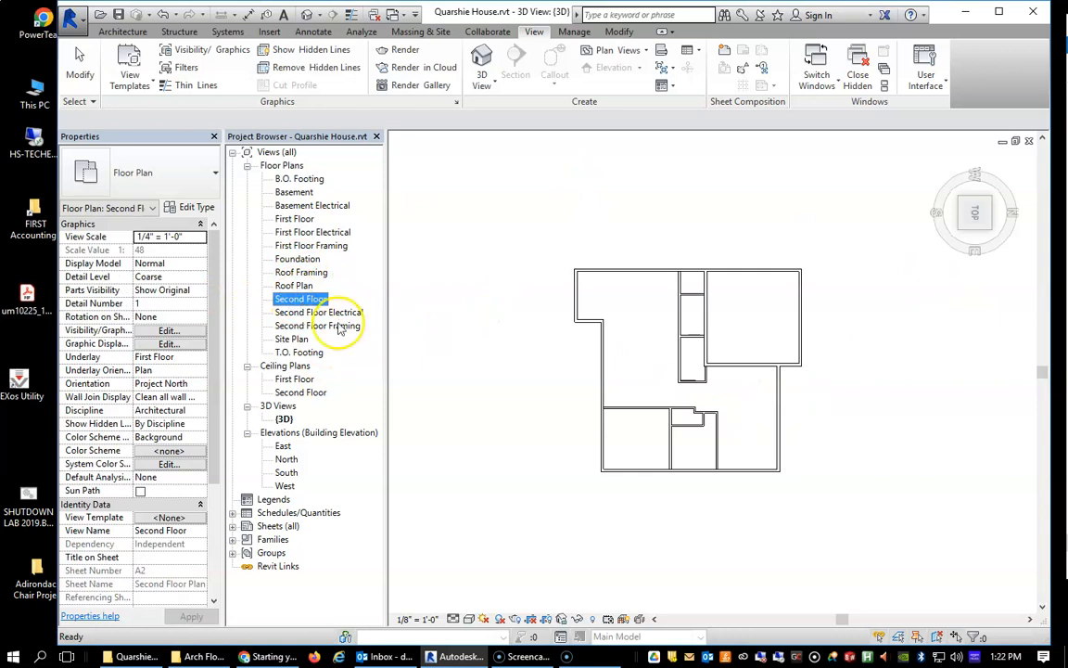
click(982, 214)
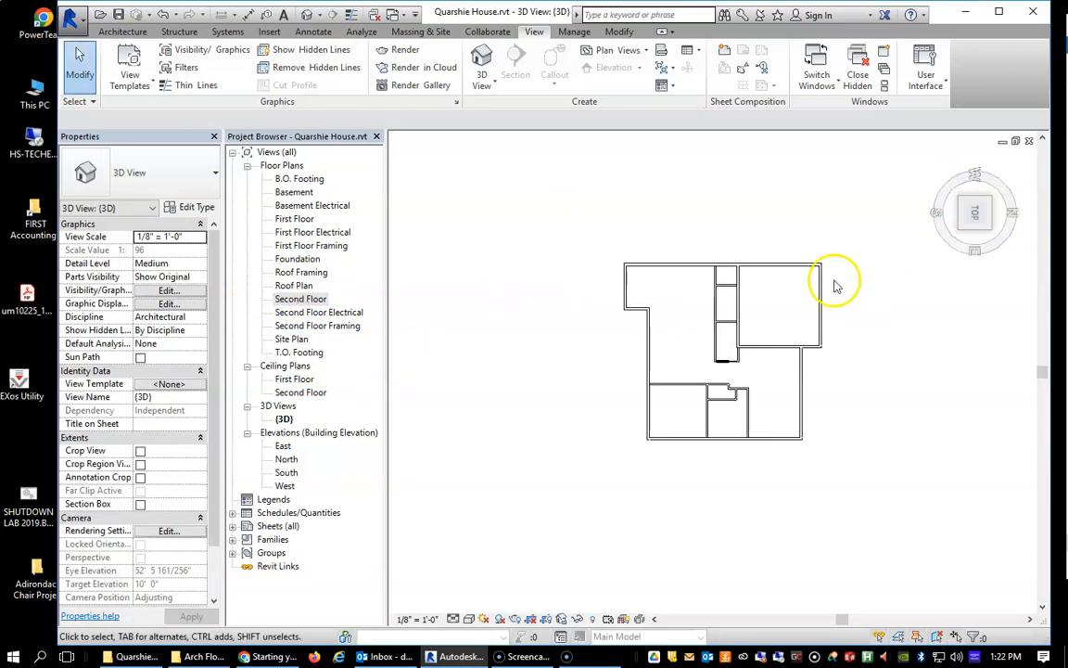
click(270, 31)
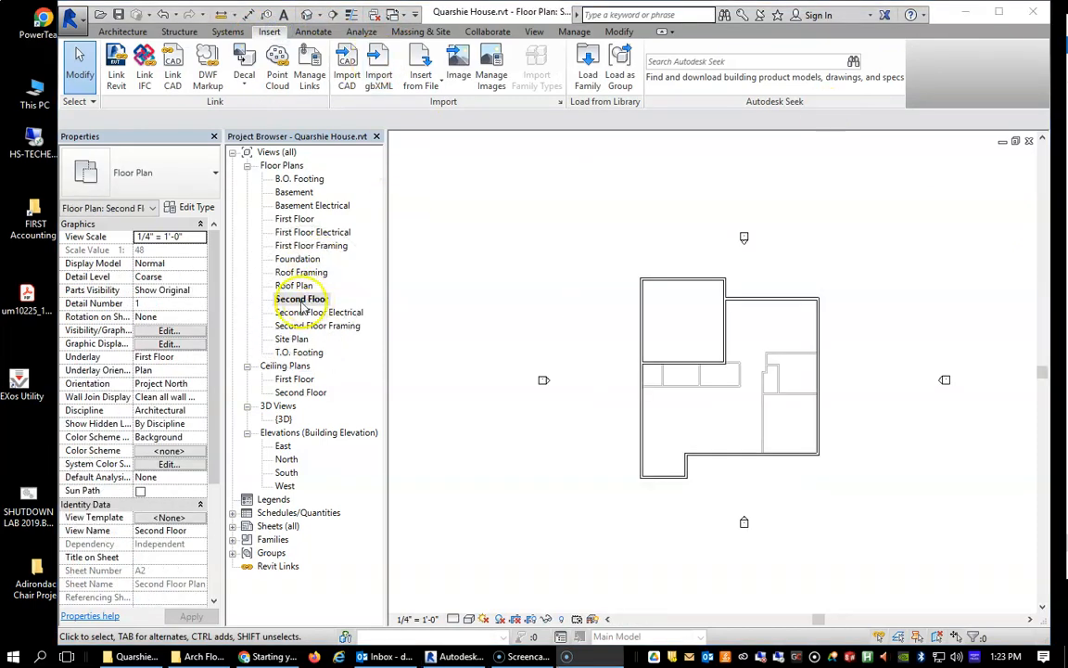
Start an image import and browse the TechEd network drive's STUDENTFOLDERS directory to the student's folder.
click(460, 72)
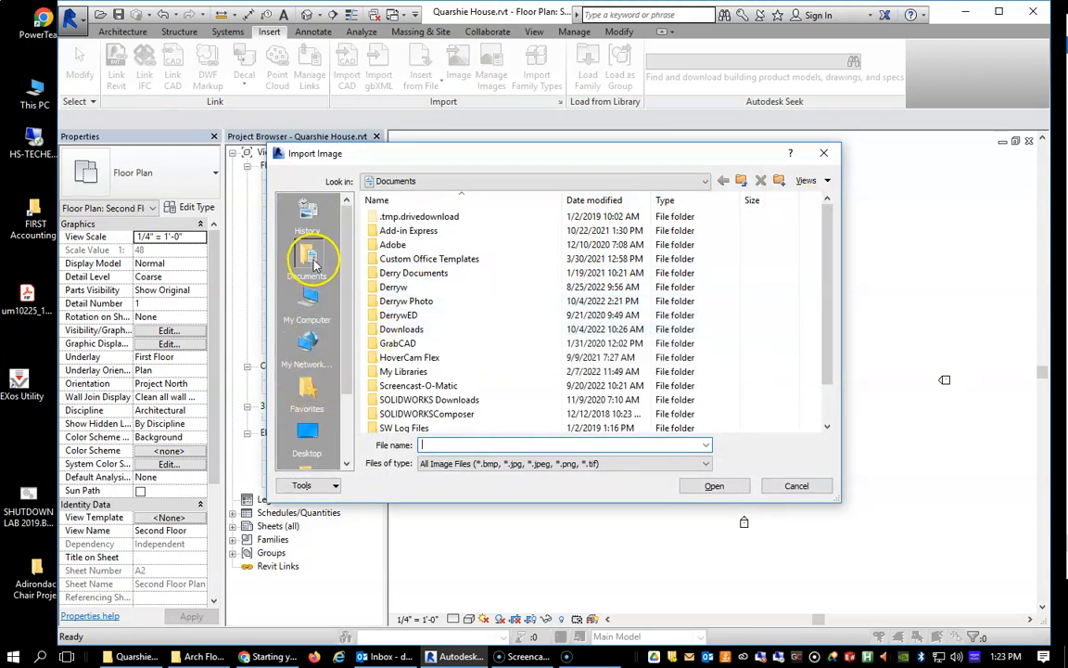
click(312, 306)
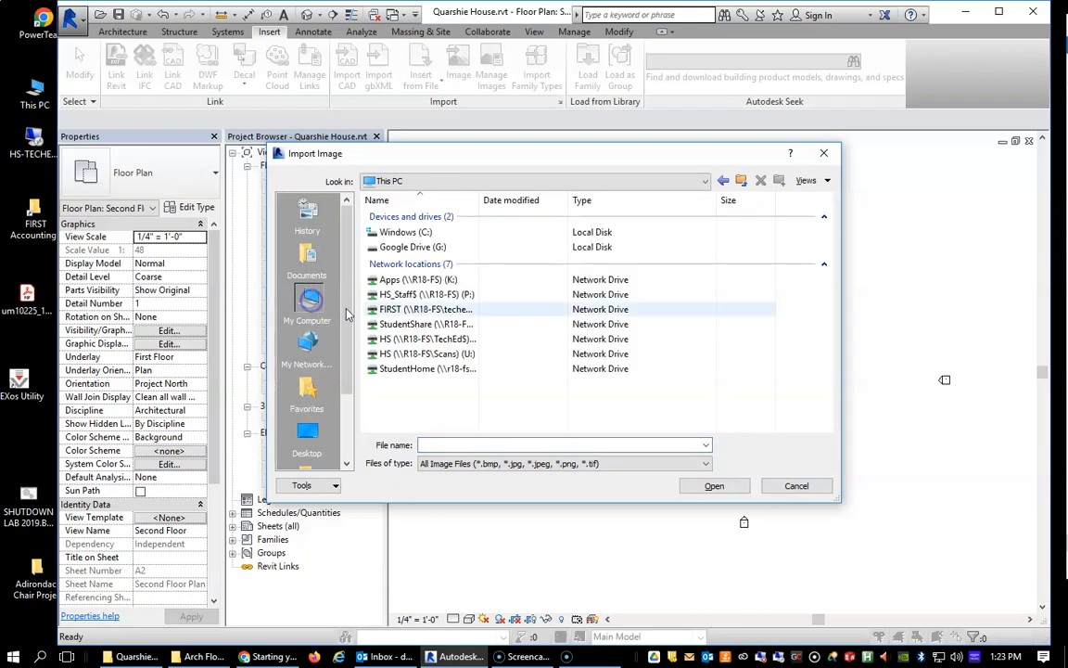
double_click(434, 341)
double_click(436, 357)
scroll(424, 333, down, 7)
scroll(425, 384, down, 20)
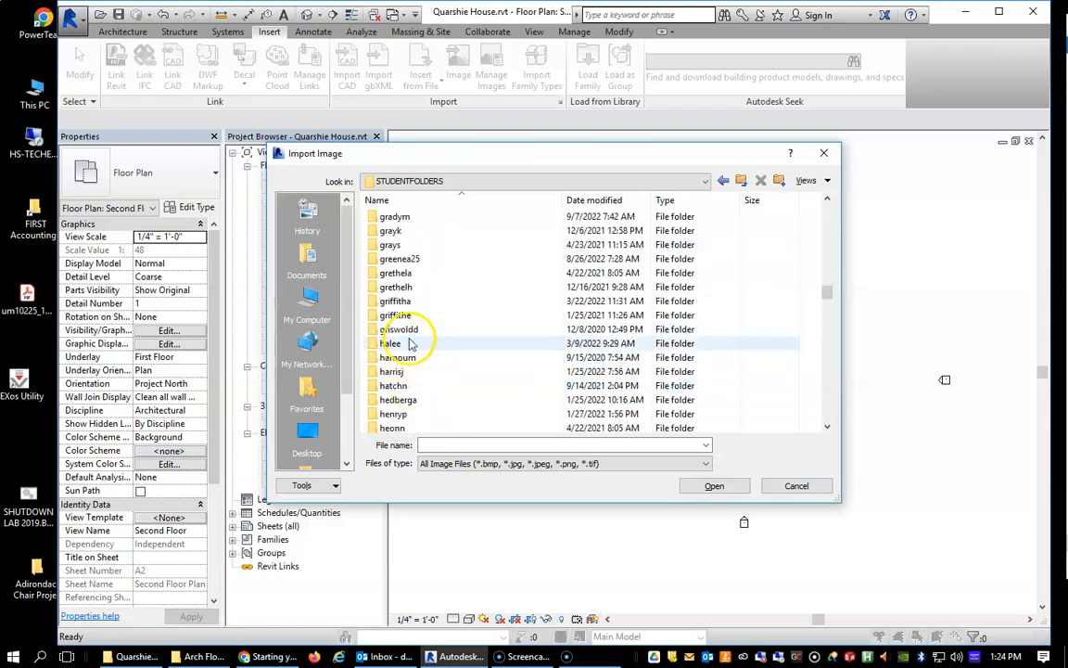
scroll(411, 343, up, 2)
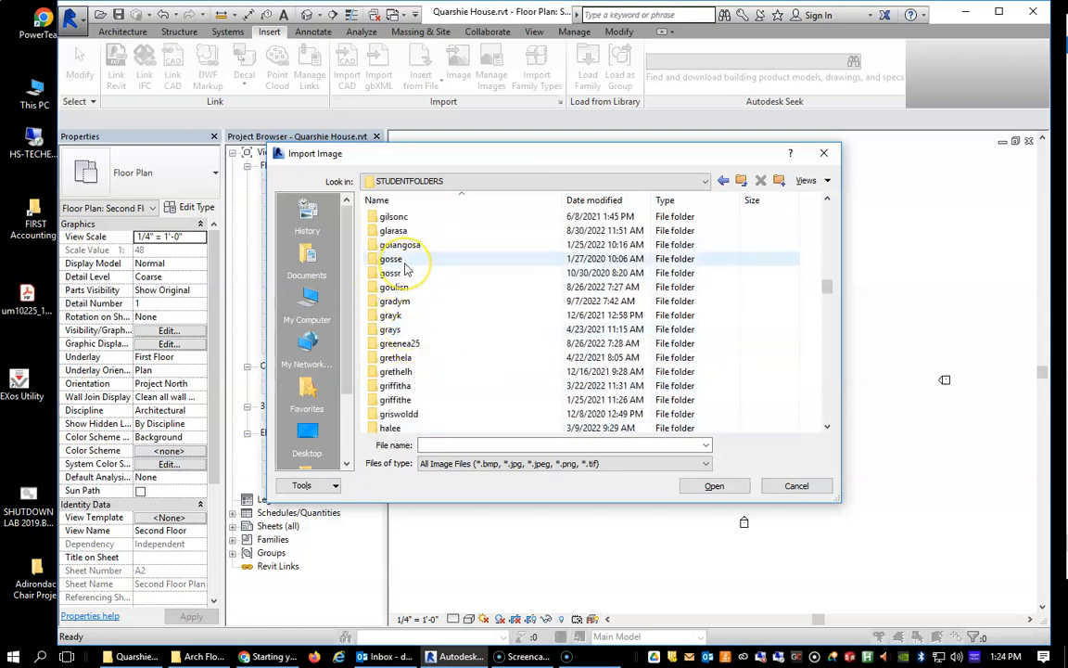
scroll(408, 279, down, 20)
scroll(418, 371, down, 15)
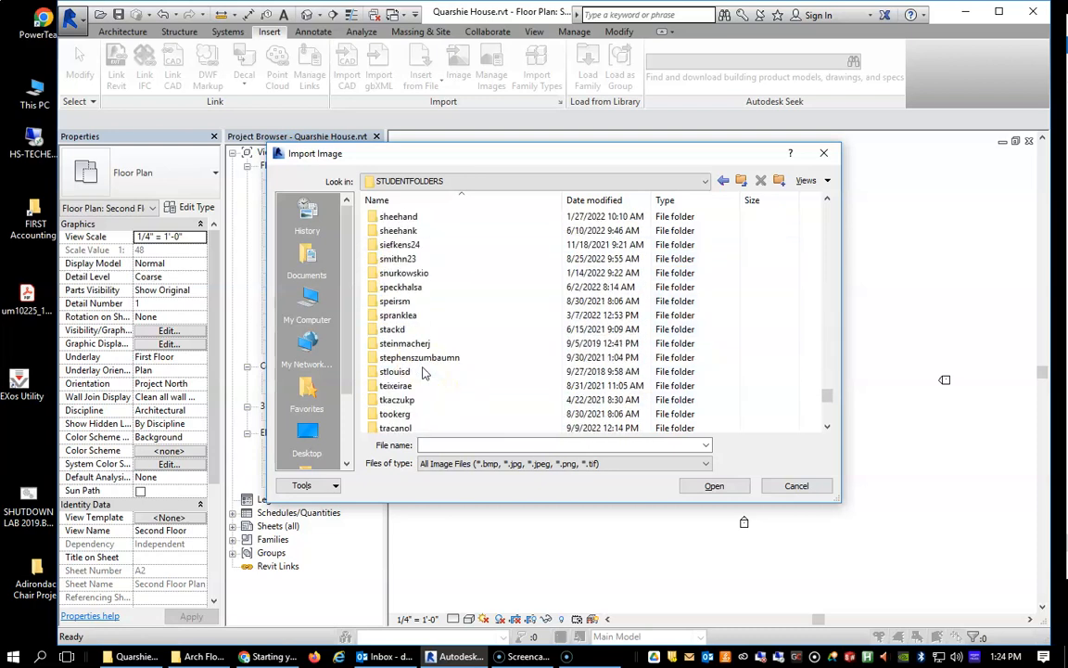
scroll(431, 358, up, 10)
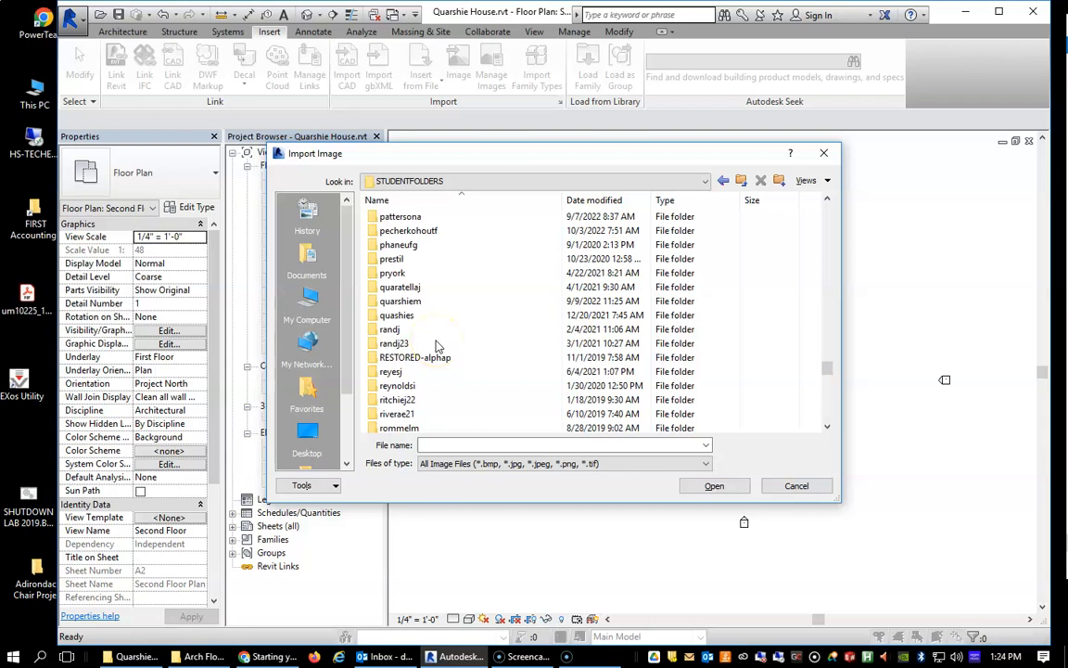
scroll(438, 346, up, 2)
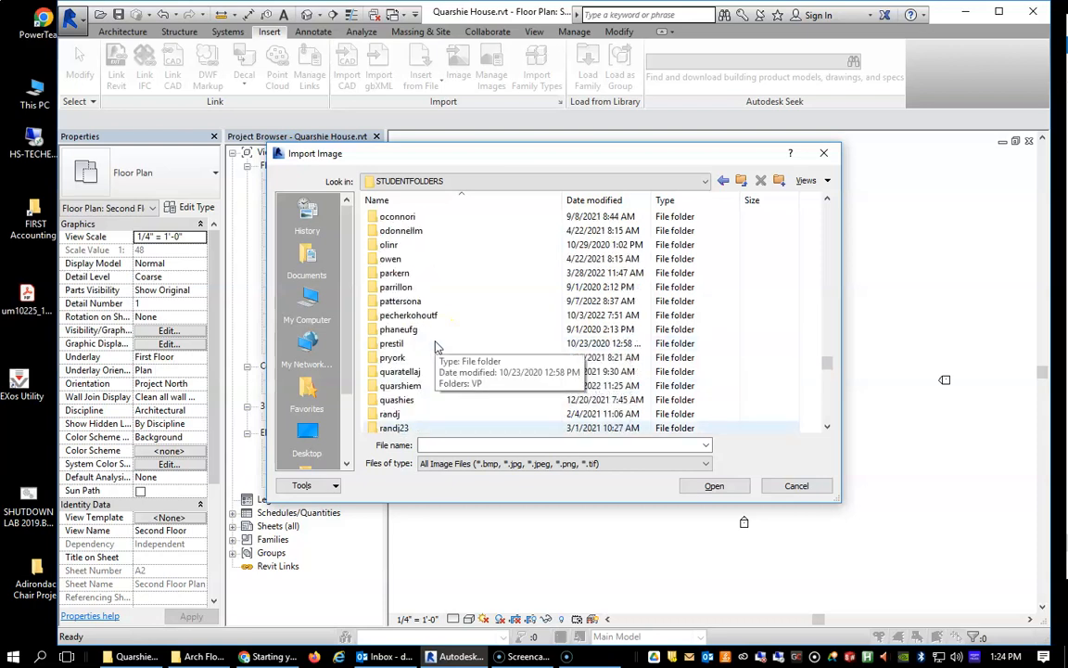
double_click(397, 384)
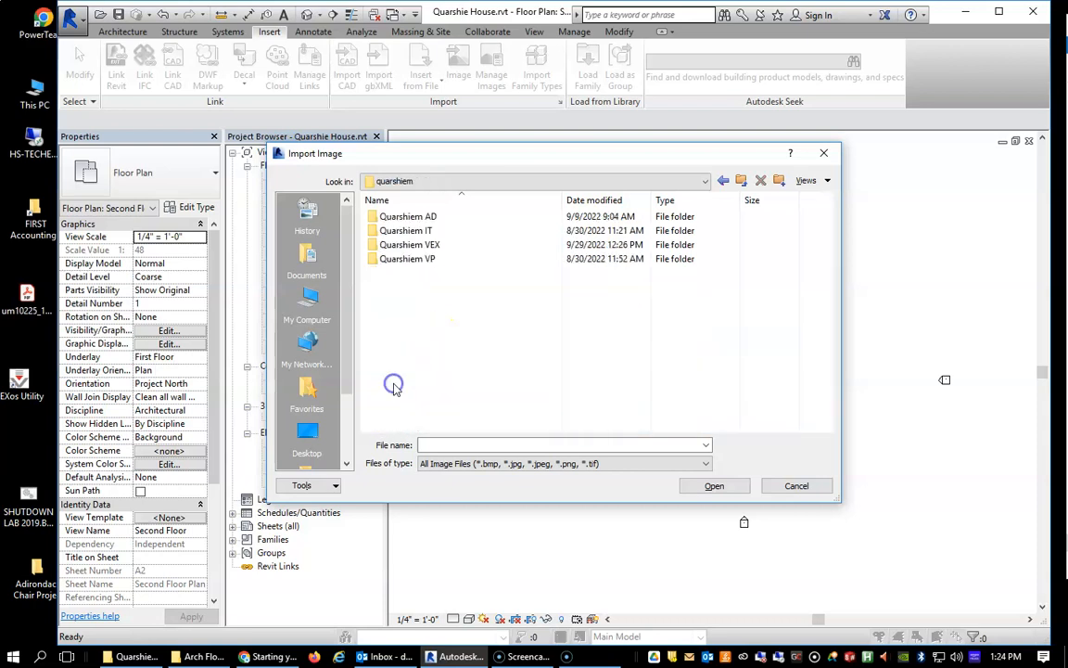
Open the "DO not use these" folder inside the Arch folder of the student's AD directory.
double_click(442, 219)
double_click(397, 216)
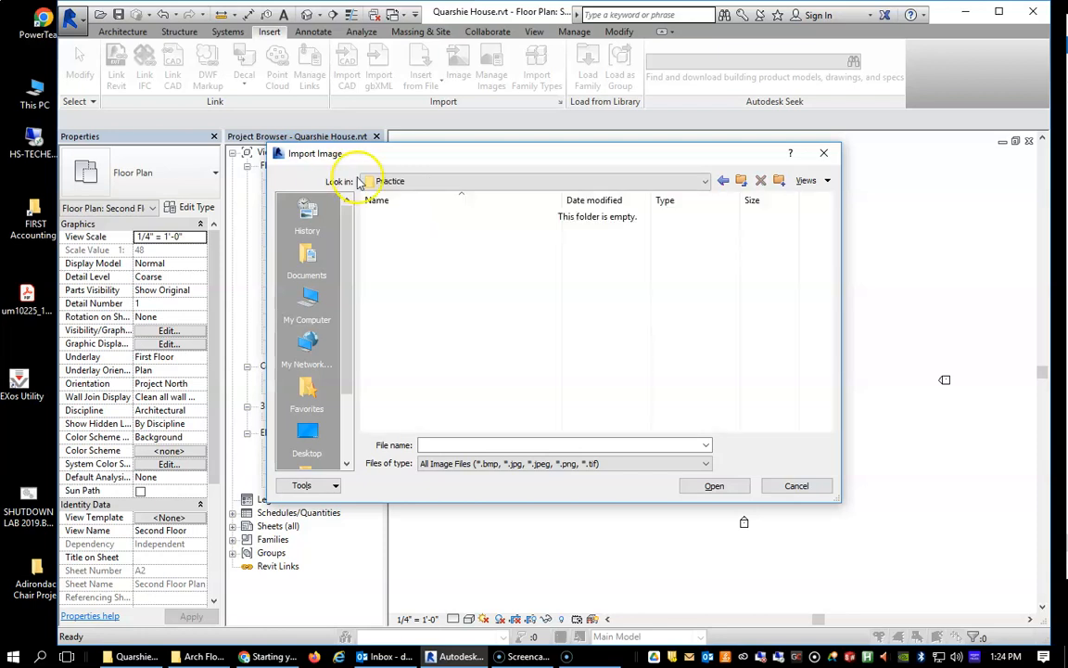
click(723, 182)
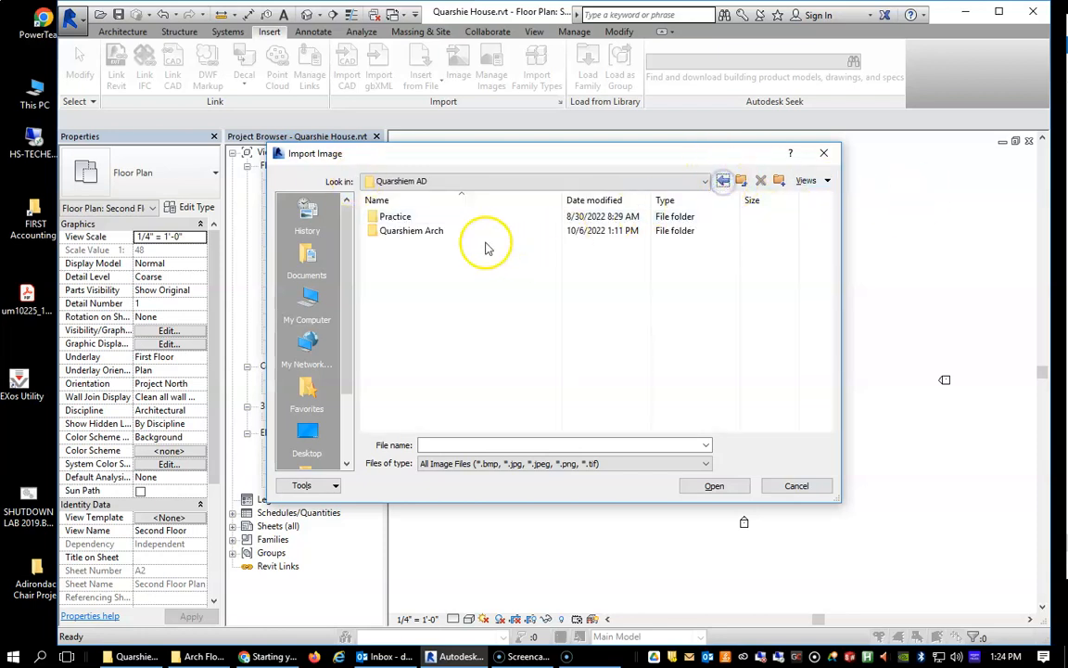
double_click(441, 229)
double_click(441, 216)
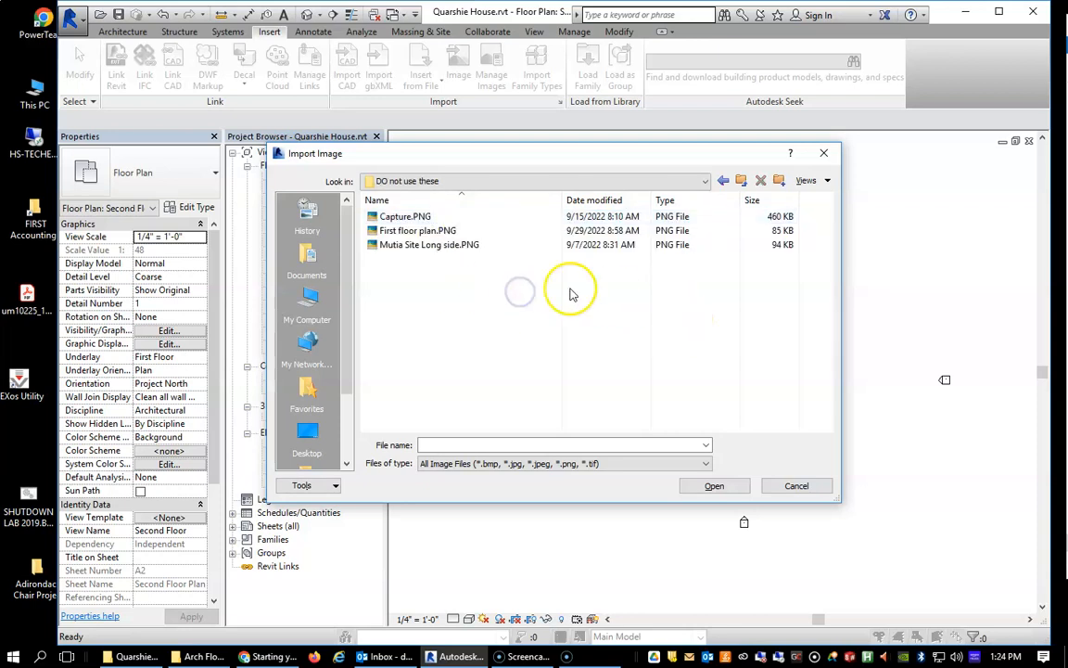
click(432, 230)
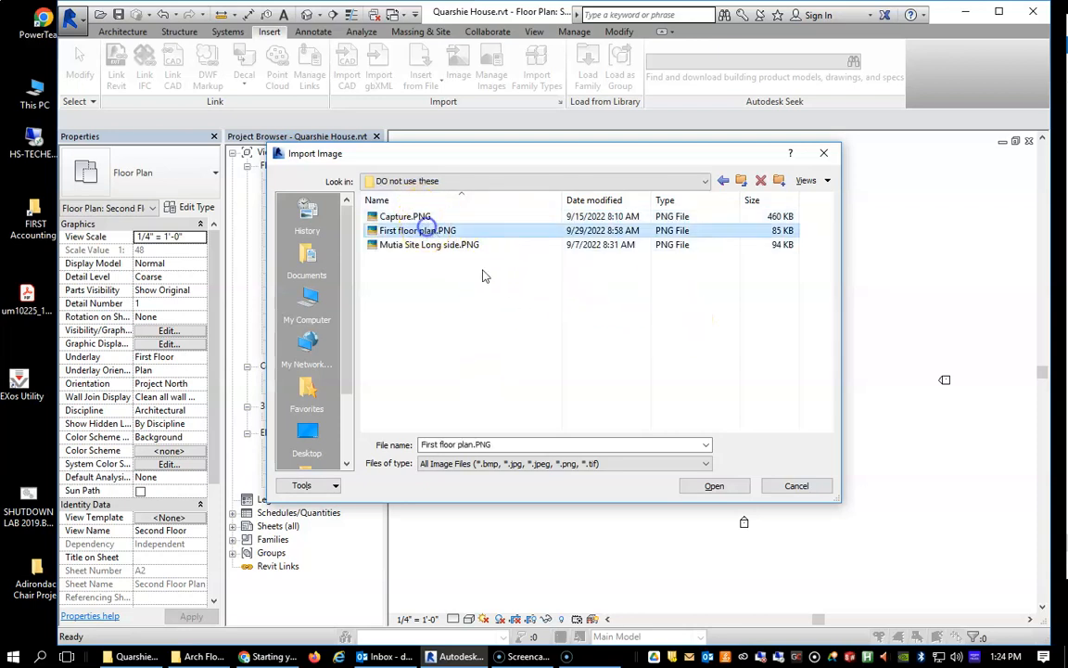
click(415, 217)
double_click(415, 217)
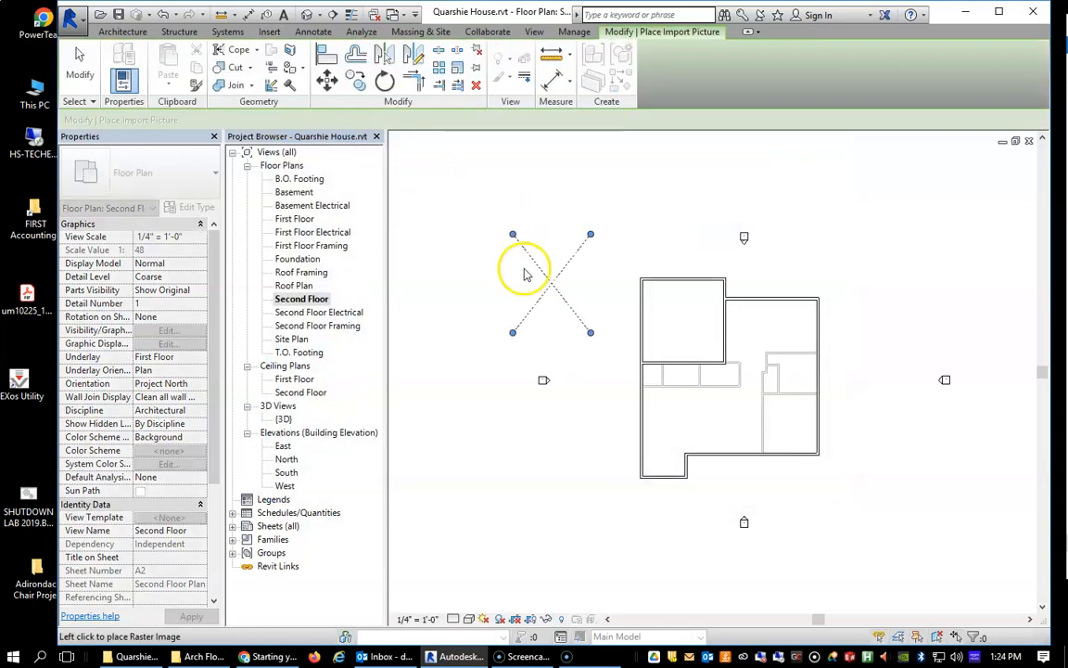
click(563, 290)
key(Delete)
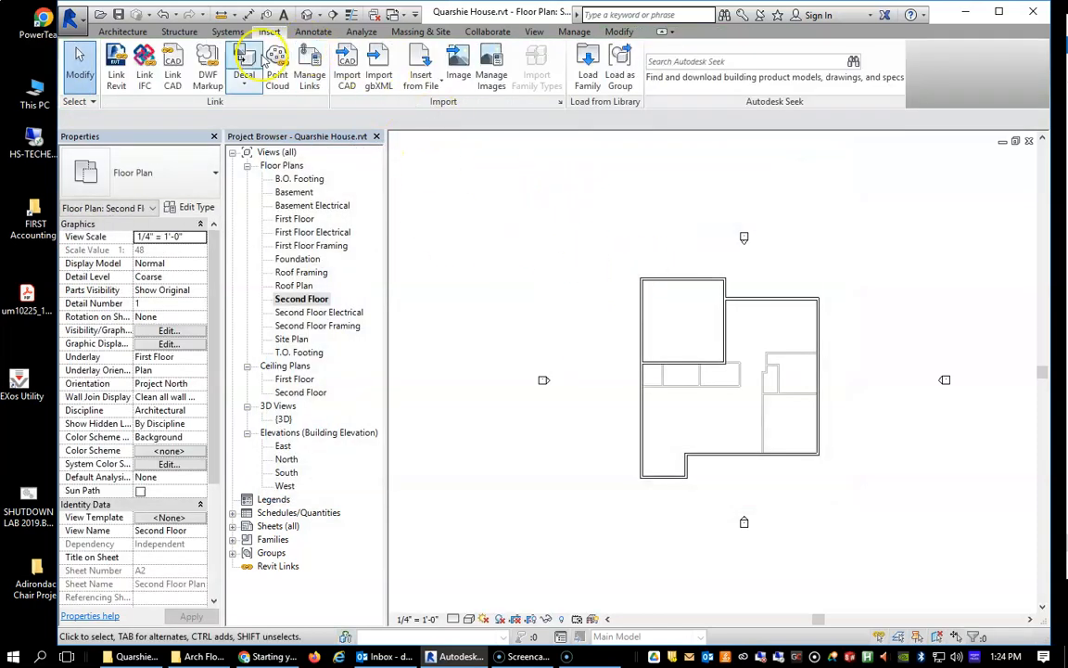
Import First floor plan.PNG into the Second Floor plan and place it just west of the building outline.
click(454, 62)
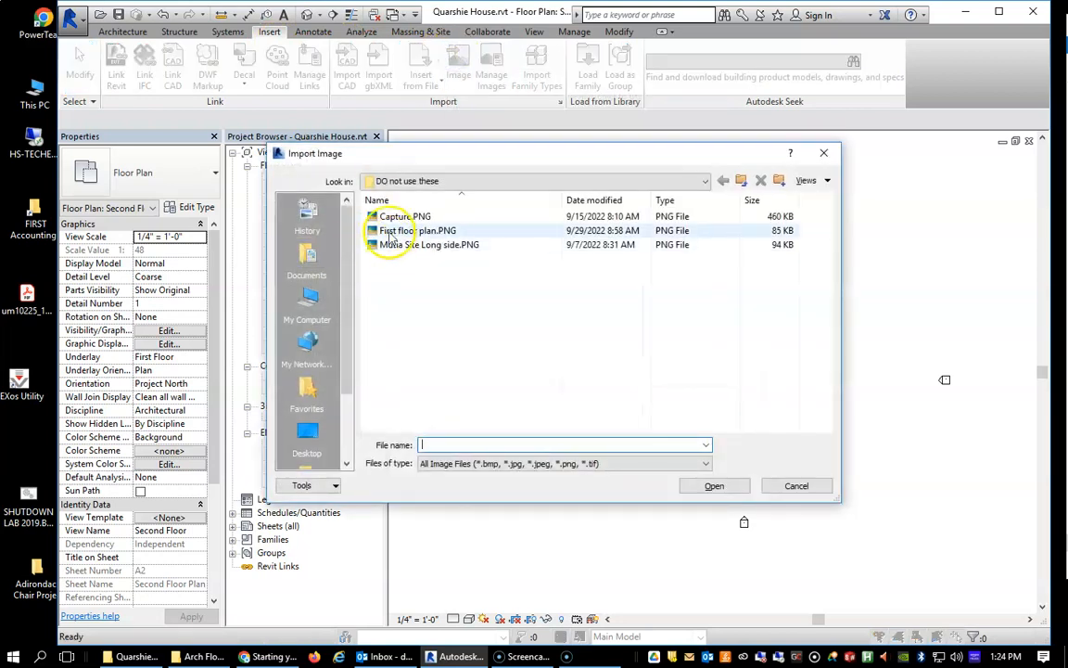
click(390, 229)
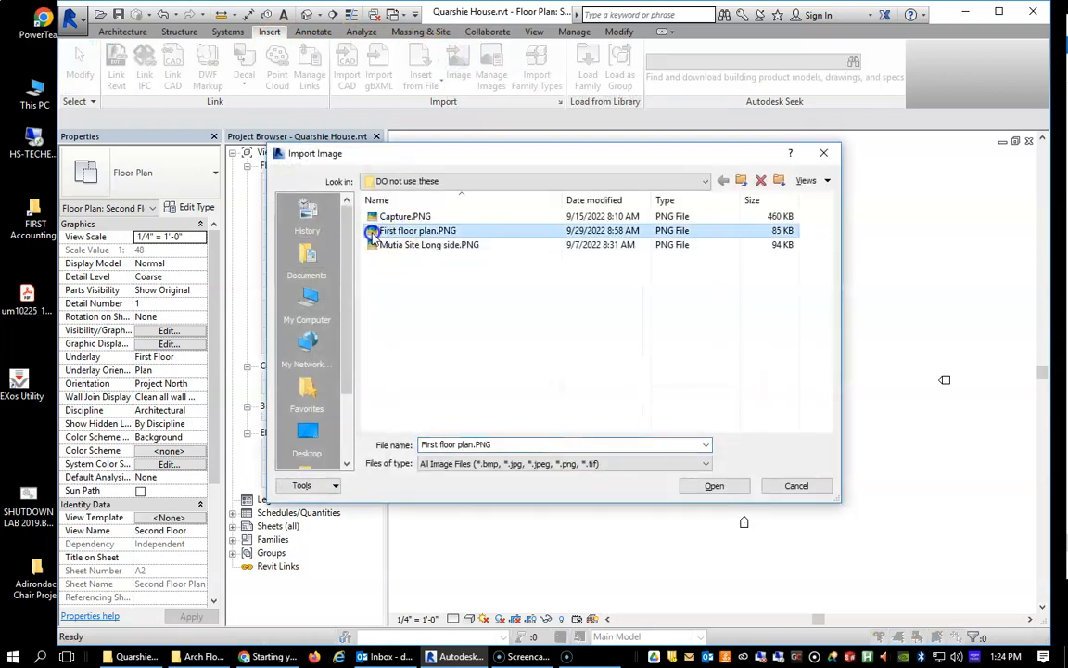
double_click(372, 233)
click(560, 376)
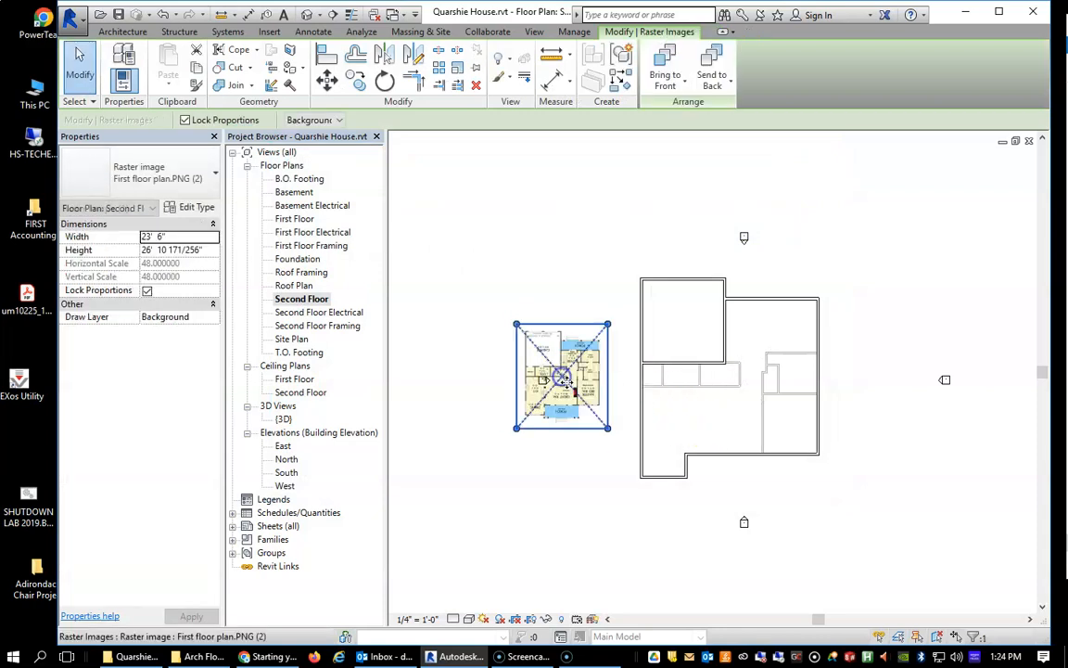
Enlarge the floor plan image proportionally to about 59' 7" wide and move it over the building outline.
scroll(601, 355, up, 3)
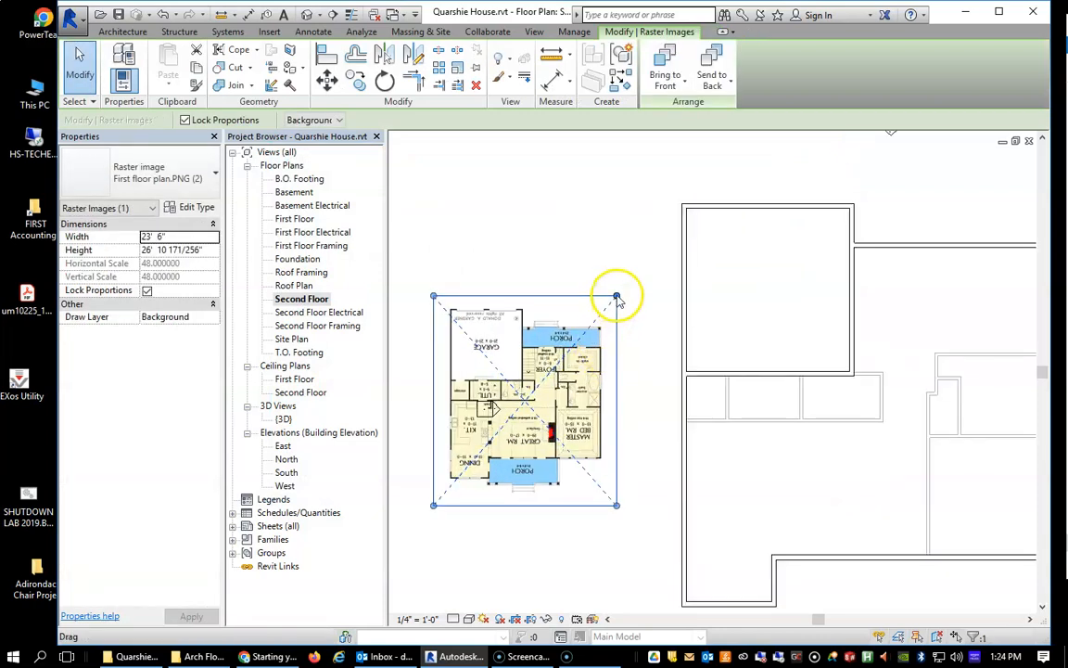
drag(616, 299, 835, 130)
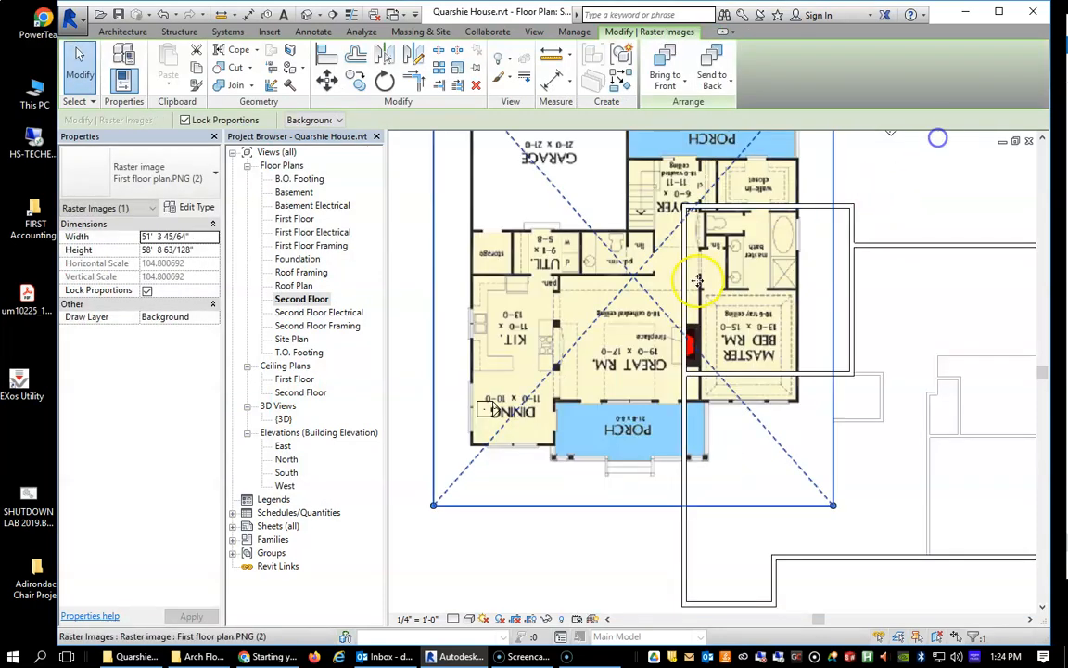
drag(587, 260, 862, 362)
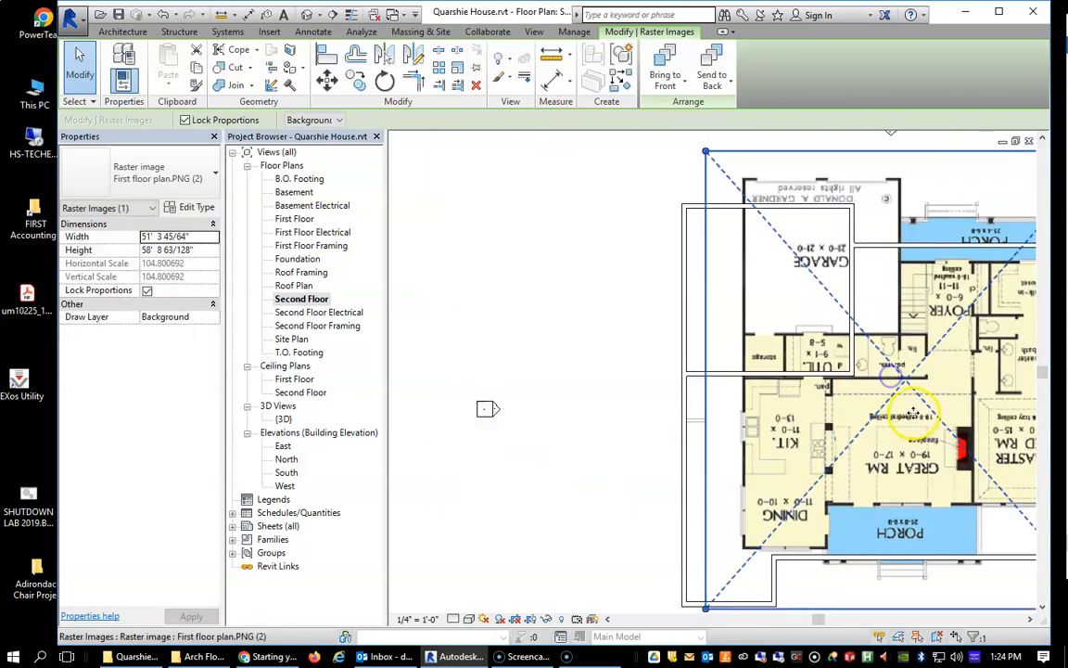
scroll(903, 406, down, 3)
middle_drag(921, 408, 731, 360)
scroll(657, 313, up, 2)
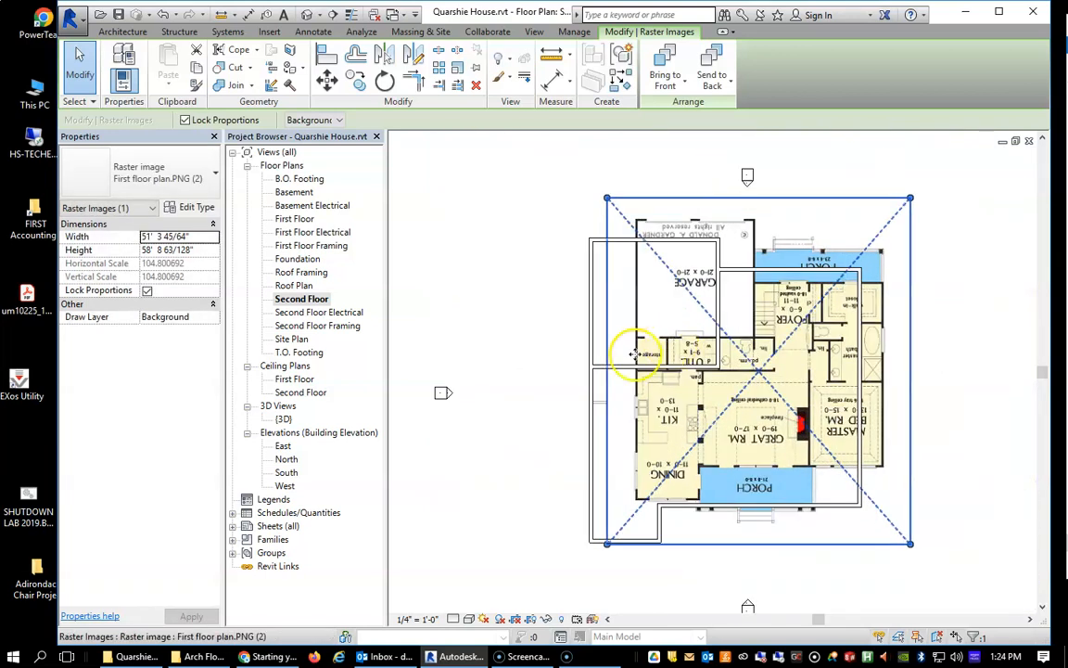
drag(606, 199, 520, 172)
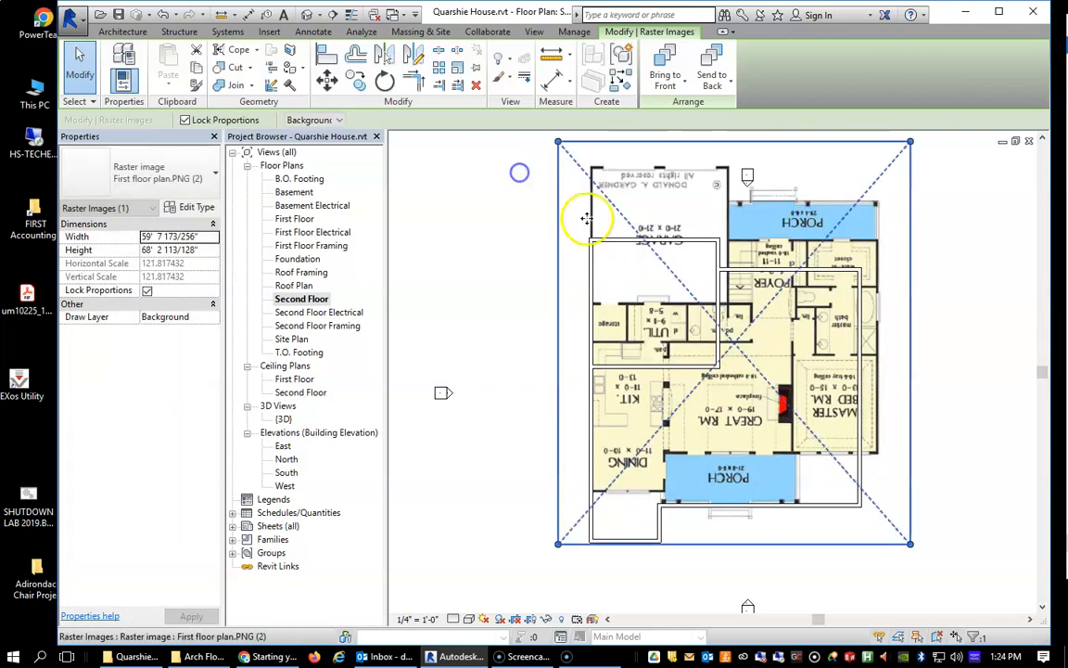
Move the floor plan image off the building outline into the empty area east of the exterior walls.
drag(795, 414, 1034, 424)
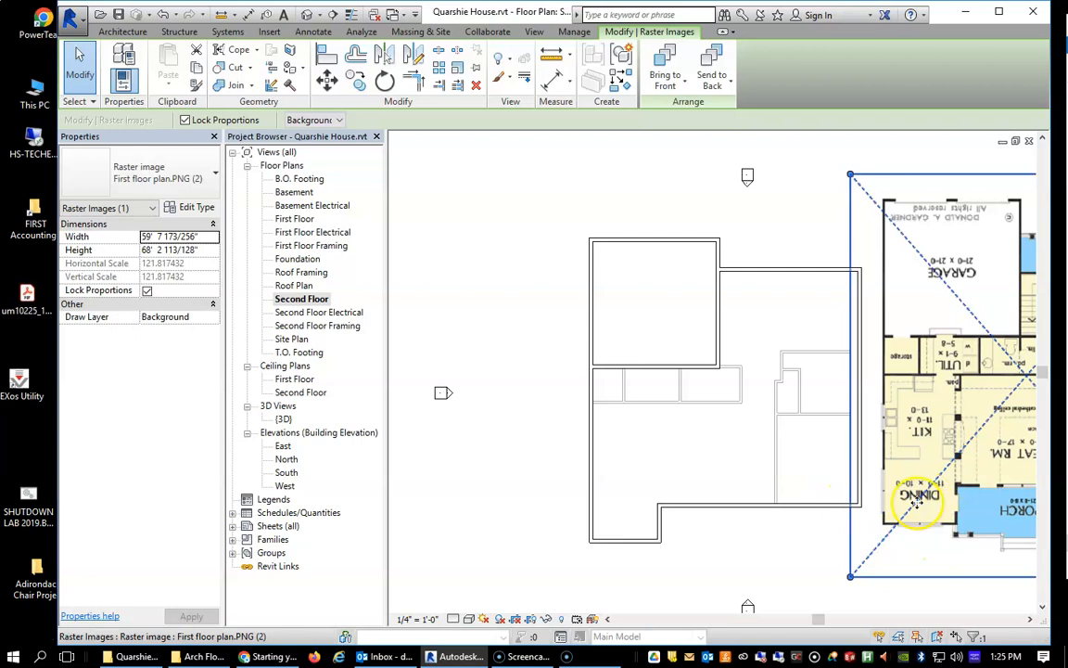
drag(967, 431, 1044, 428)
Draw an L-shaped Interior - 4 1/2" Partition from the west exterior wall to the south exterior wall, its north-south leg about 9' east of the notch.
scroll(684, 362, down, 2)
scroll(816, 435, up, 3)
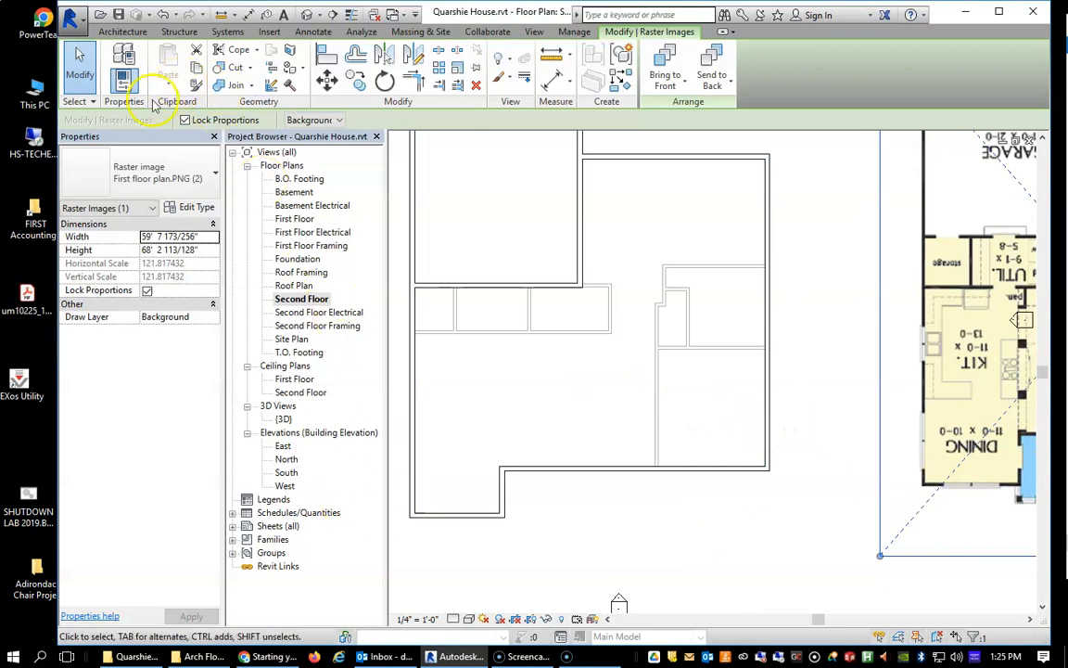
click(128, 33)
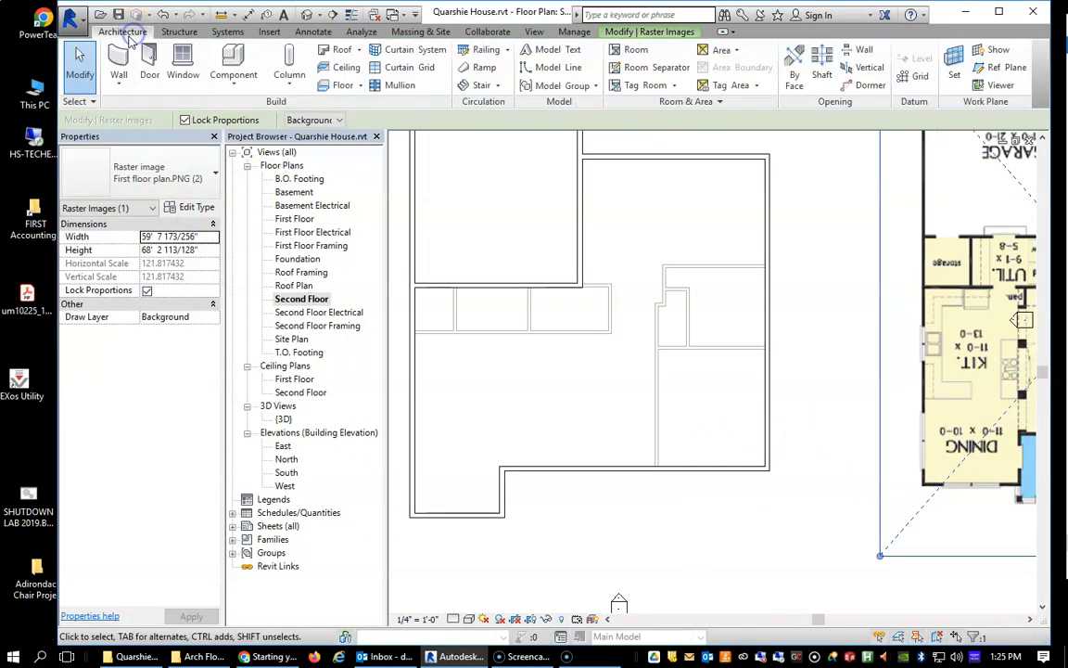
click(119, 60)
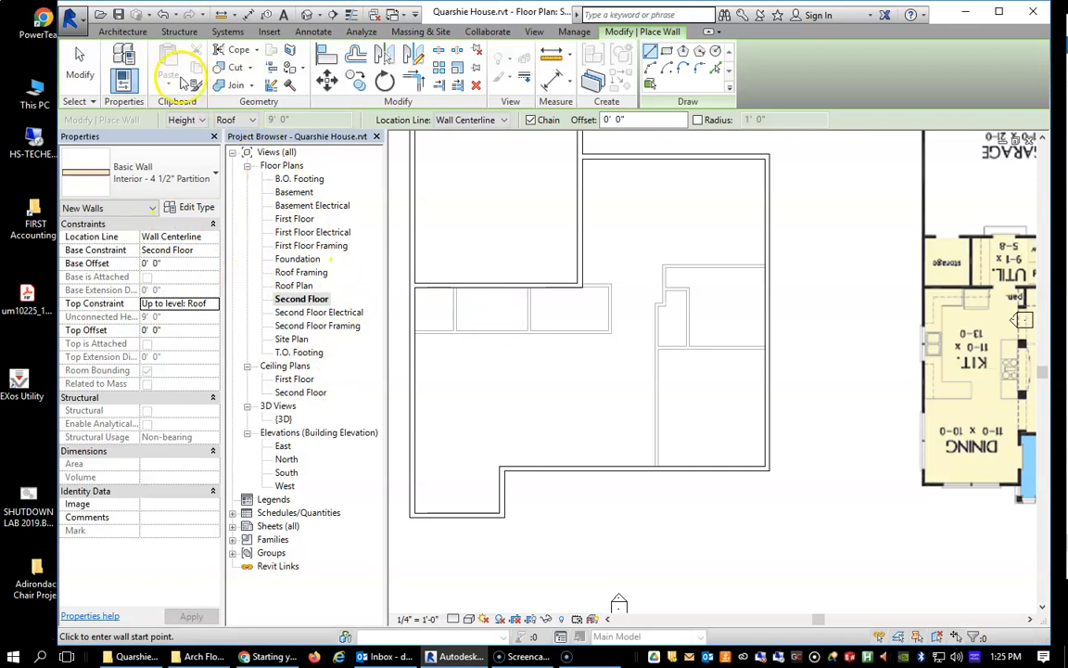
click(416, 343)
click(574, 343)
click(568, 466)
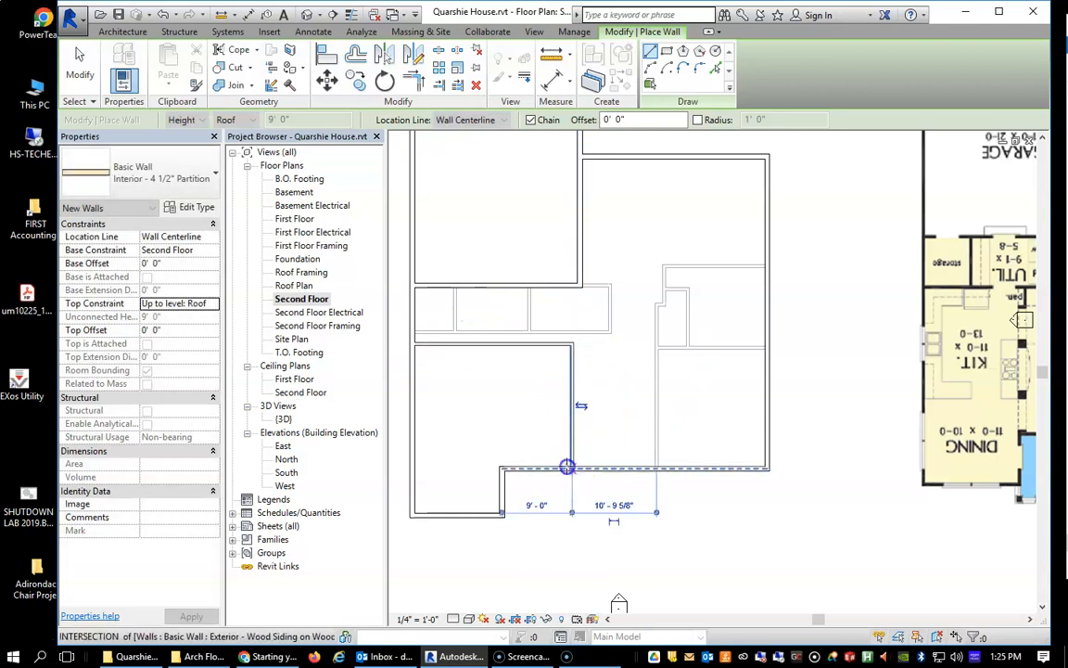
key(Escape)
Examine the new second-floor partitions in the 3D view from a front corner and from above, and return to the Second Floor plan.
scroll(572, 399, up, 3)
scroll(450, 246, down, 5)
click(533, 31)
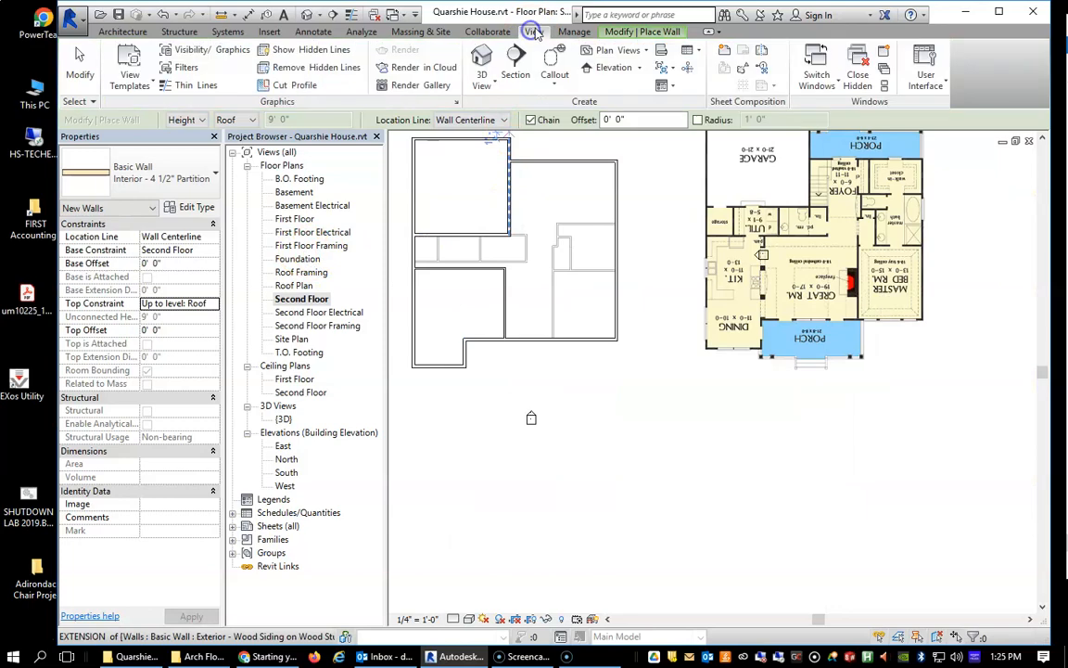
click(481, 70)
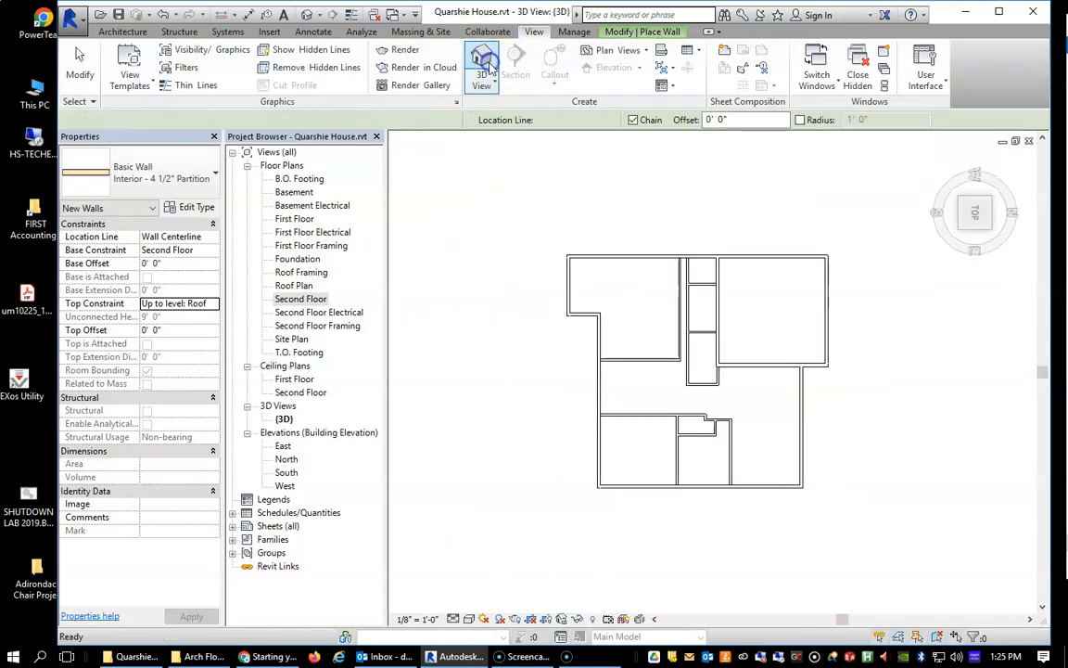
click(962, 234)
scroll(782, 362, up, 4)
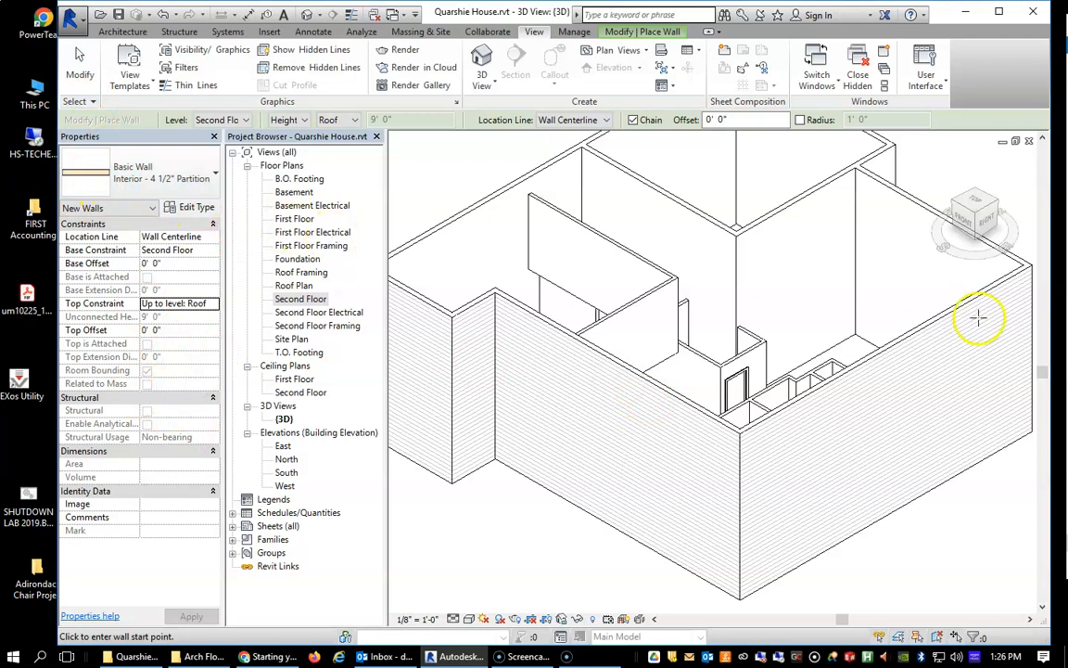
click(981, 204)
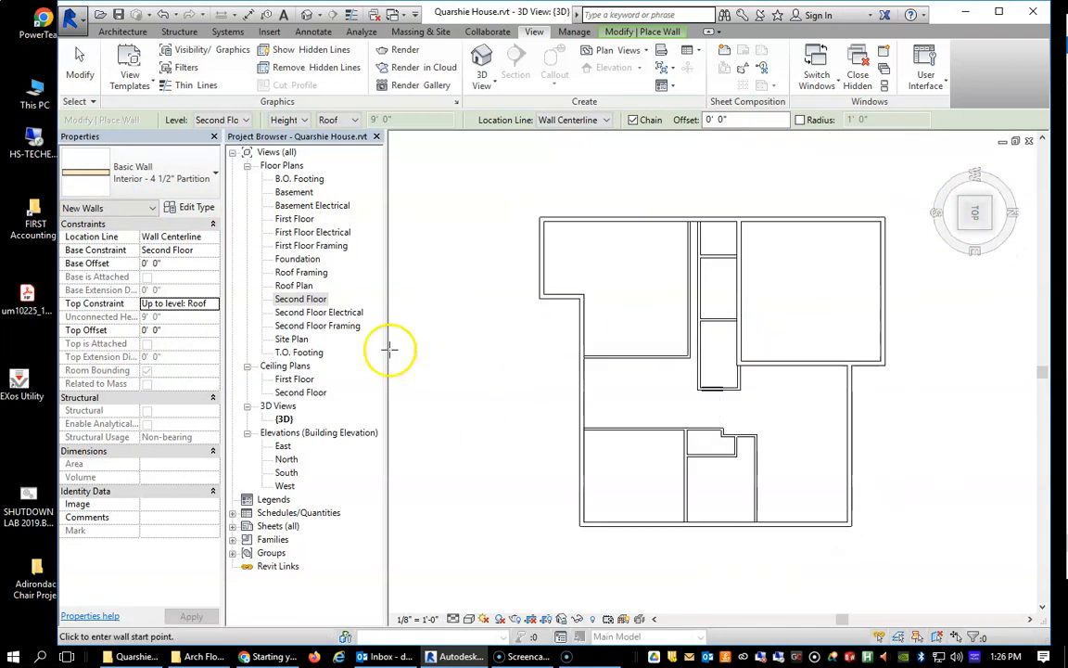
double_click(293, 301)
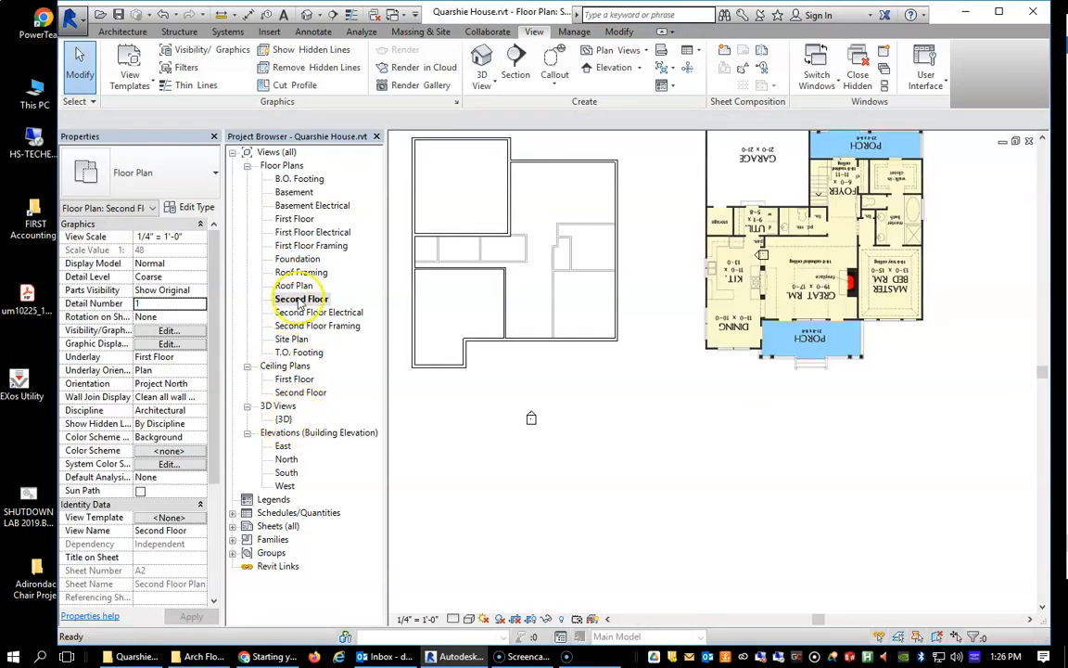
scroll(454, 246, up, 4)
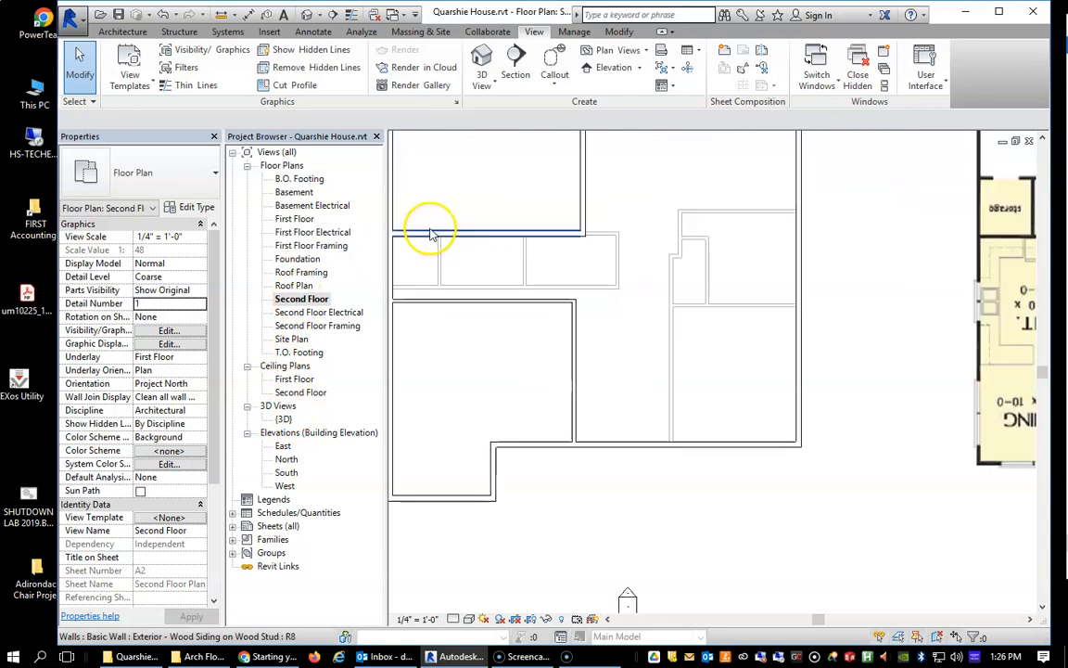
click(122, 32)
click(117, 57)
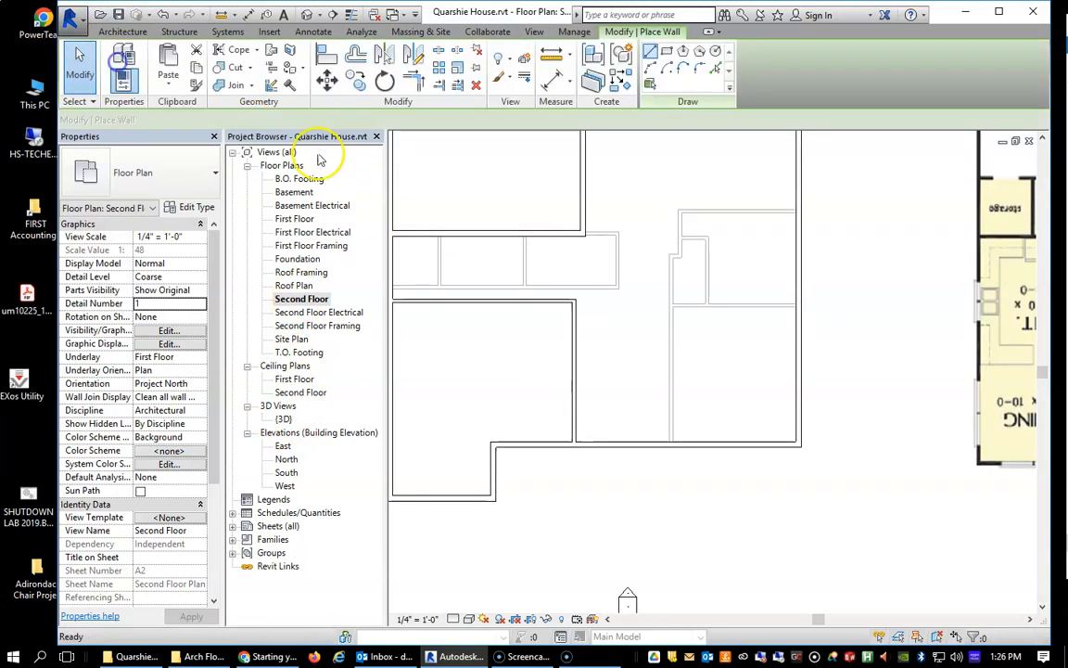
click(575, 359)
key(Escape)
key(Escape)
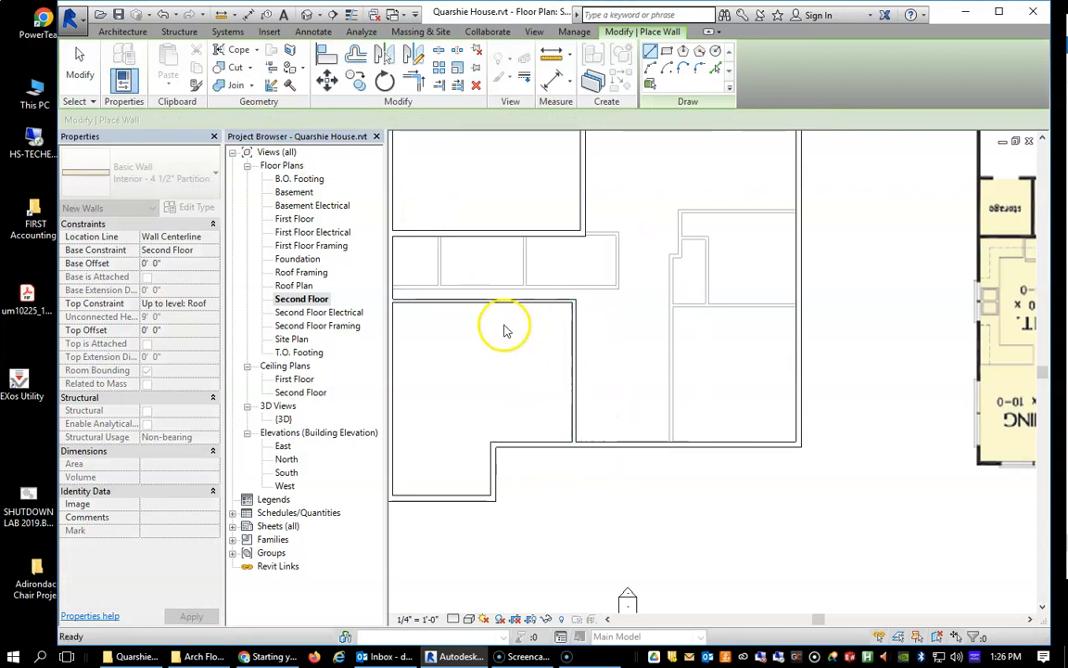
Place a Single-Flush 32" x 84" door near the north end of the new north-south partition, about 2' from the corner.
click(154, 72)
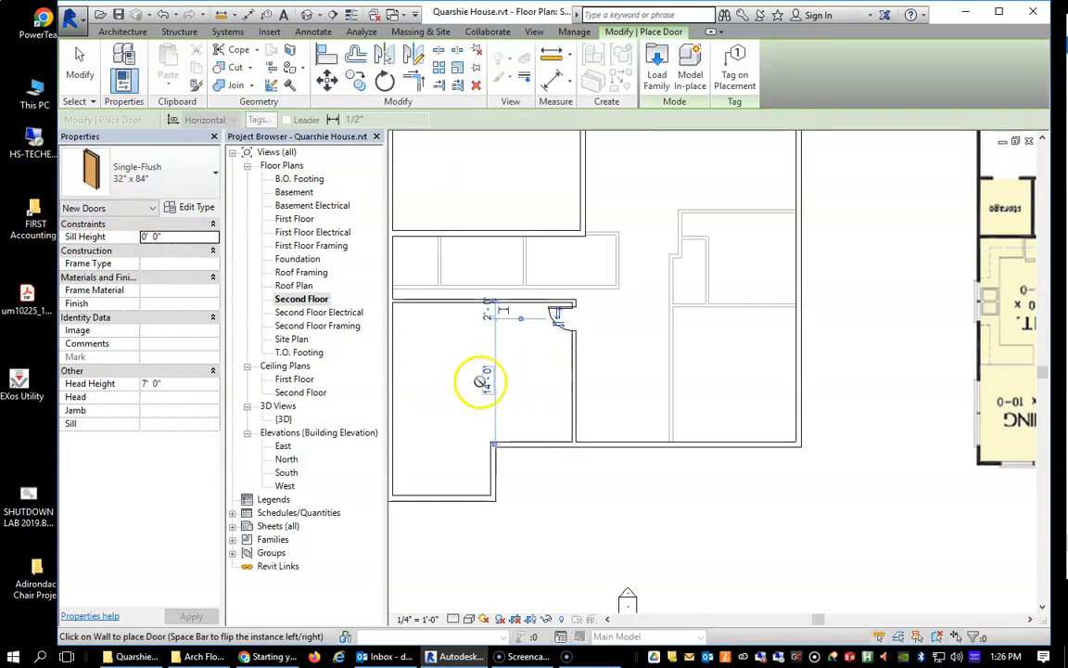
scroll(492, 375, down, 2)
scroll(506, 348, up, 5)
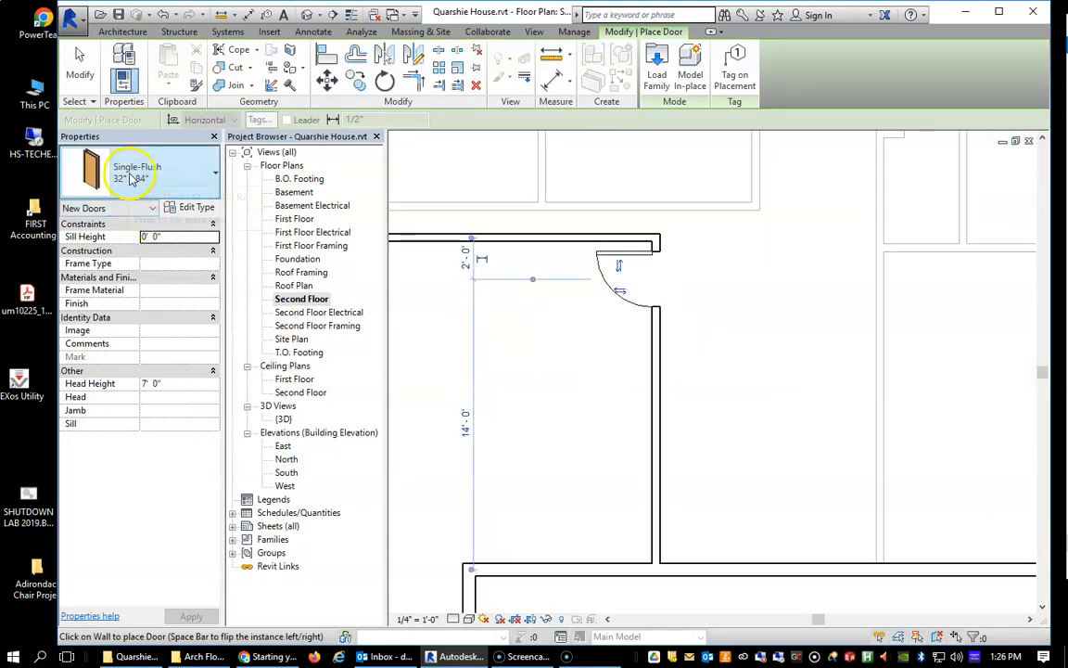
click(213, 173)
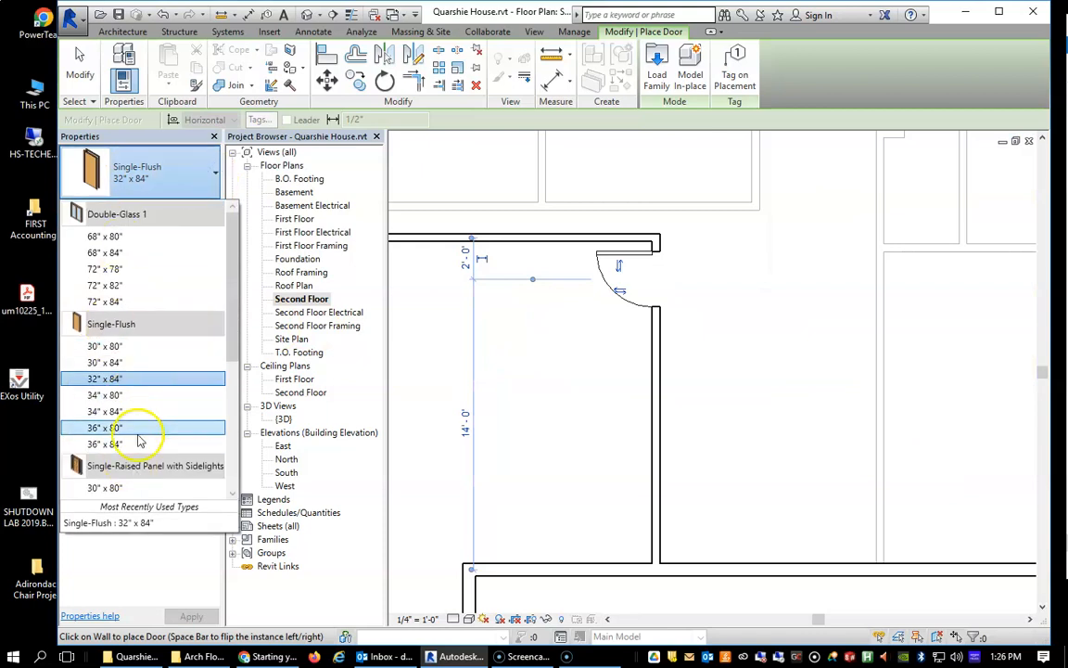
click(538, 313)
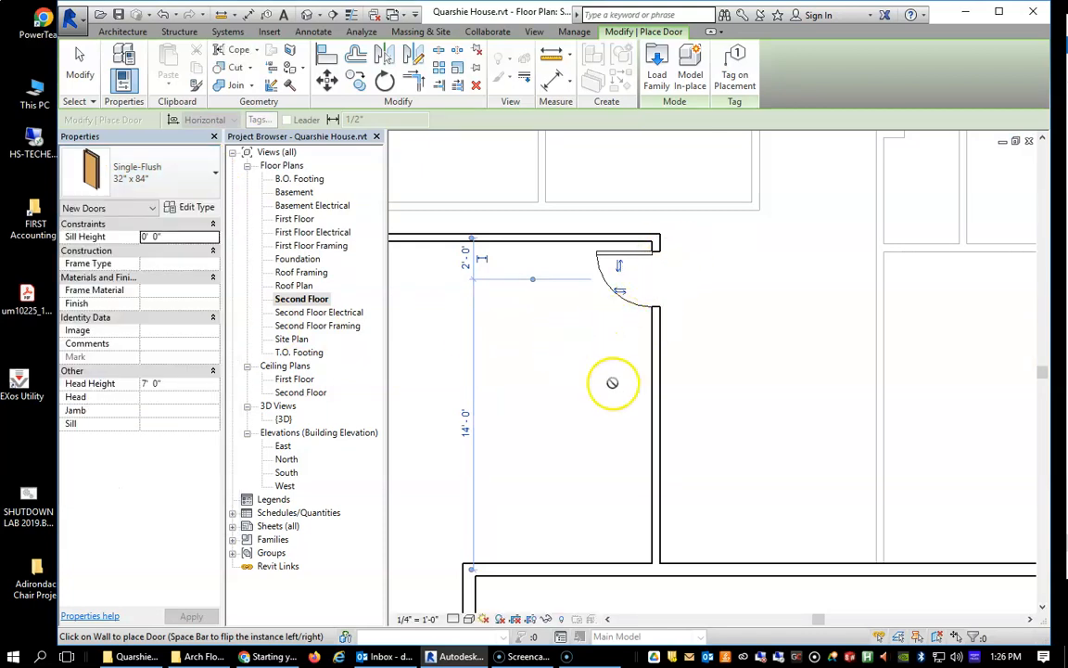
Place Fixed with Trim 36" x 48" windows in the southwest room: two in the west exterior wall and one in the south wall.
scroll(575, 380, down, 4)
middle_drag(579, 384, 741, 458)
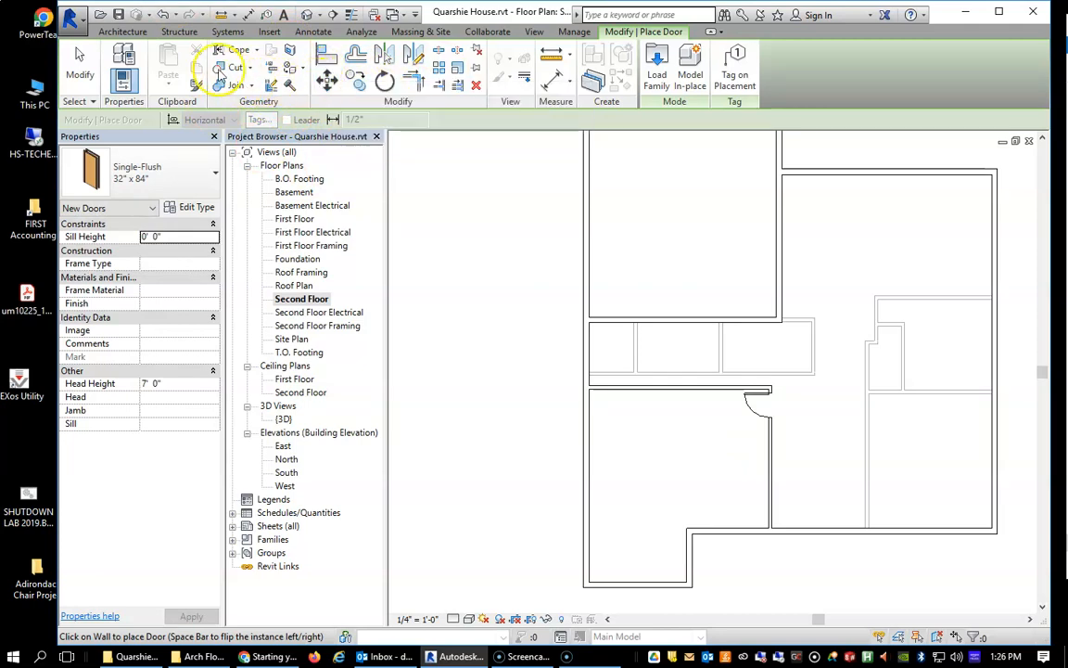
click(125, 32)
click(182, 66)
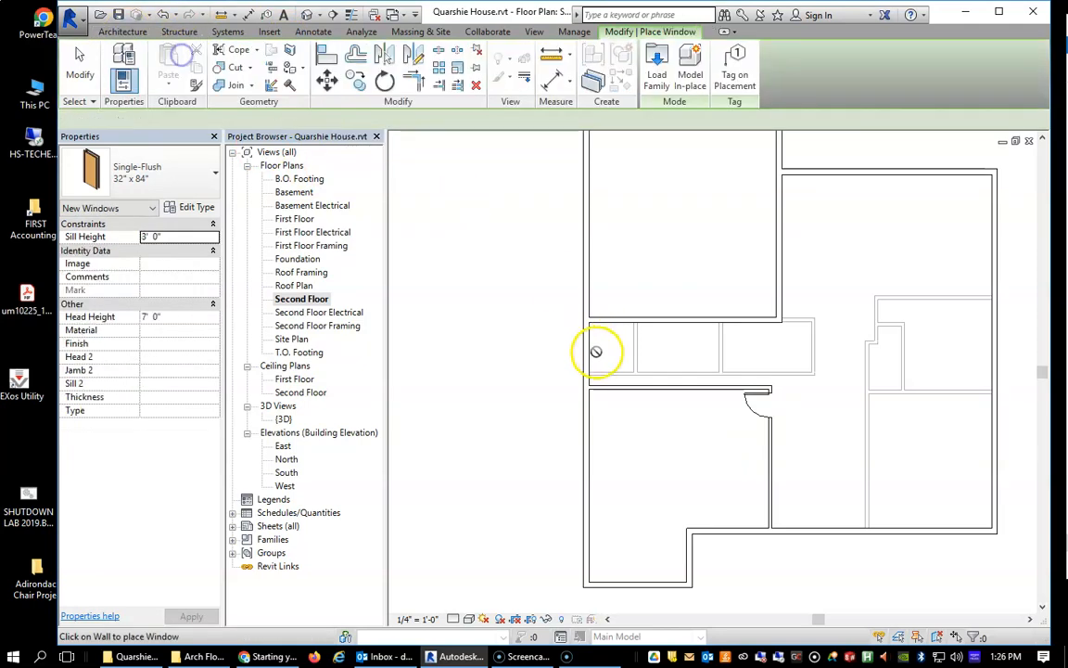
click(590, 436)
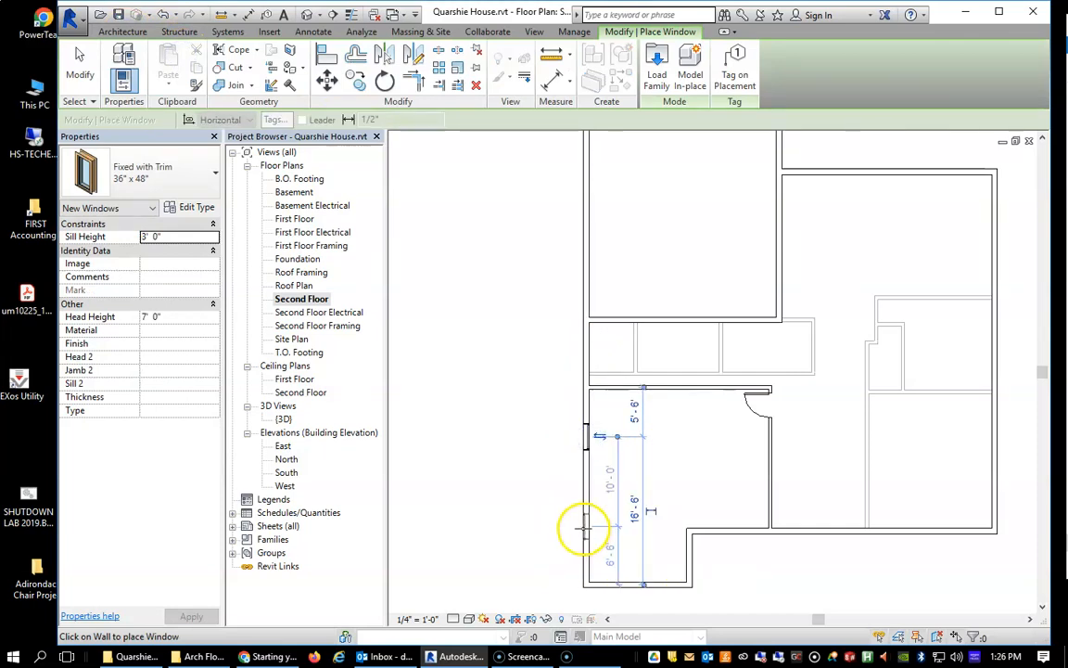
click(585, 530)
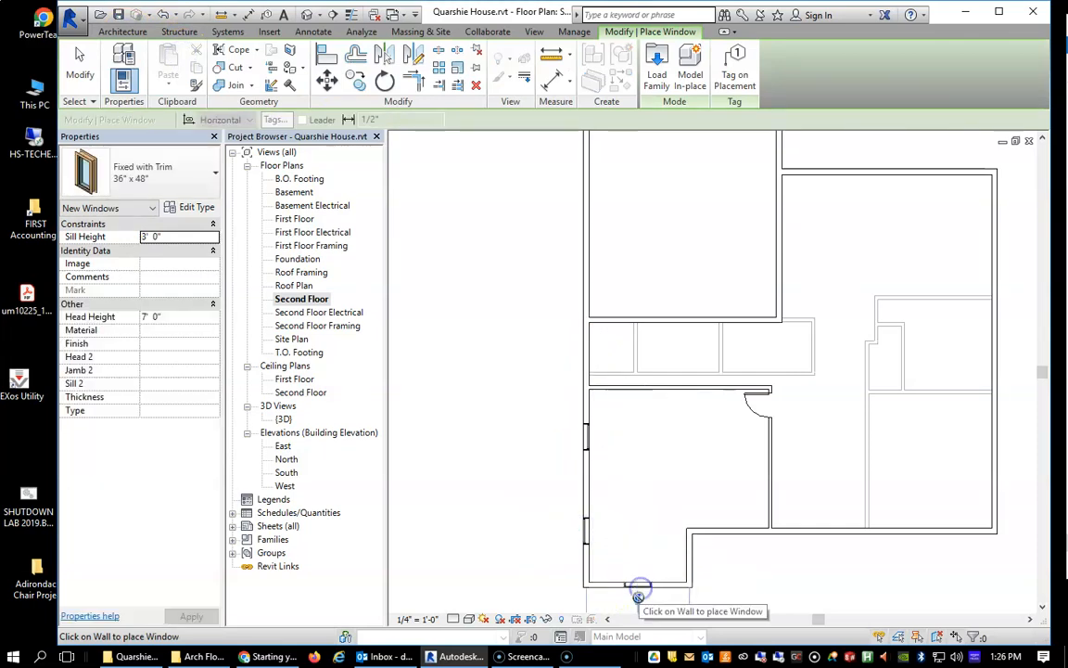
scroll(614, 503, up, 3)
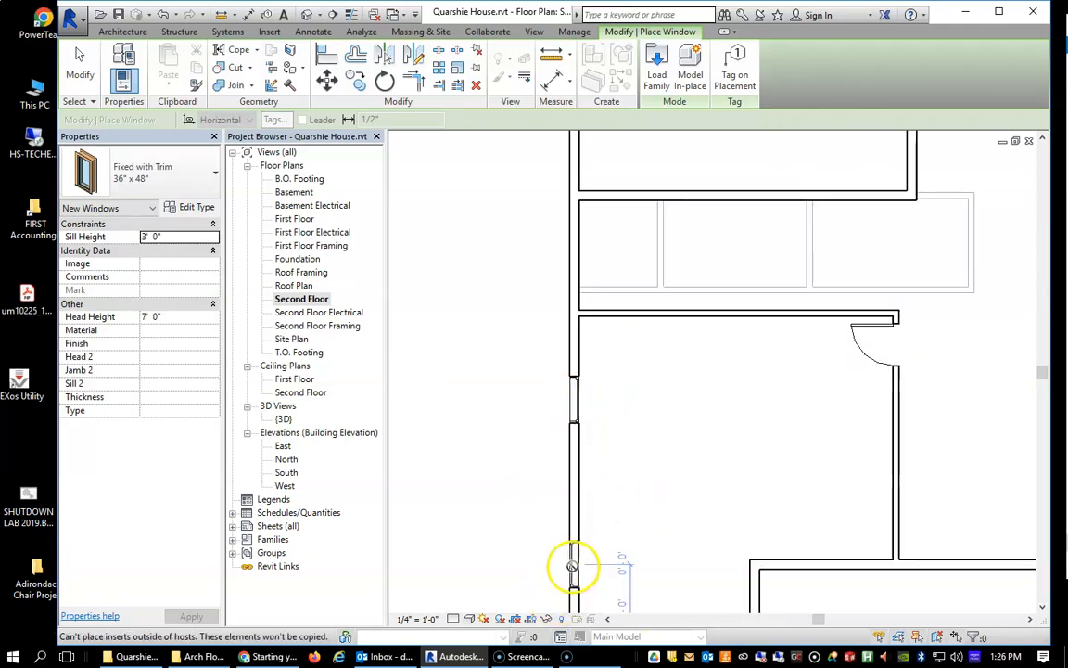
key(Escape)
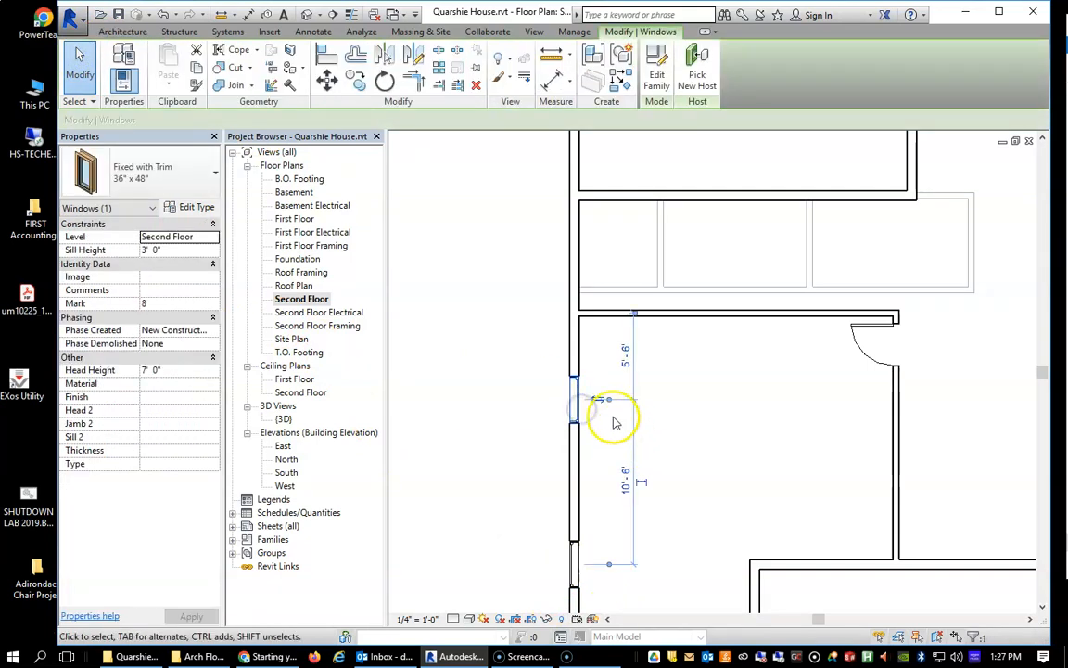
click(494, 447)
Create a building section cutting east-west through the northern window in the southwest room's west wall.
scroll(540, 494, down, 3)
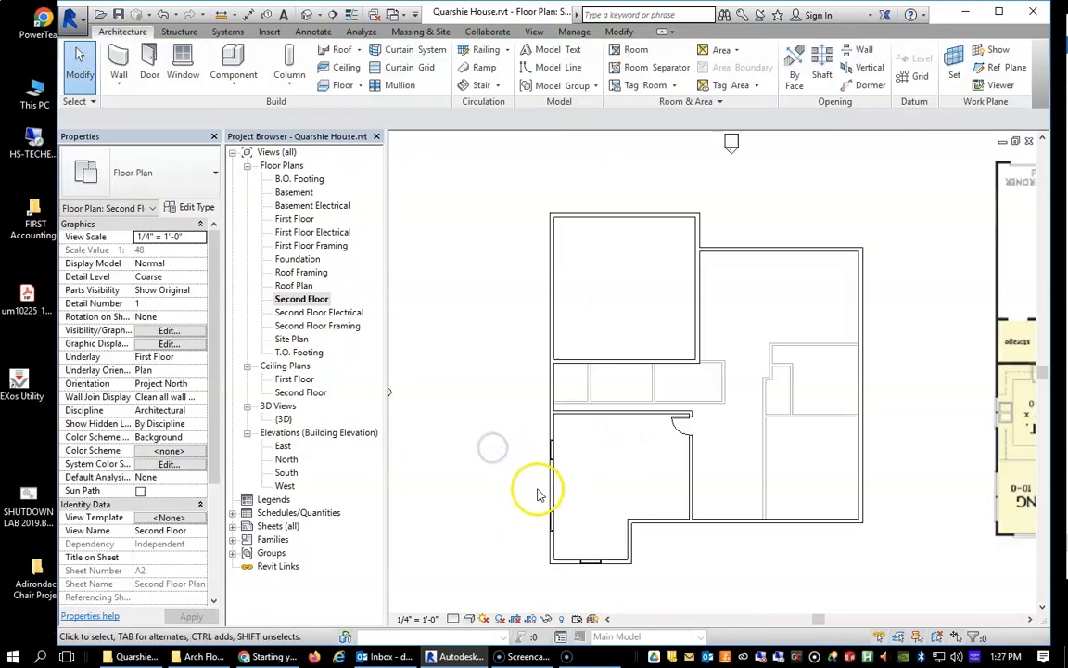
scroll(591, 561, up, 5)
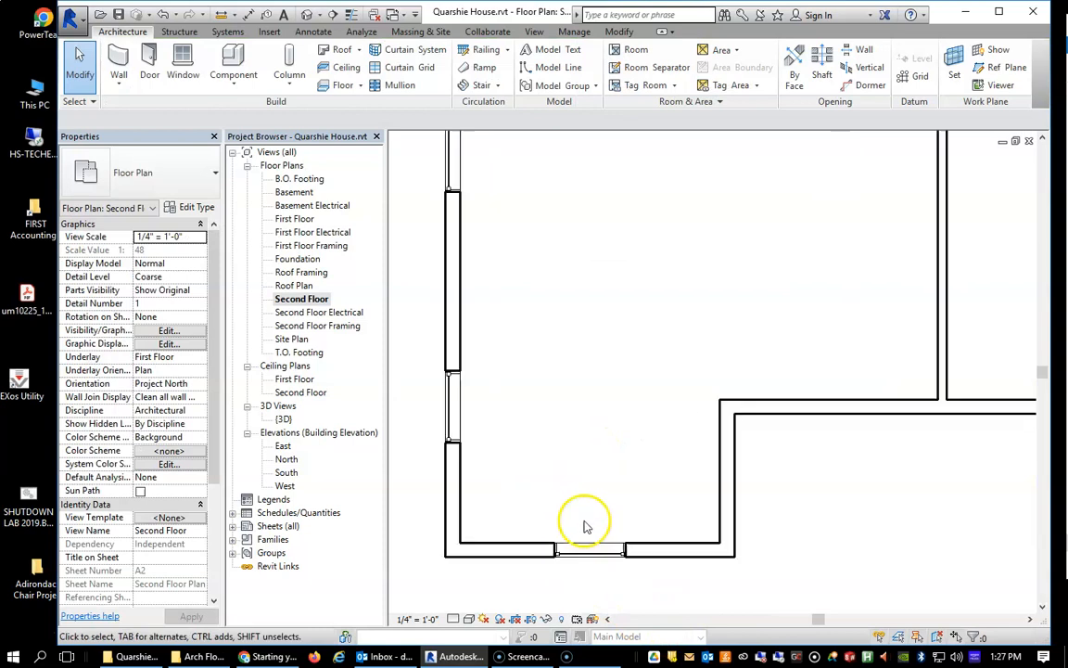
scroll(419, 278, down, 2)
middle_drag(417, 267, 531, 310)
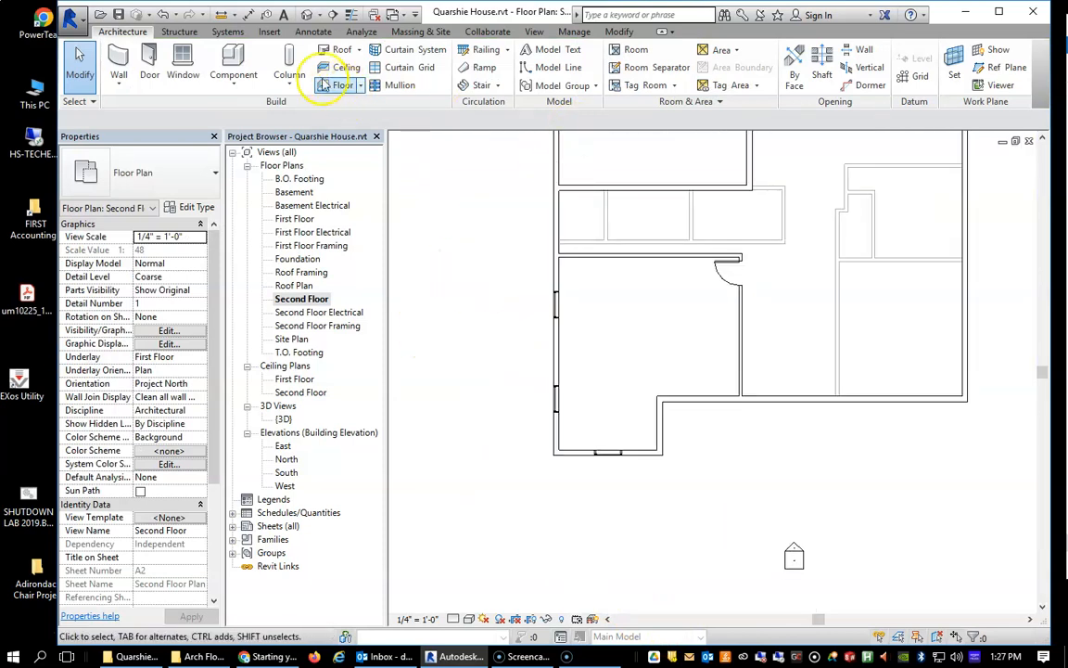
click(534, 33)
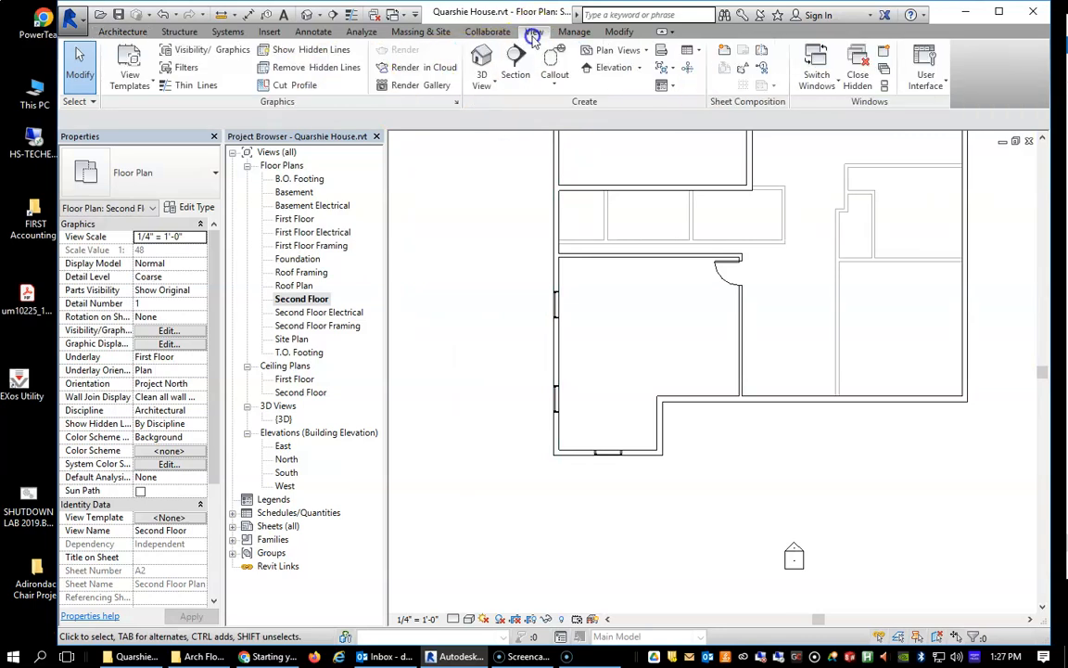
click(517, 66)
click(494, 298)
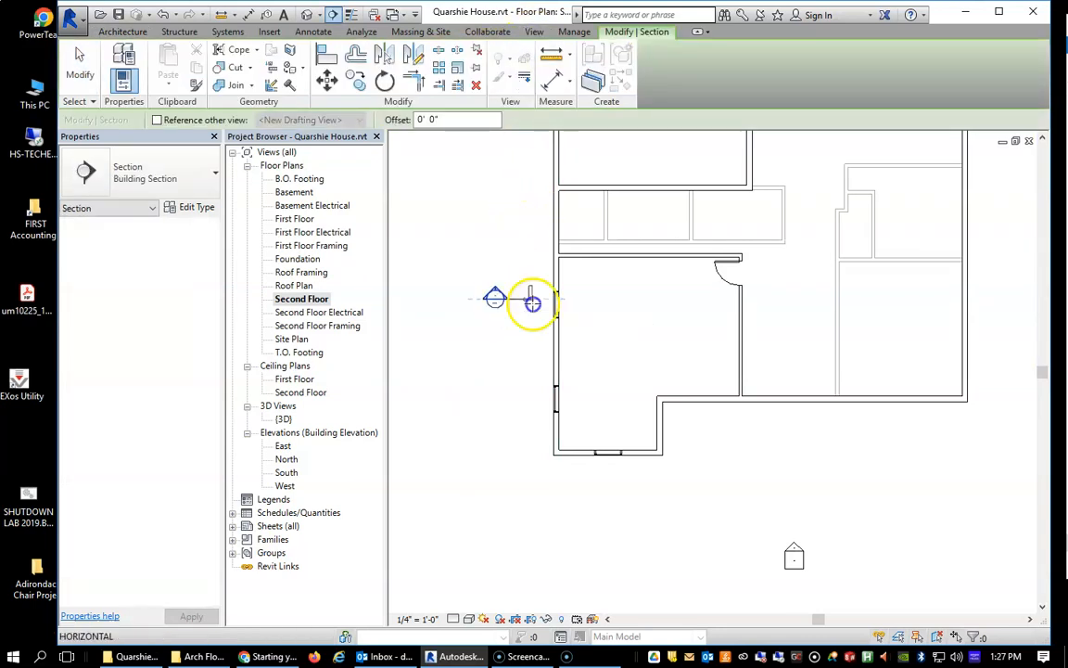
click(629, 296)
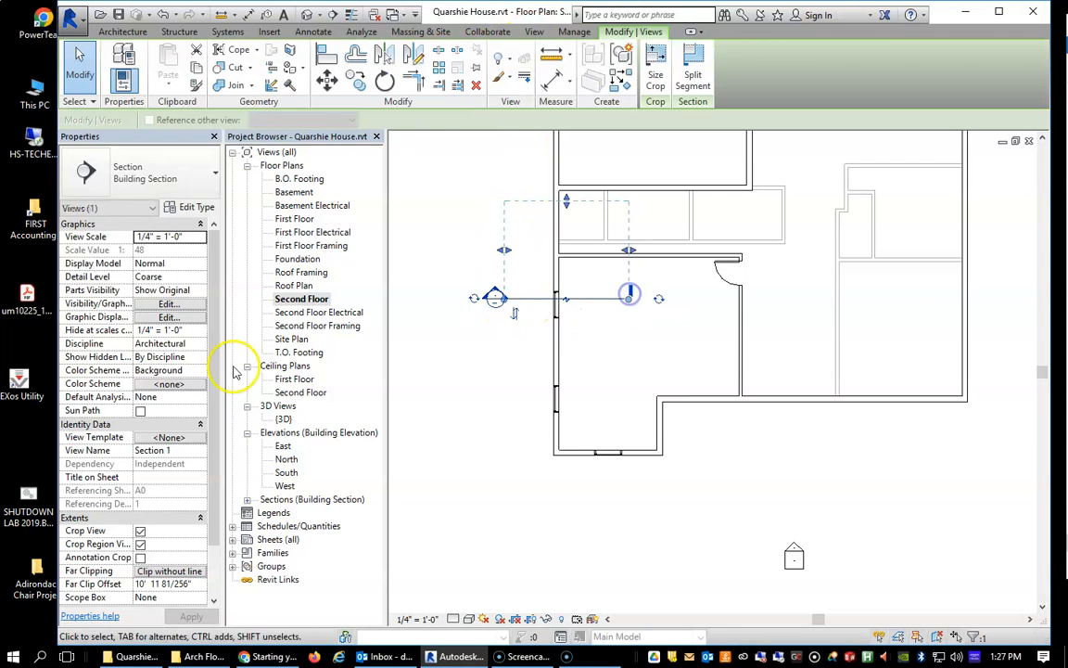
key(Escape)
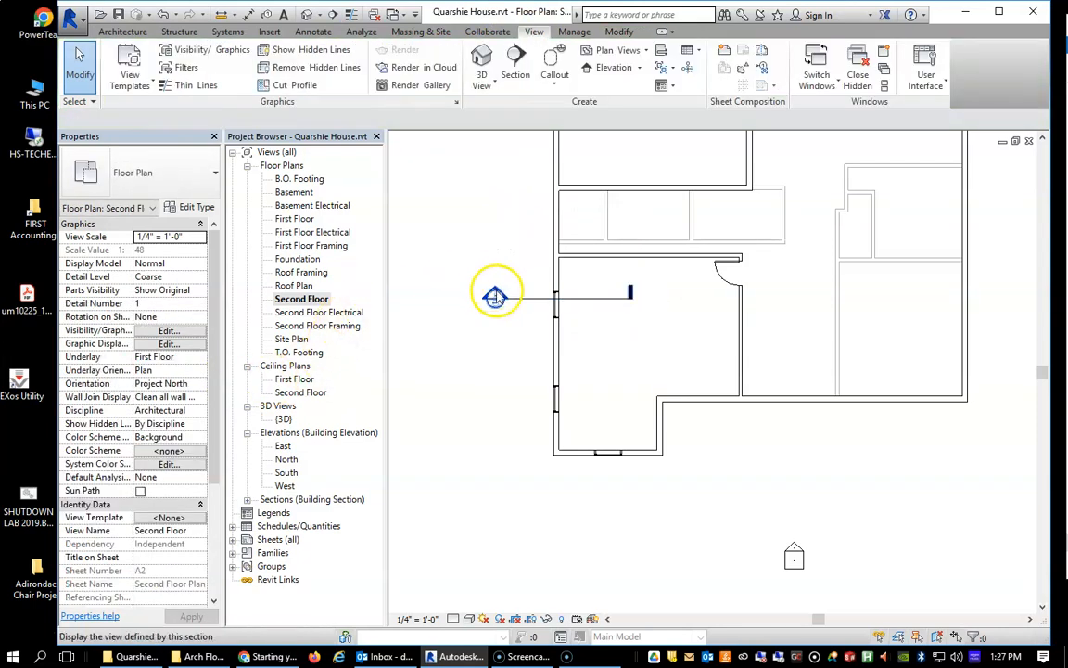
Open the new section view and examine the second-floor window cut in the exterior wall.
double_click(495, 296)
scroll(698, 320, up, 6)
scroll(749, 572, up, 2)
middle_drag(737, 575, 727, 482)
scroll(712, 450, down, 1)
scroll(679, 418, down, 1)
scroll(617, 283, down, 3)
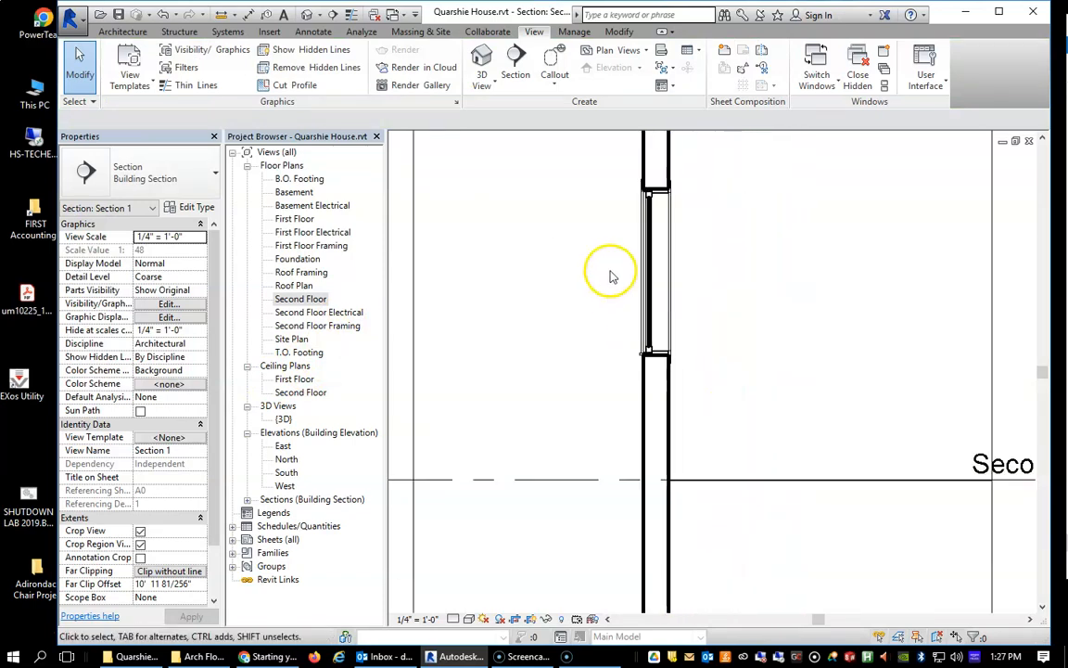
Change the second-floor window in the section to the Double Hung with Trim 24" x 48" type.
click(670, 329)
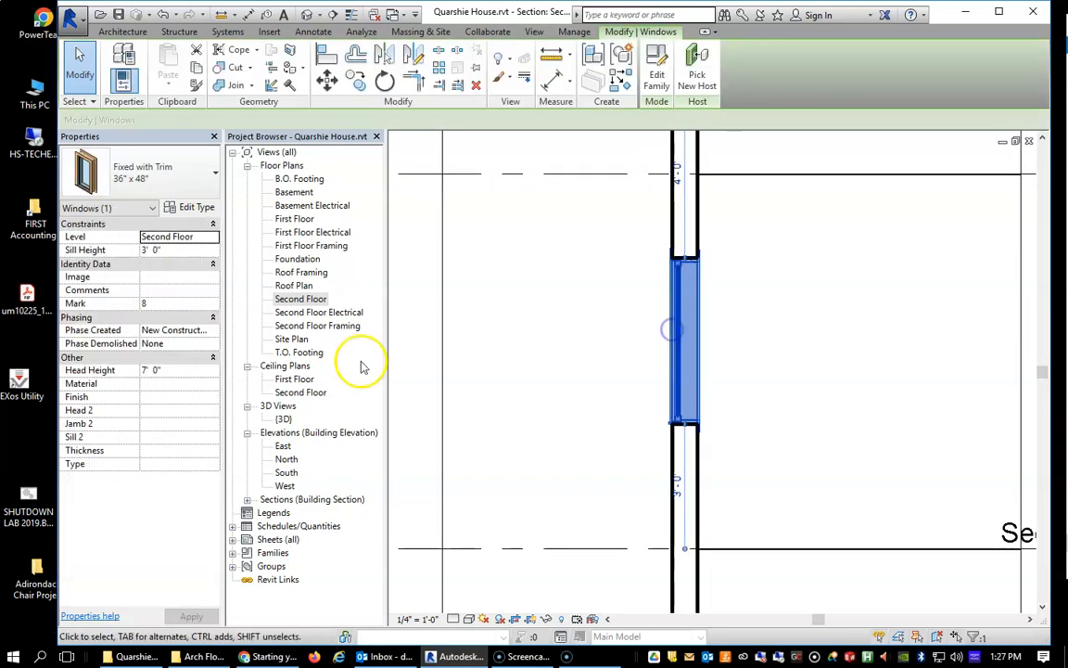
click(152, 209)
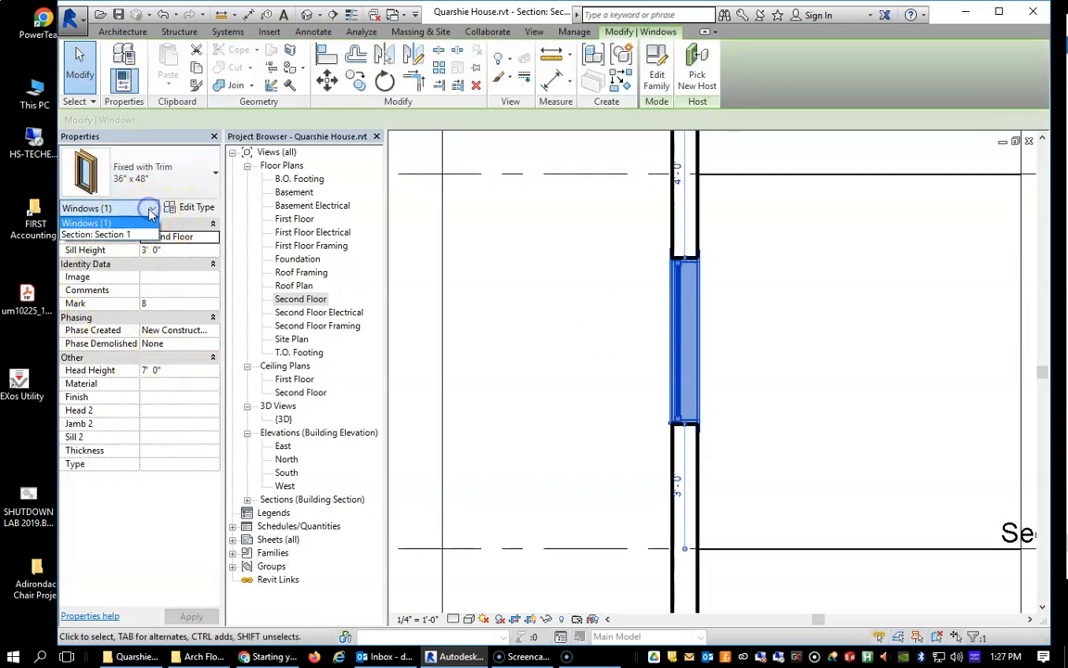
click(212, 176)
click(212, 174)
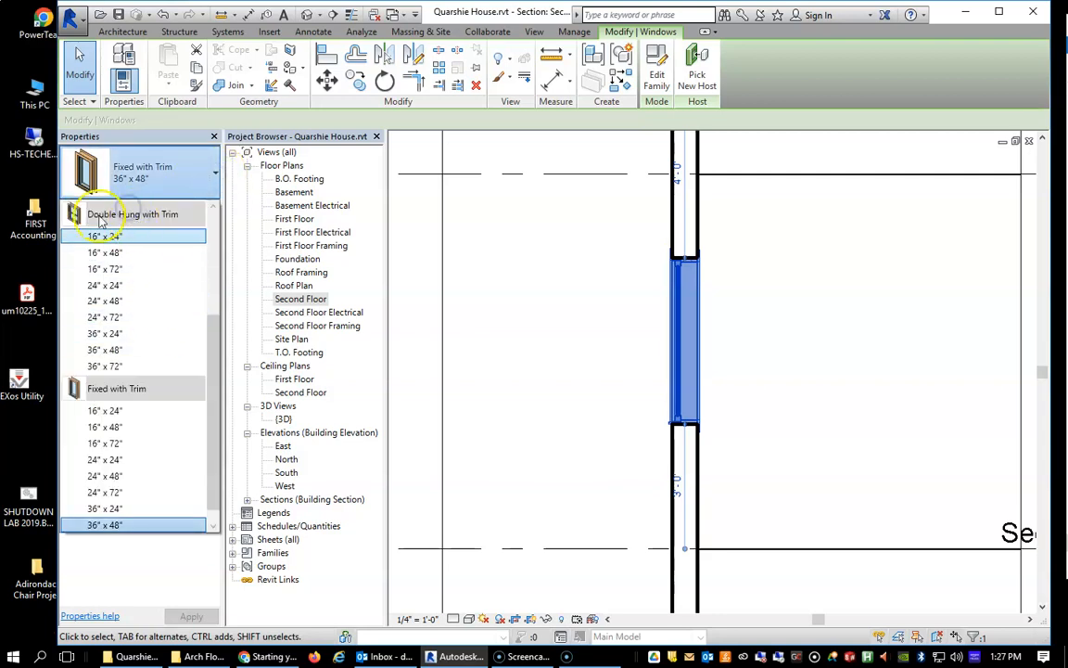
mouse_move(106, 319)
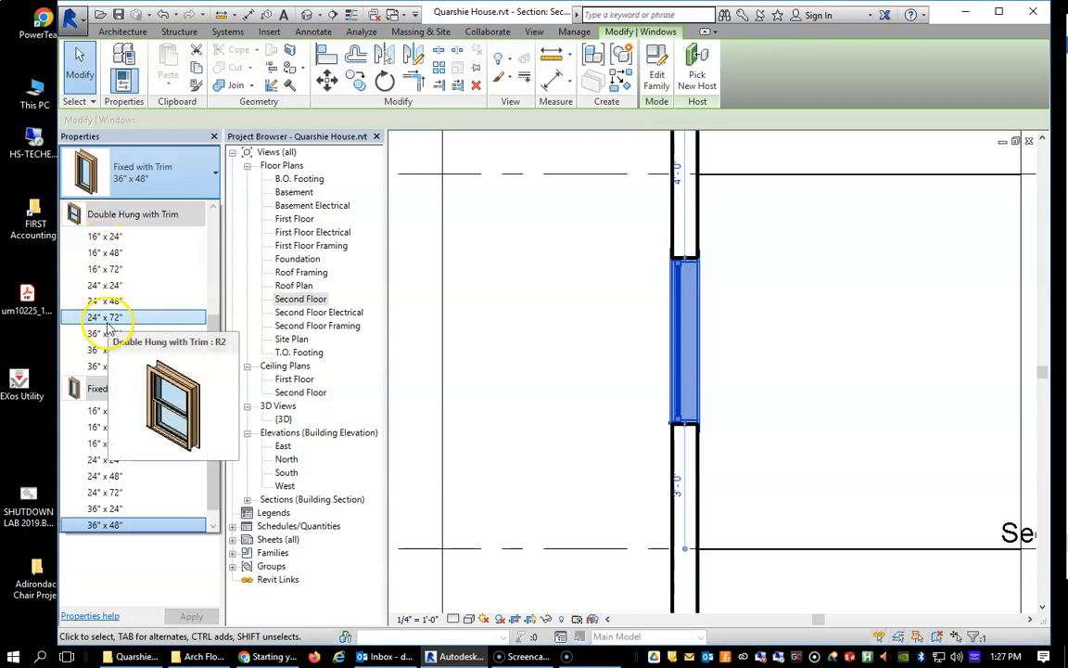
click(109, 302)
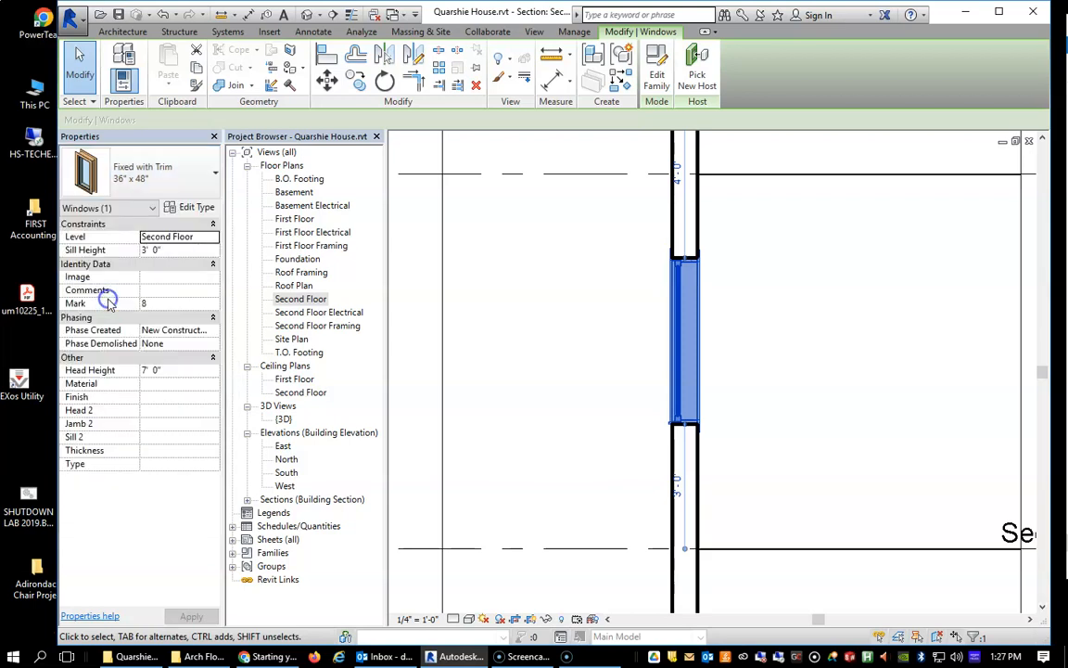
Examine the double-hung window's sashes, head and sill in the section through the second-floor exterior wall.
click(440, 288)
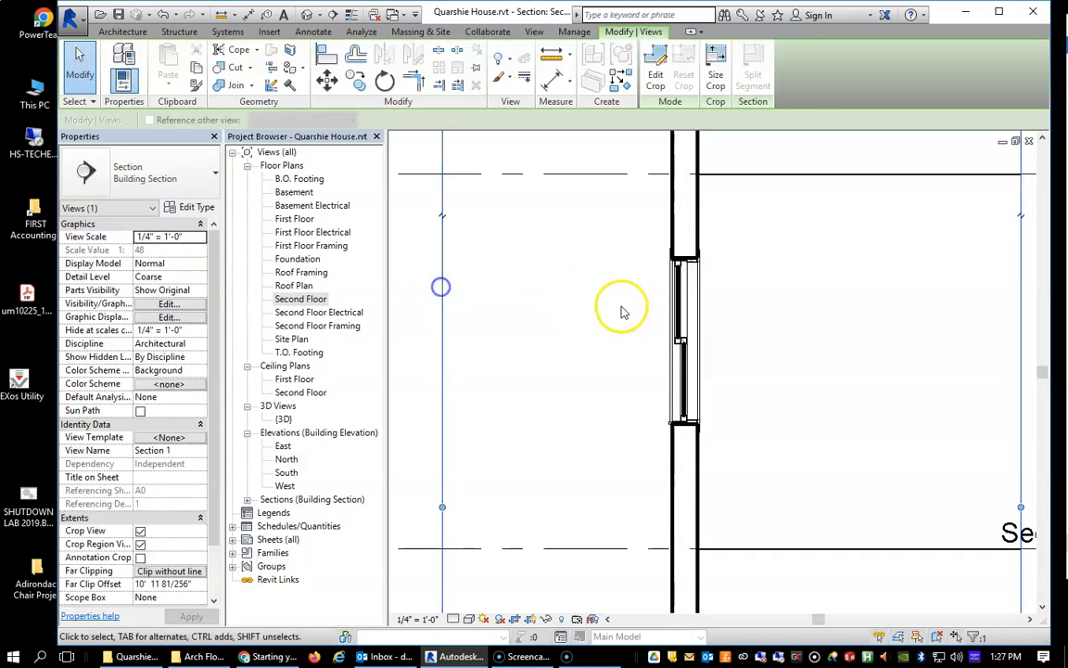
scroll(623, 353, down, 2)
scroll(668, 401, up, 3)
scroll(664, 376, up, 2)
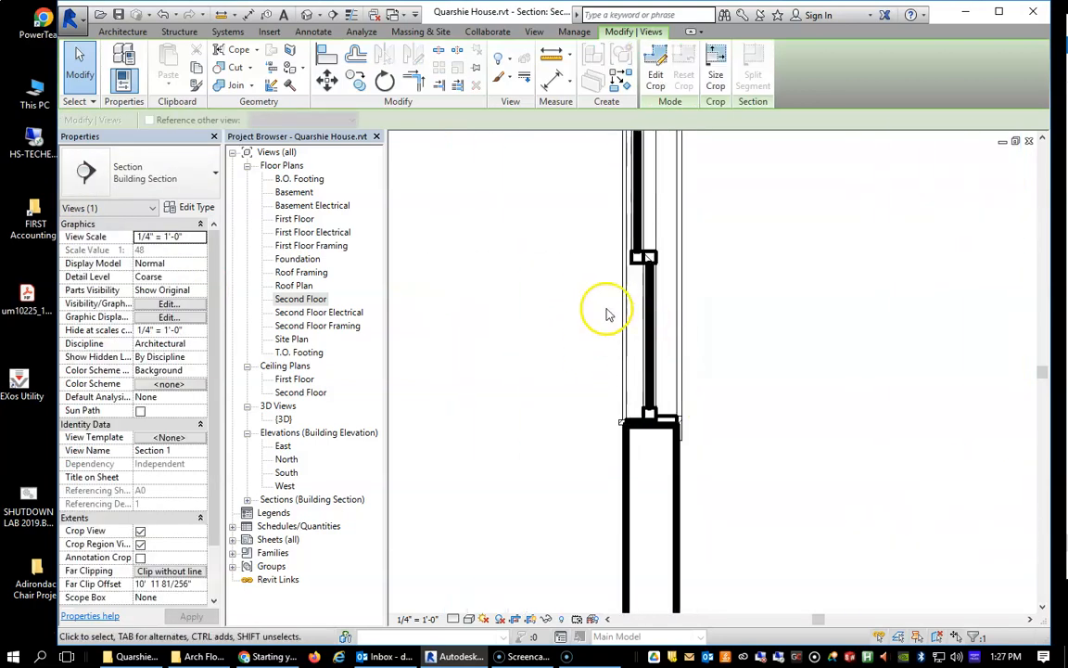
scroll(597, 297, down, 3)
scroll(634, 266, up, 4)
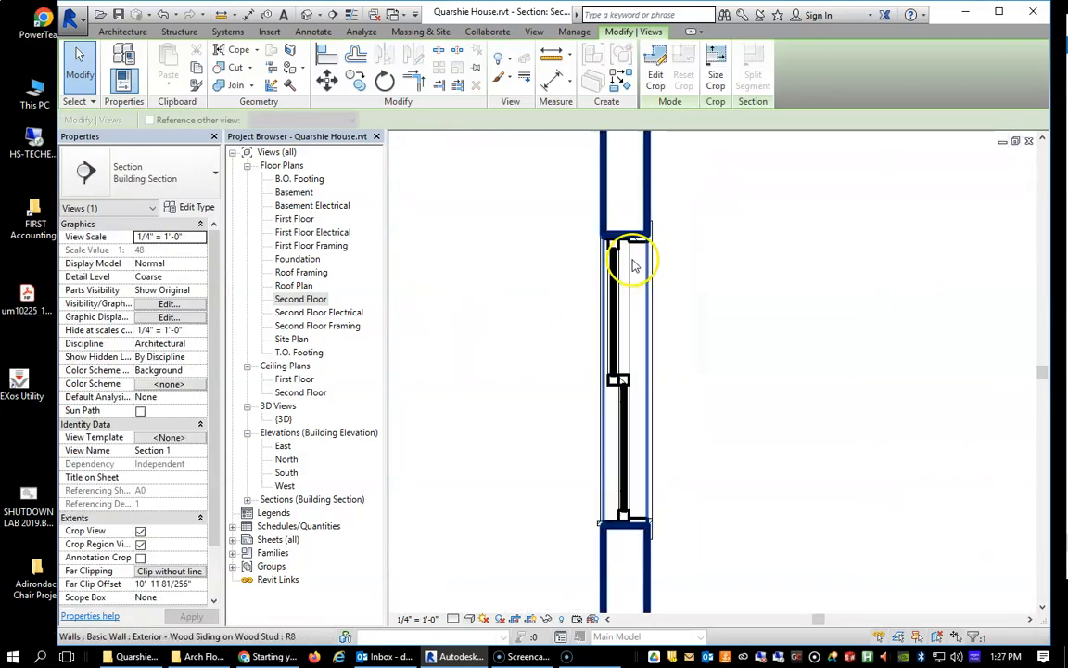
click(617, 273)
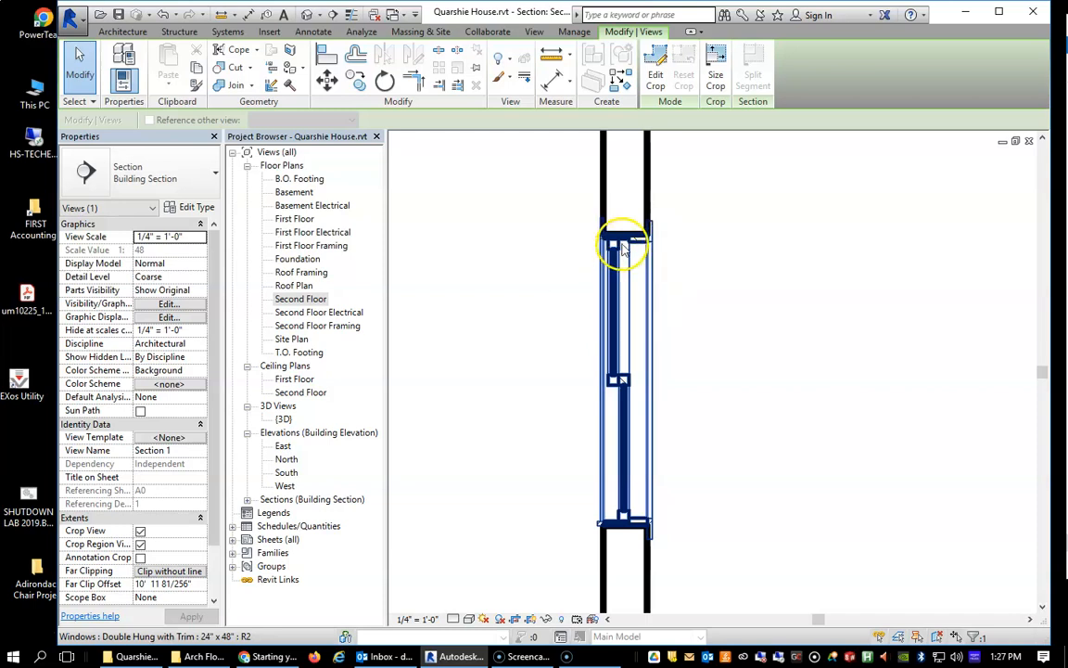
scroll(649, 487, up, 2)
scroll(631, 530, down, 3)
scroll(635, 530, up, 3)
scroll(613, 425, down, 3)
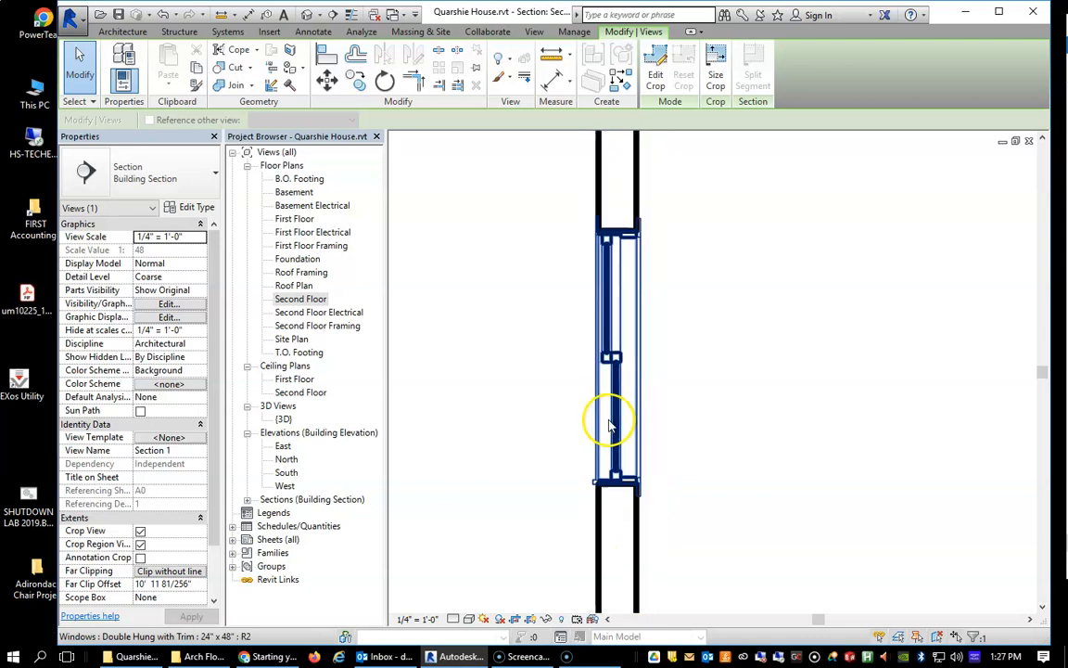
scroll(636, 426, up, 2)
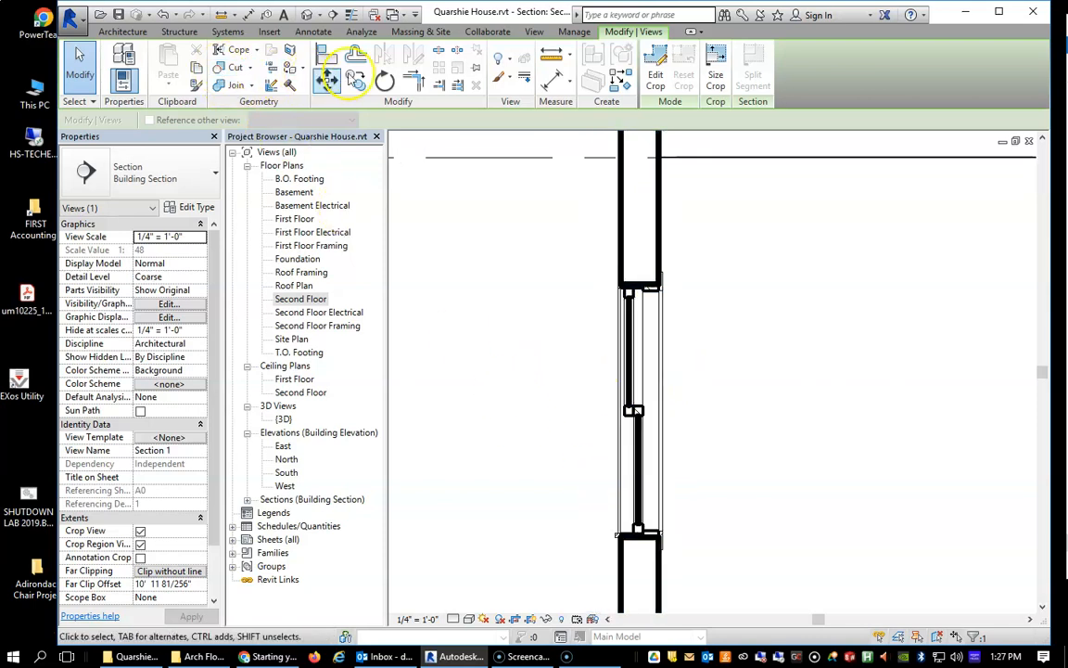
Set the section view's detail level to Fine and turn on Thin Lines to inspect the window's frame and trim.
click(468, 619)
click(453, 618)
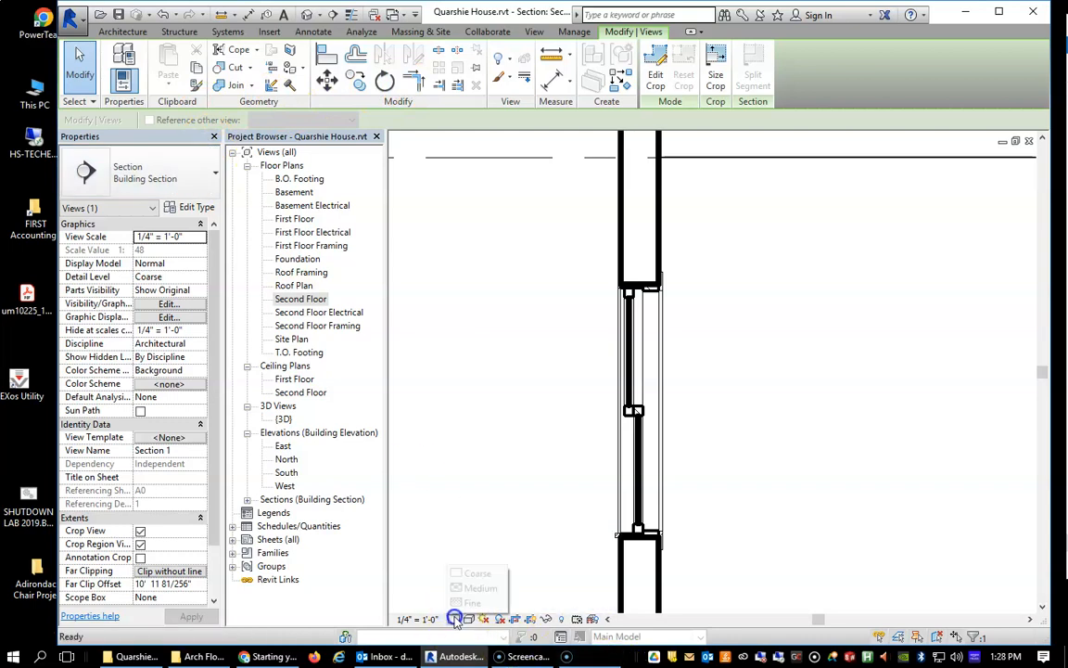
click(470, 603)
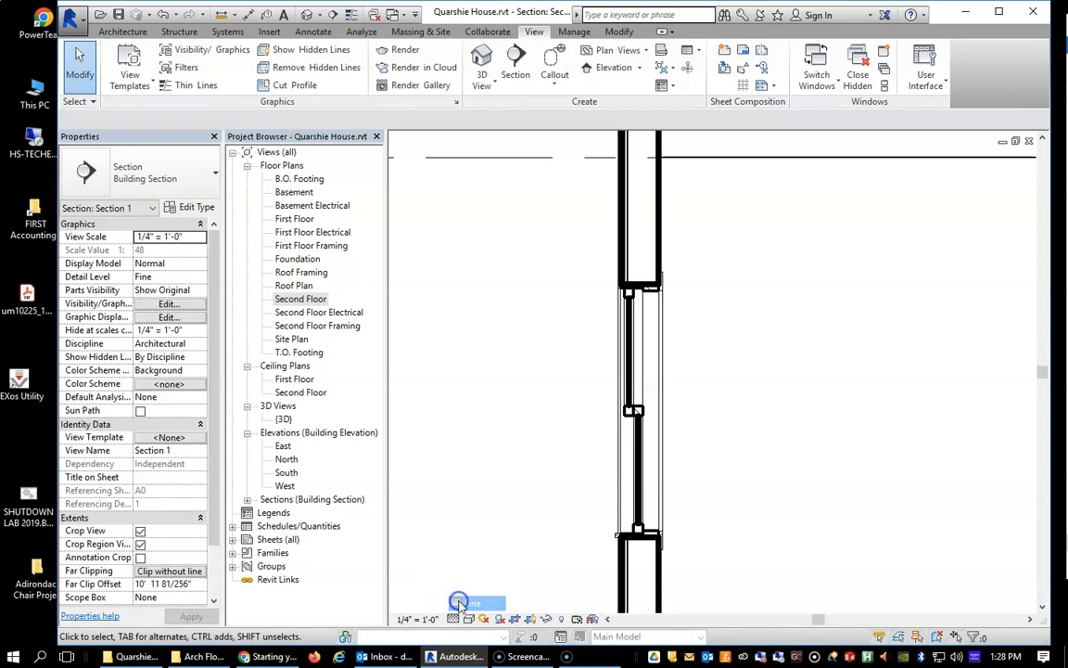
click(185, 85)
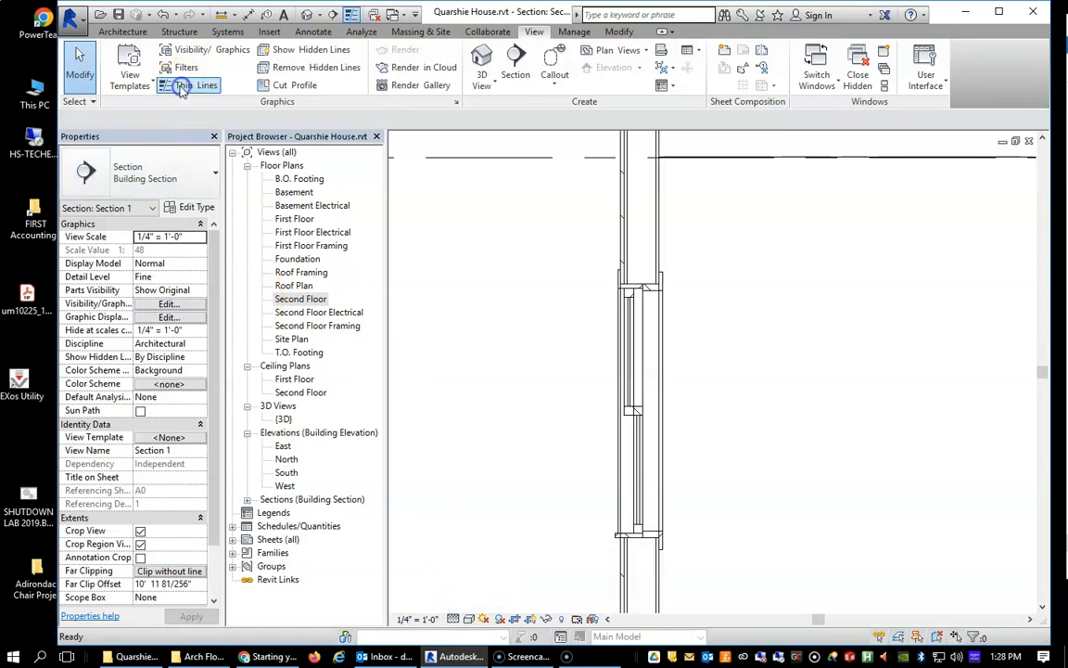
scroll(616, 533, down, 2)
scroll(607, 517, up, 2)
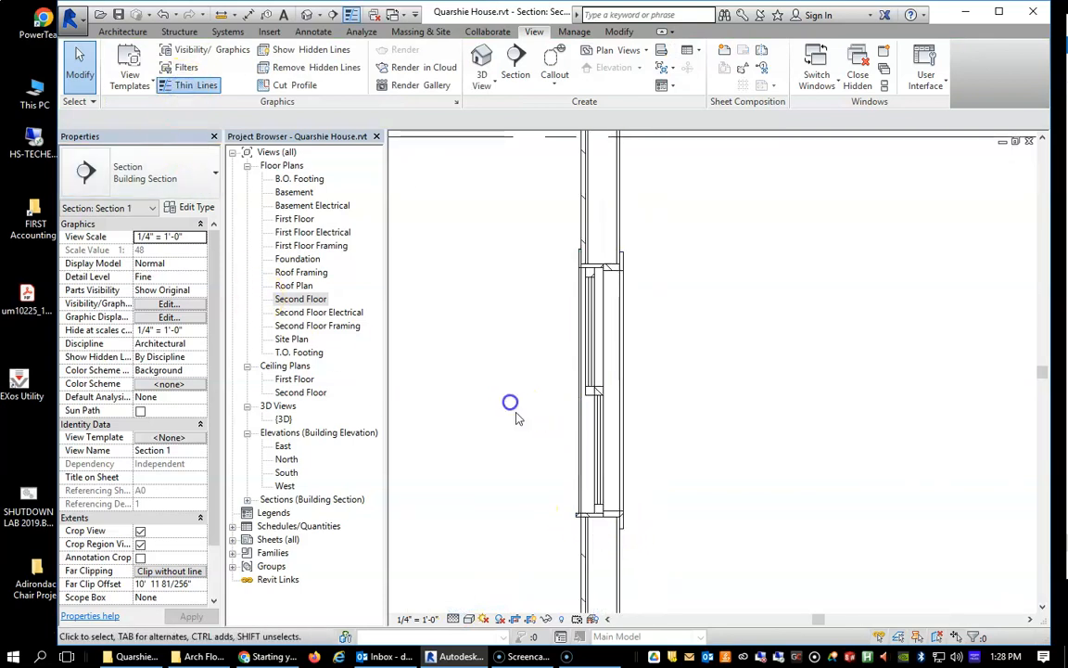
scroll(554, 496, up, 3)
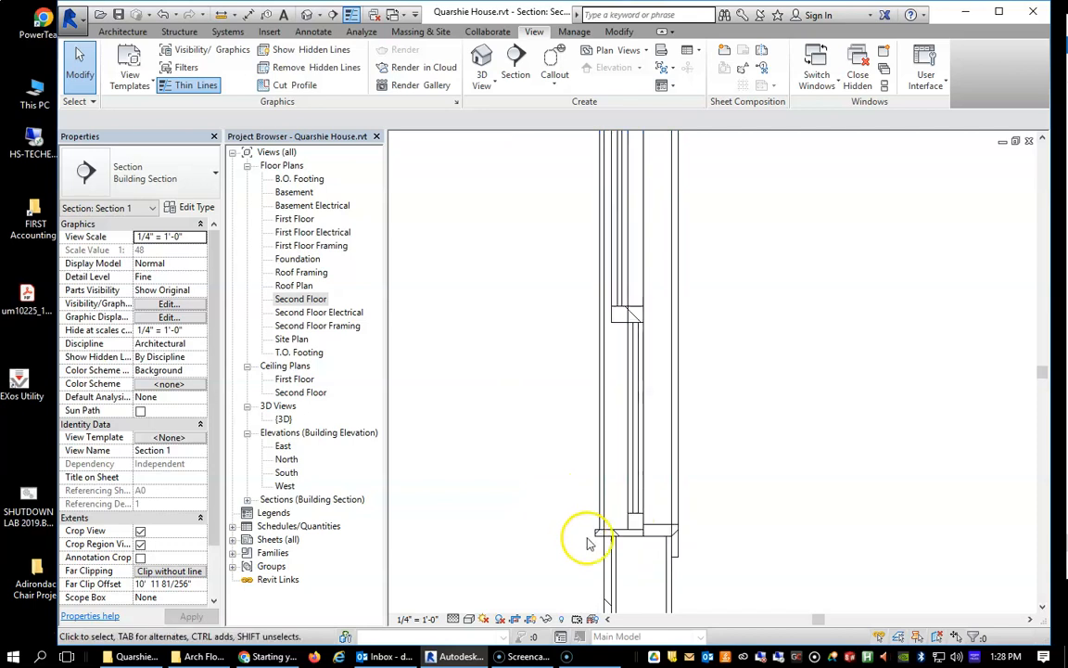
scroll(561, 491, down, 5)
scroll(565, 484, down, 3)
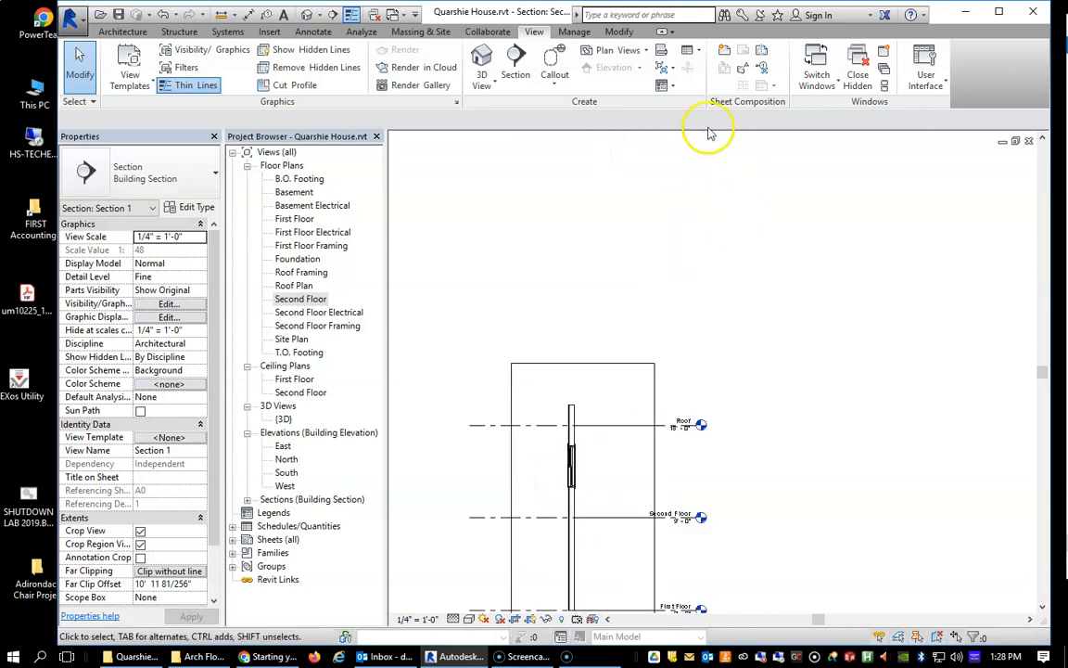
Open the default 3D view, orient it to the house's southwest corner and examine the double-hung and fixed windows.
click(483, 60)
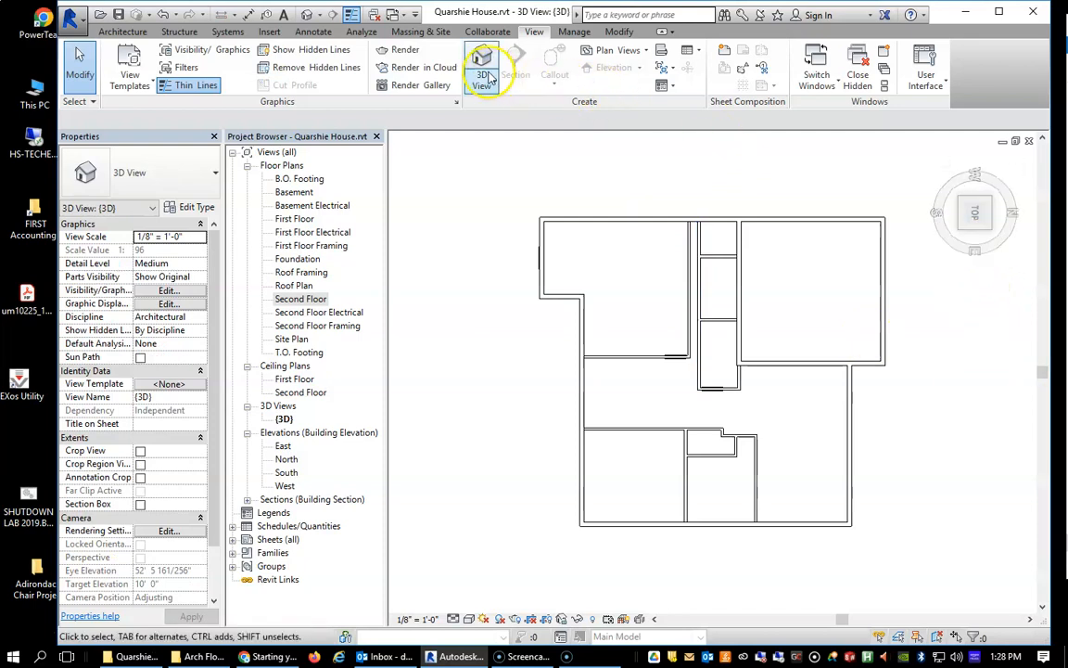
click(489, 77)
click(491, 109)
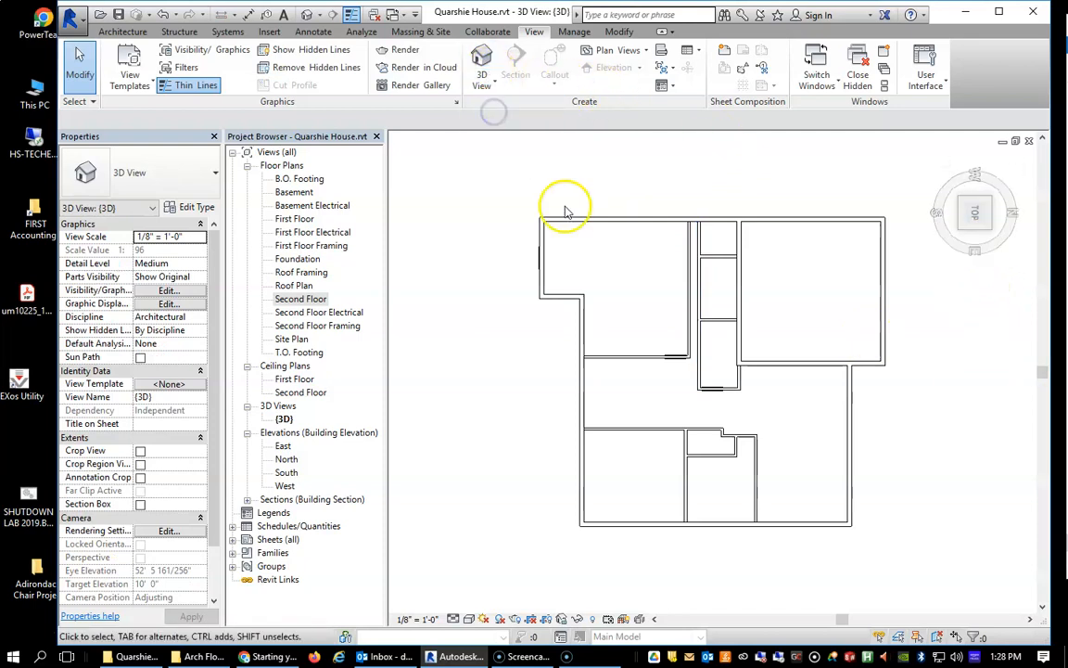
click(967, 232)
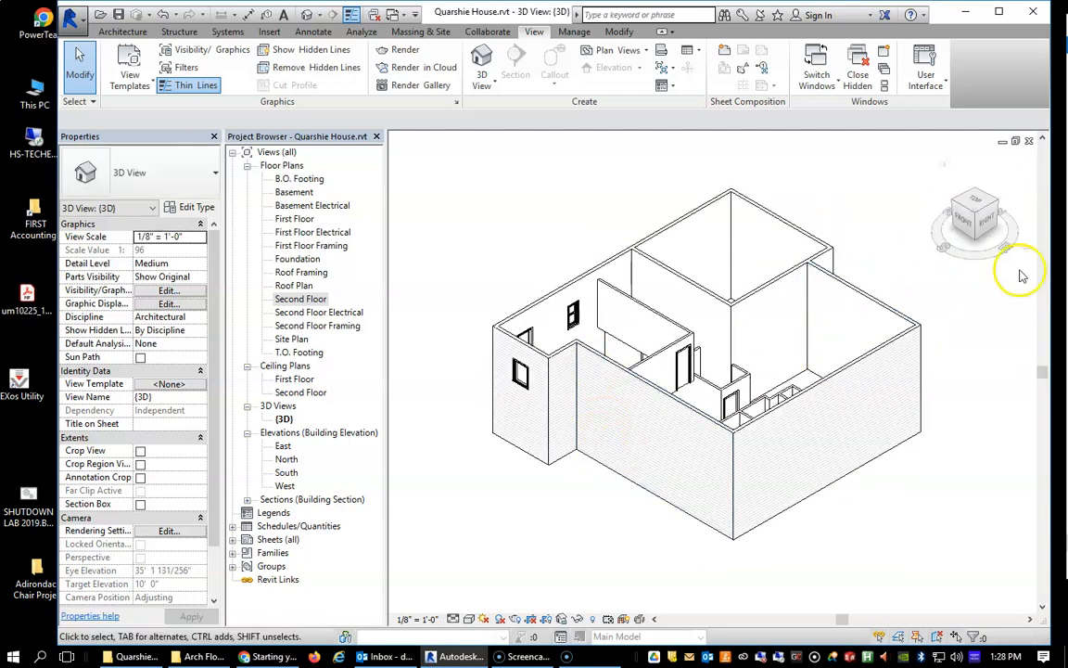
click(958, 206)
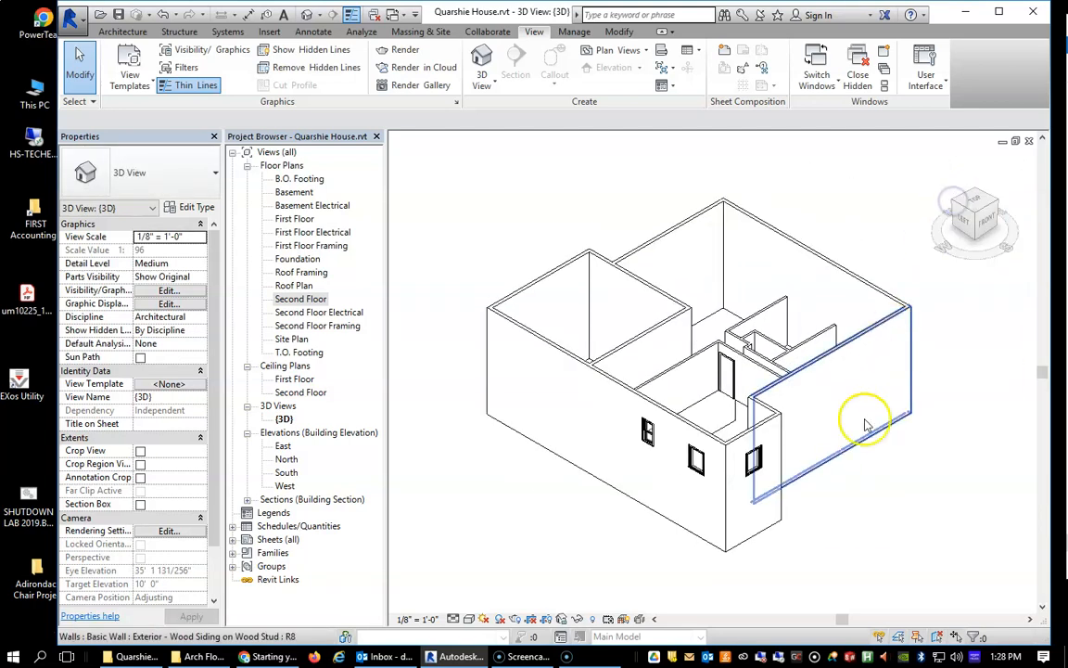
scroll(655, 450, up, 3)
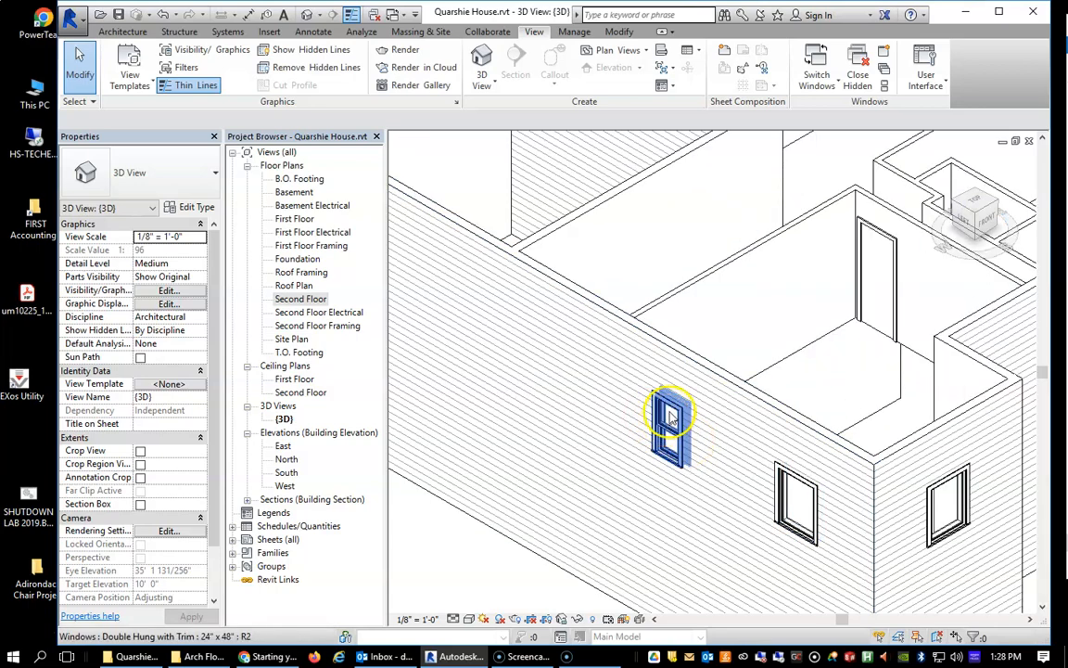
scroll(655, 487, up, 2)
scroll(674, 491, up, 2)
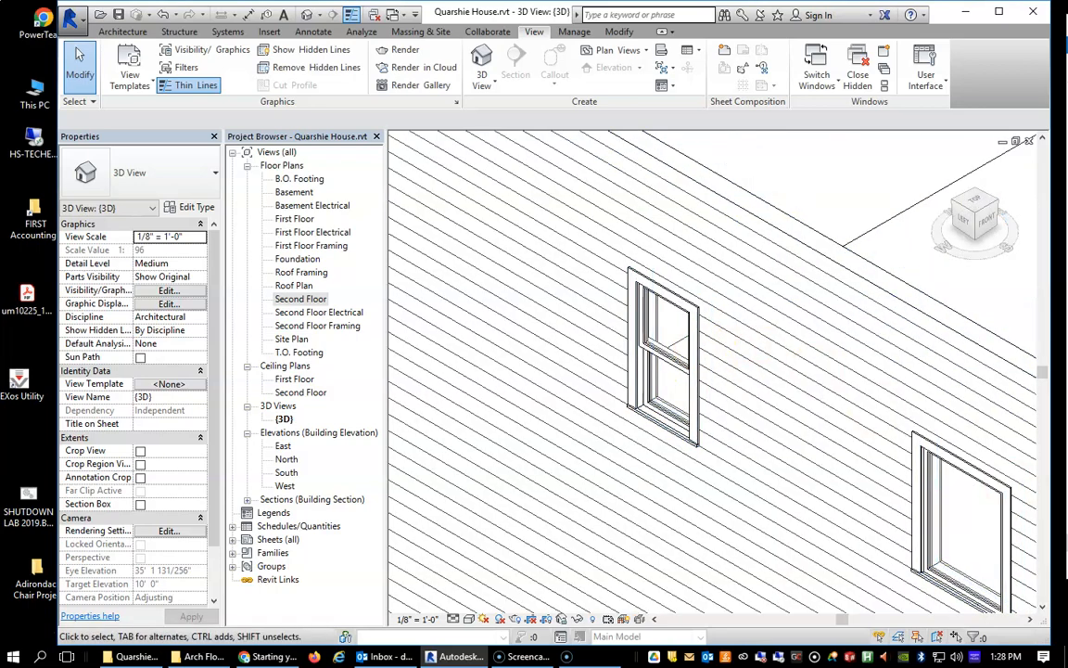
scroll(759, 556, down, 4)
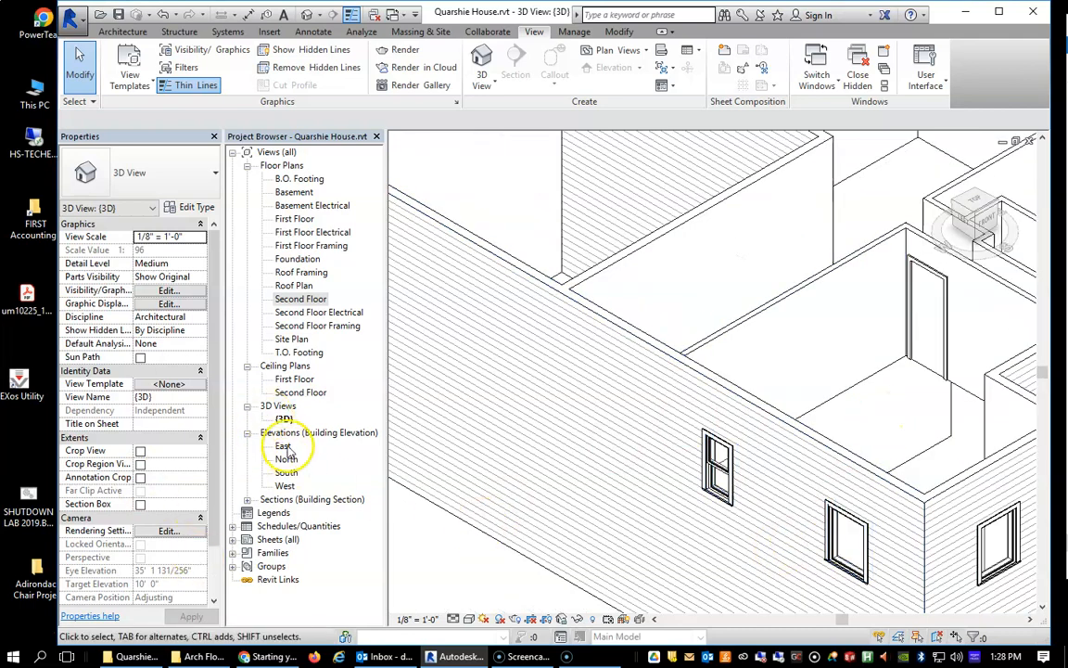
scroll(560, 469, up, 3)
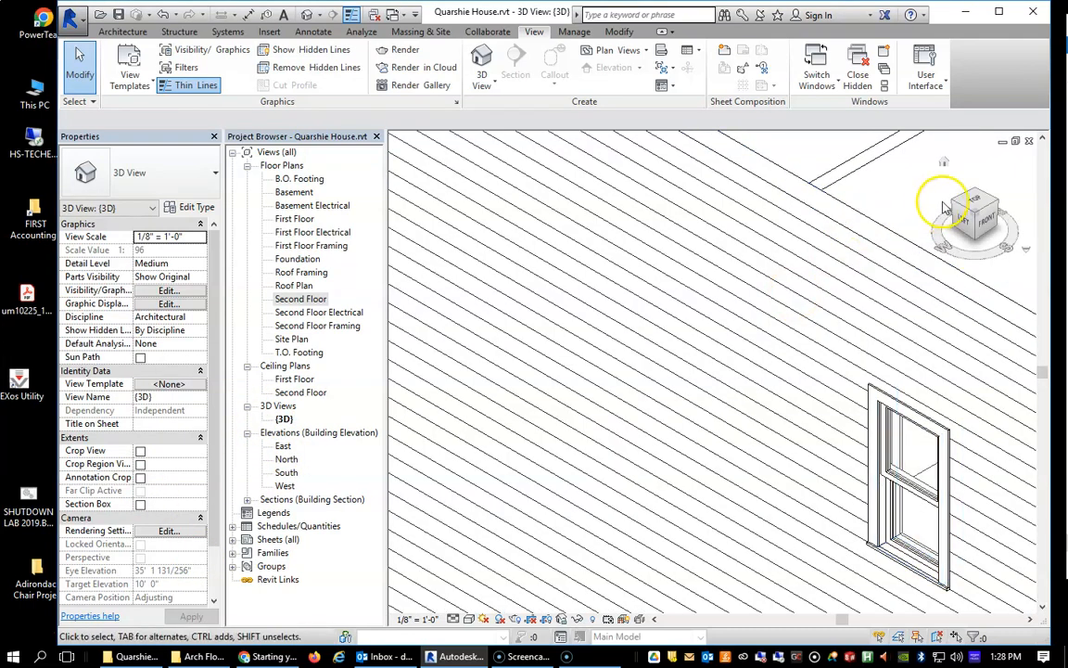
click(972, 206)
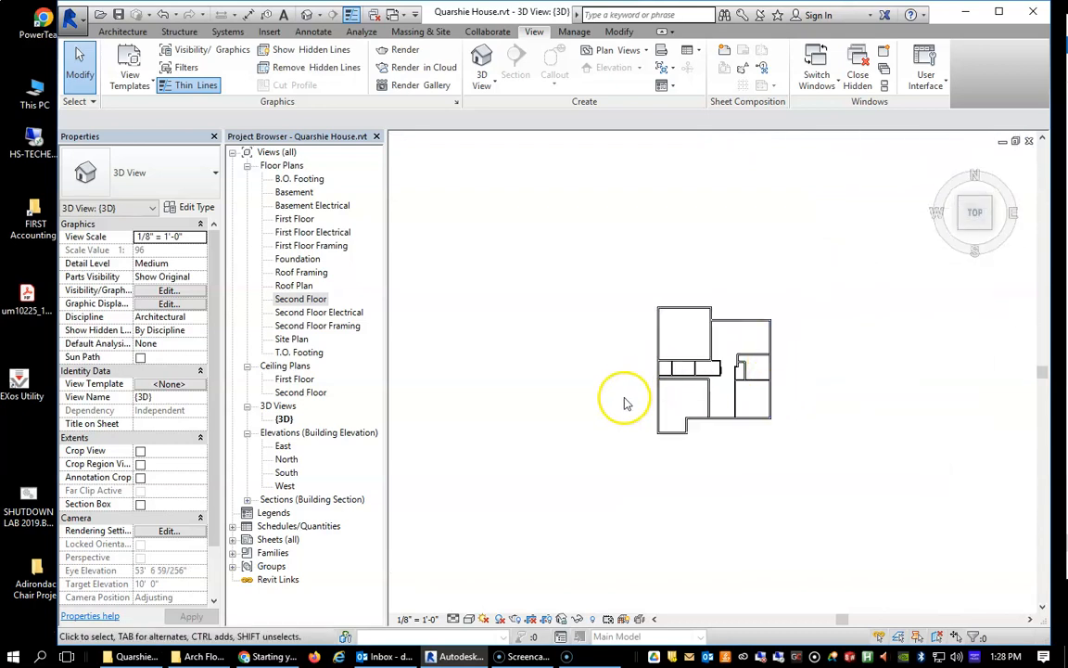
In the West elevation, move the double-hung window up to a 4'-0" sill height and north to 13'-0" from the fixed window.
double_click(285, 488)
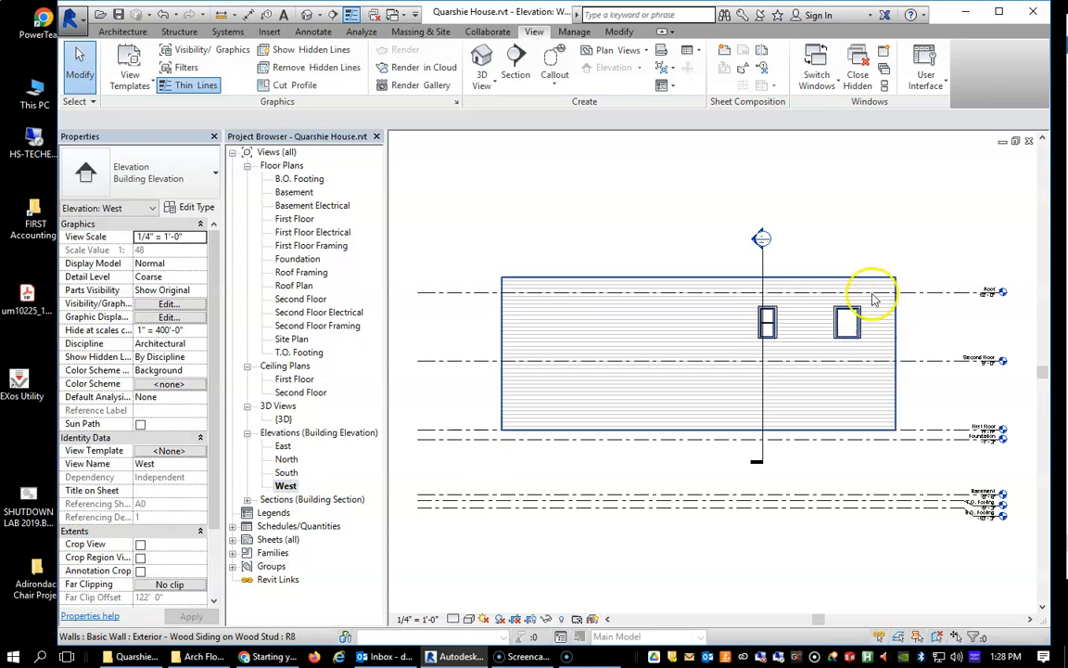
scroll(772, 342, up, 4)
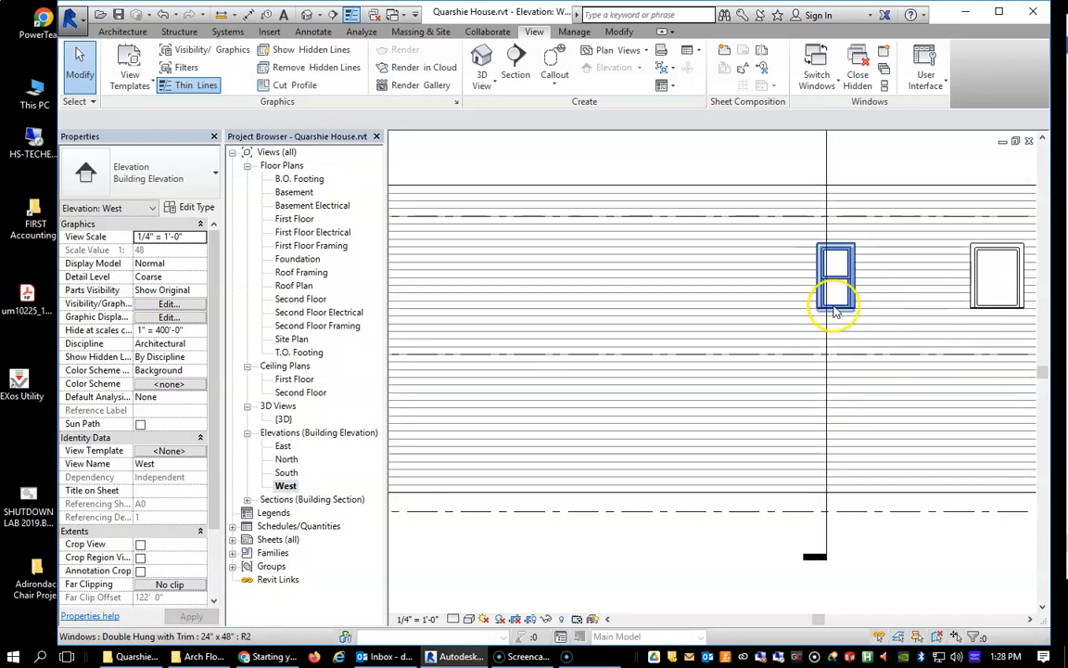
scroll(835, 297, down, 3)
mouse_move(835, 291)
mouse_down()
mouse_move(862, 288)
mouse_move(843, 288)
mouse_up()
click(908, 295)
drag(909, 295, 804, 287)
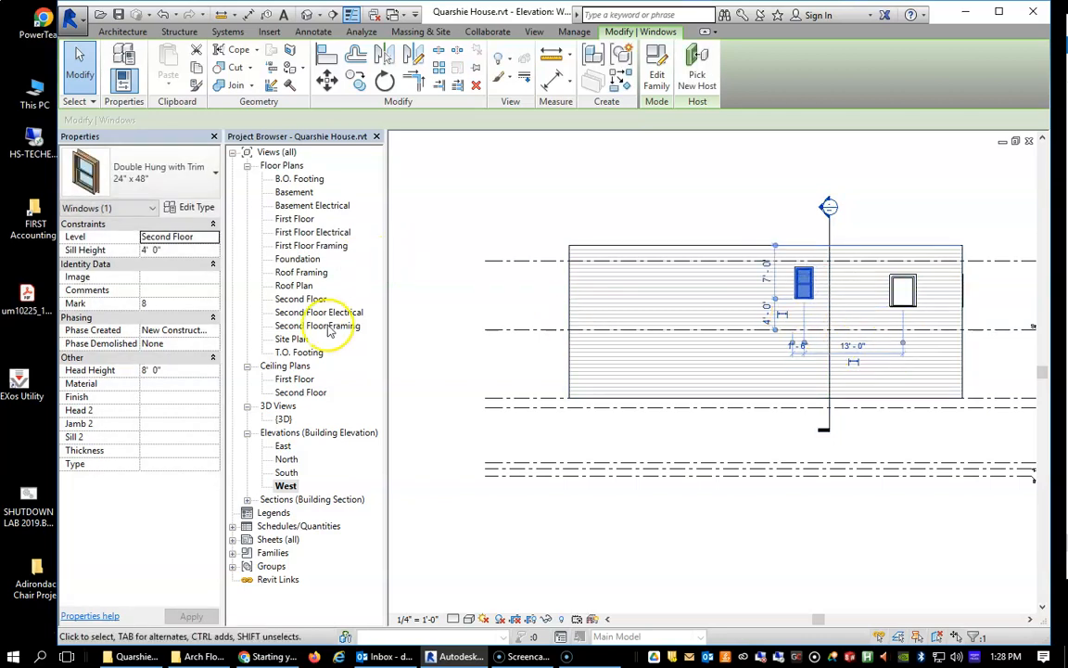
In the Second Floor plan, move the double-hung window 4'-6" from the north partition and the fixed window 9'-6" from it, then check the West elevation.
double_click(302, 298)
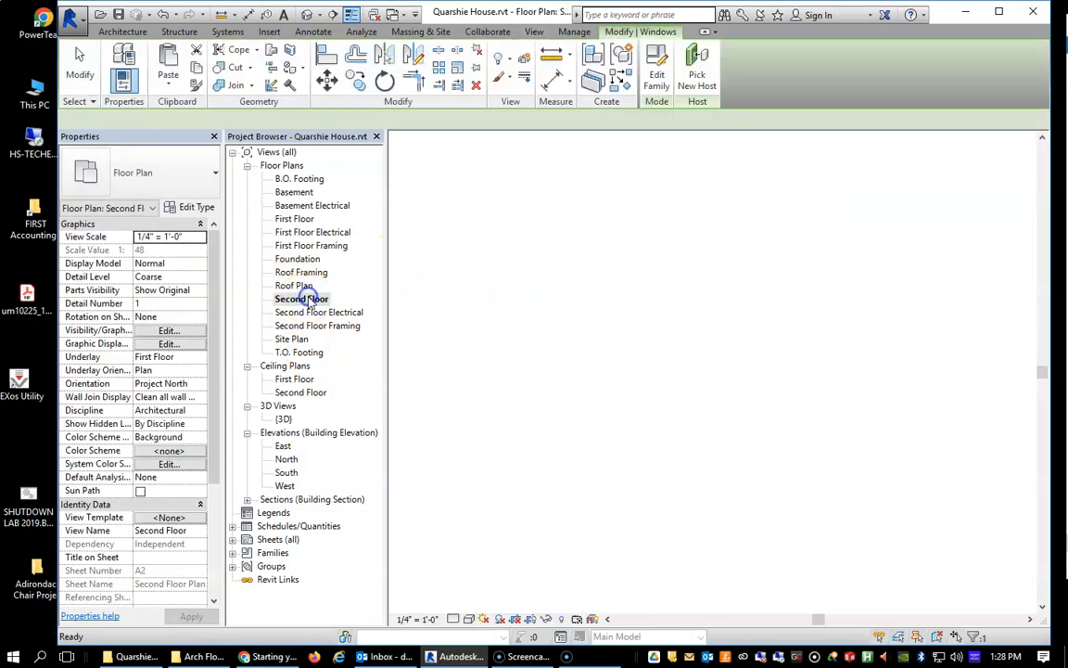
scroll(563, 267, up, 4)
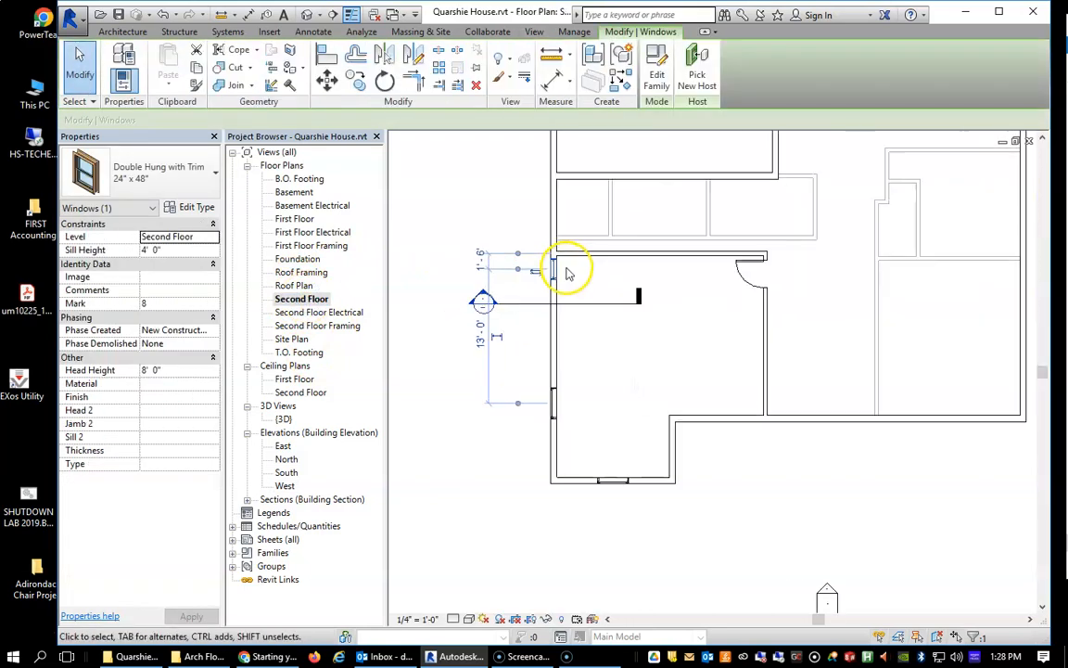
drag(546, 286, 556, 330)
click(546, 533)
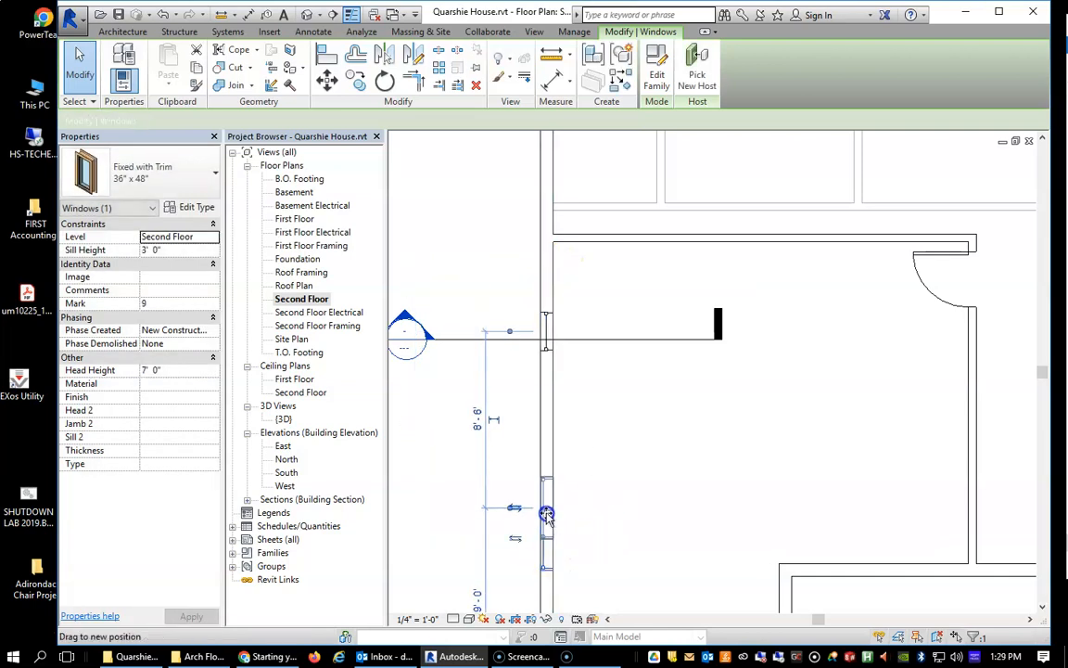
click(556, 324)
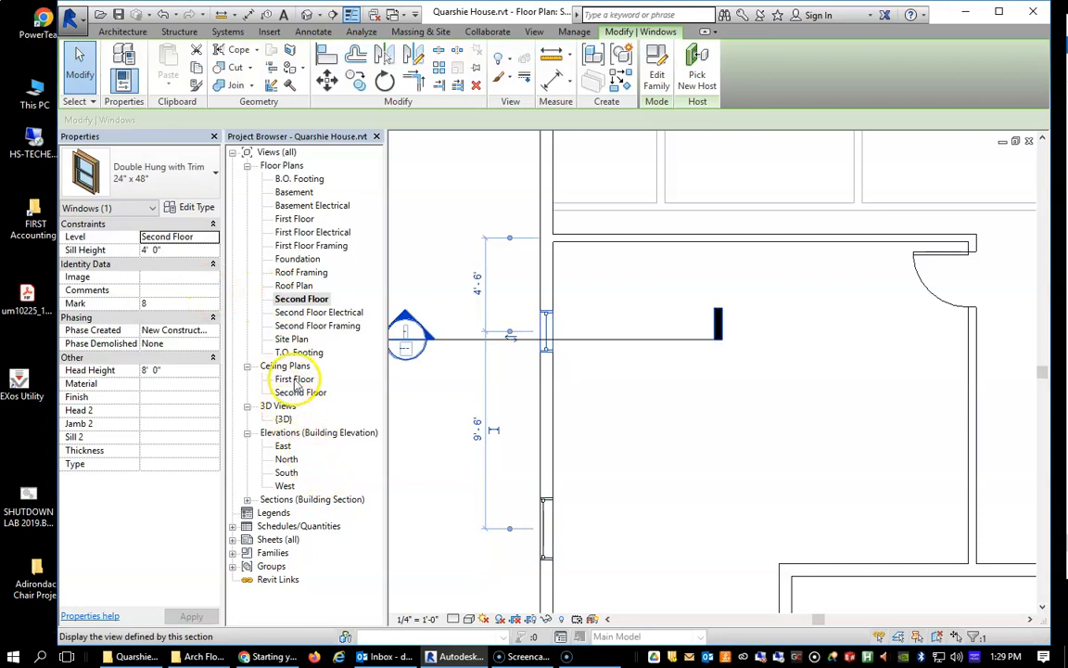
double_click(287, 486)
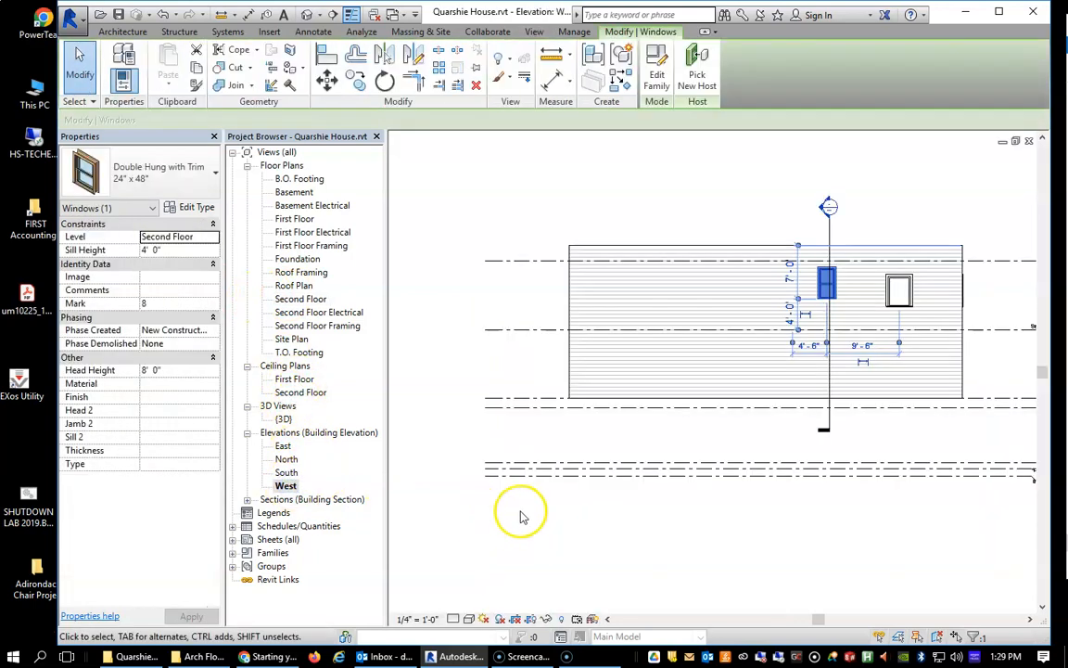